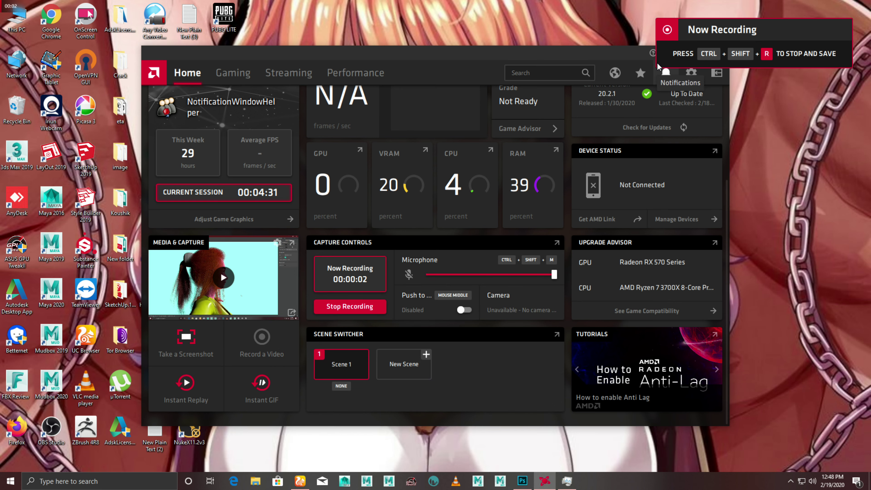
# Step: Check AMD Radeon notifications (none), return to the Home dashboard and minimize the window
pyautogui.click(666, 71)
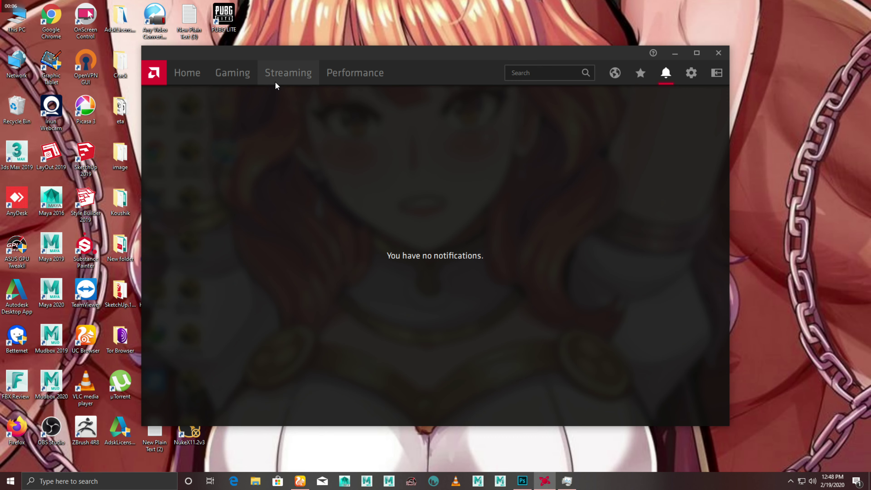
pyautogui.click(193, 79)
pyautogui.click(663, 72)
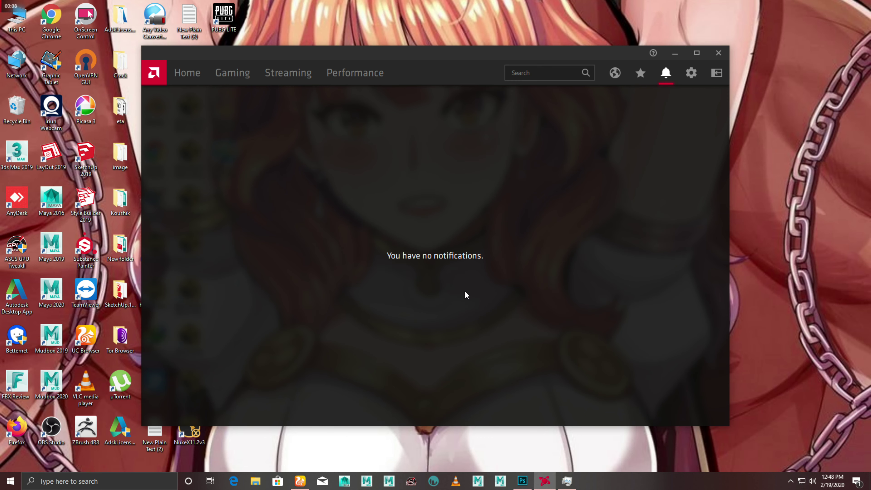
pyautogui.click(198, 73)
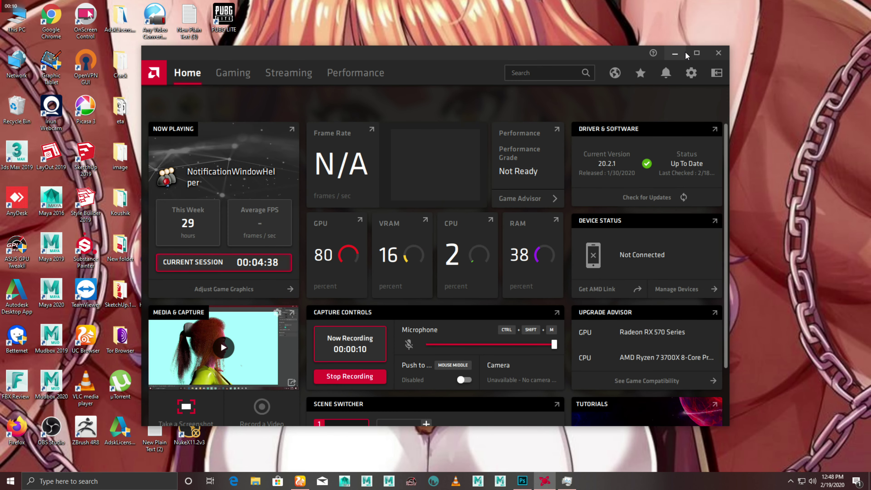
pyautogui.click(674, 53)
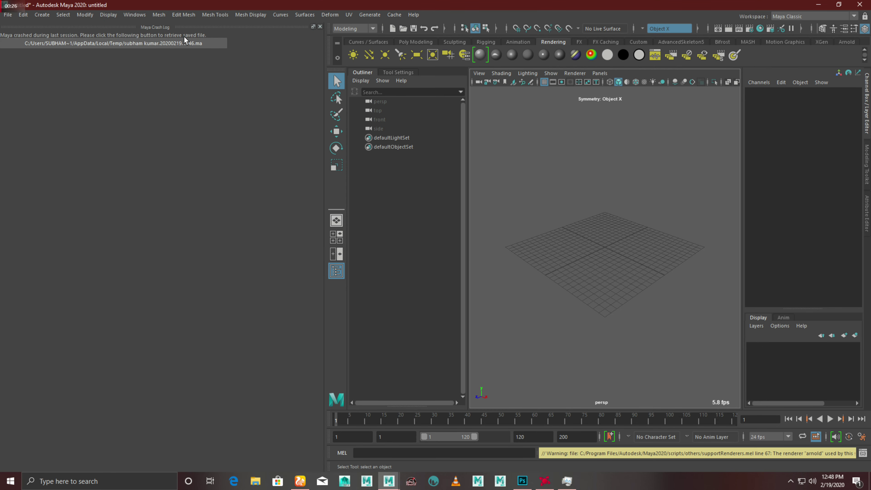
# Step: Load the recovered ear-sketch scene from the Crash Log, close the log and select pPlane1
pyautogui.click(176, 43)
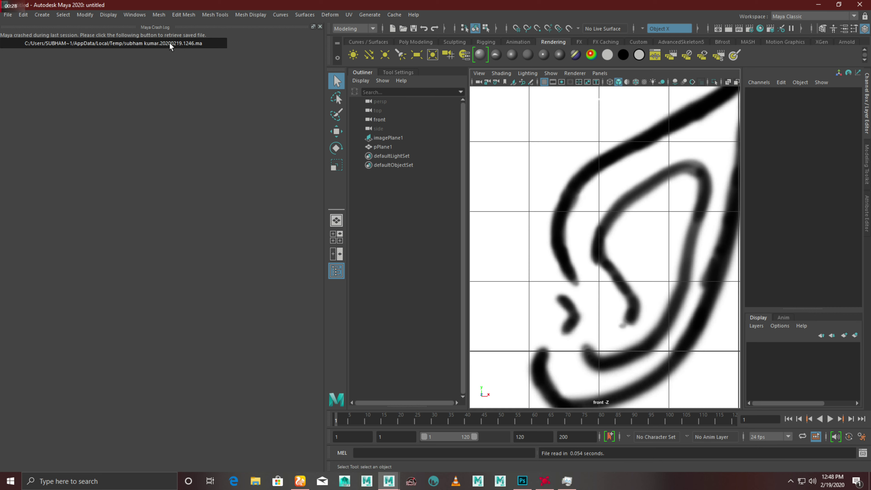
pyautogui.click(320, 28)
pyautogui.scroll(-5, 408, 263)
pyautogui.scroll(2, 408, 263)
pyautogui.scroll(5, 487, 304)
pyautogui.click(406, 217)
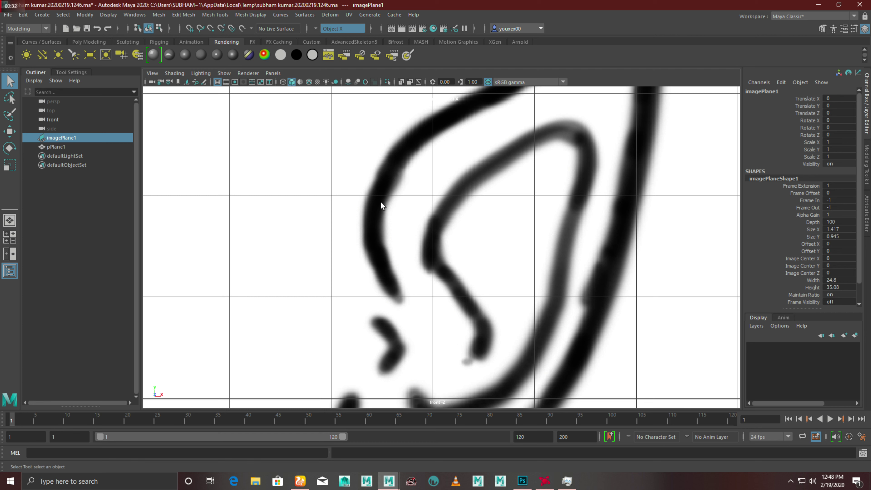
pyautogui.click(430, 249)
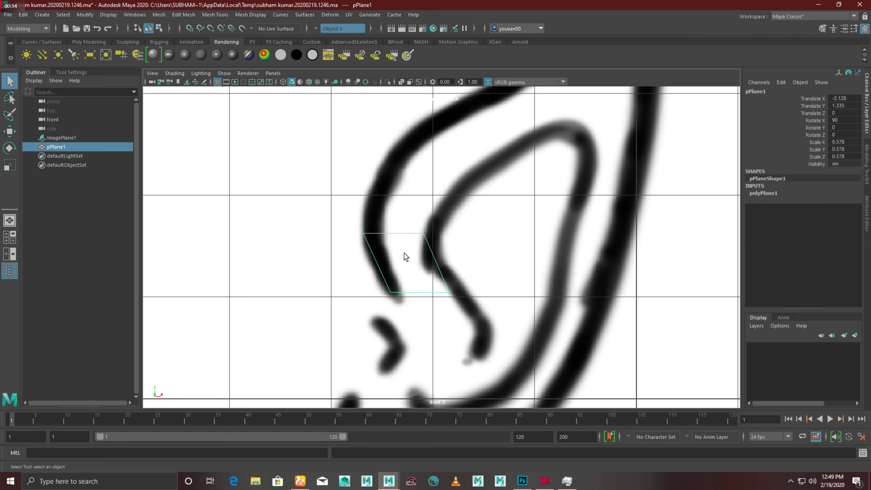
pyautogui.keyDown('shift'); pyautogui.moveTo(410, 260); pyautogui.dragTo(411, 240, button='right'); pyautogui.keyUp('shift')
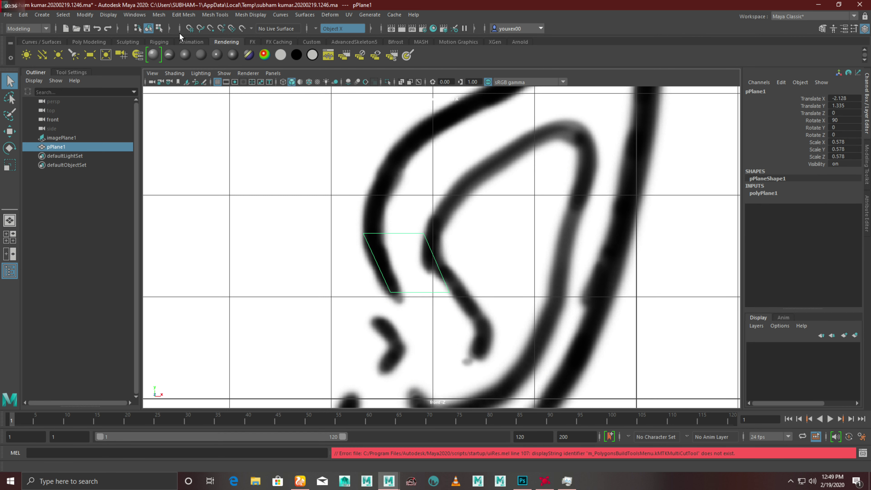
# Step: Activate Quad Draw on pPlane1 from the Poly Modeling shelf and drop the first outline points
pyautogui.click(89, 42)
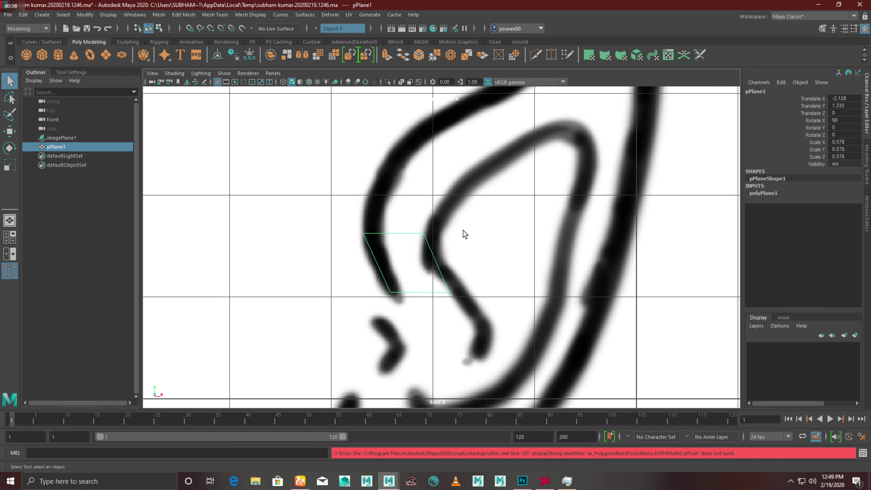
pyautogui.keyDown('shift'); pyautogui.moveTo(410, 264); pyautogui.dragTo(410, 240, button='right'); pyautogui.keyUp('shift')
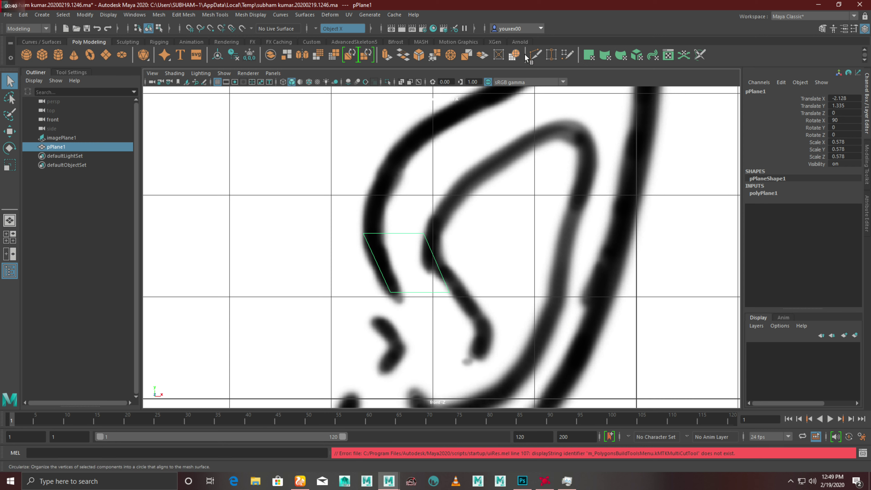
pyautogui.click(533, 57)
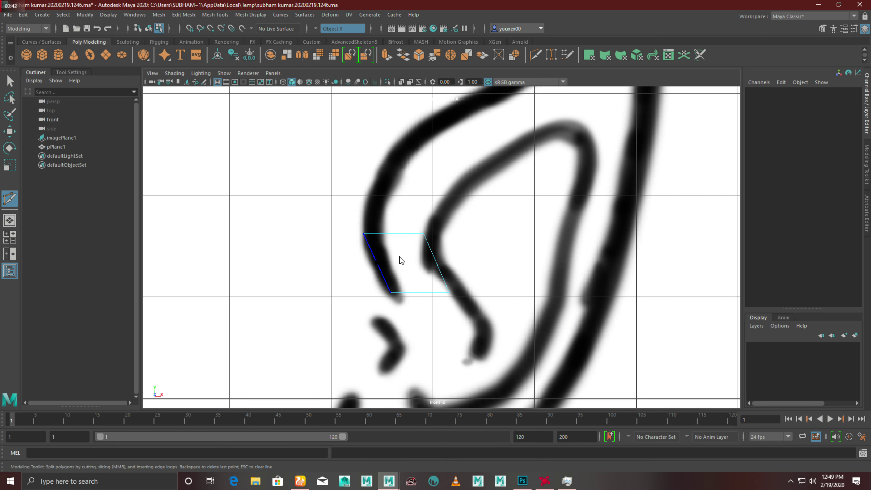
pyautogui.keyDown('shift'); pyautogui.moveTo(406, 262); pyautogui.dragTo(398, 410, button='right'); pyautogui.keyUp('shift')
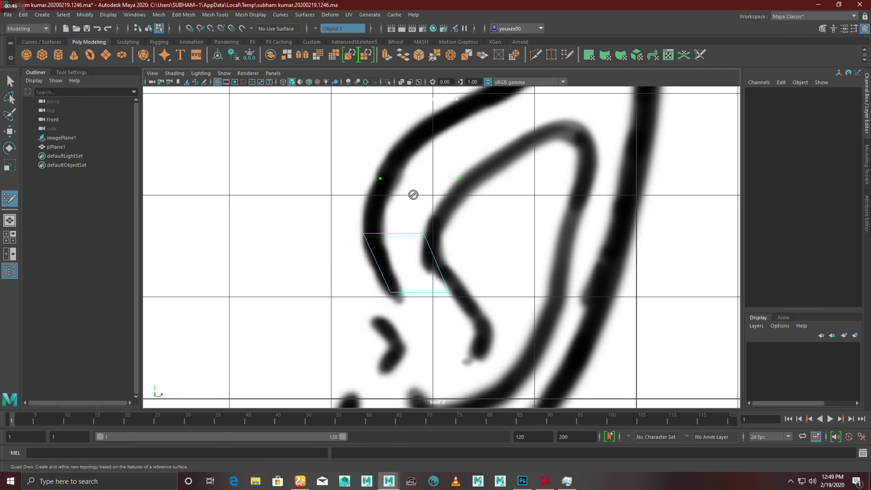
pyautogui.click(317, 29)
# Step: Turn symmetry off and fill the first quads along the ear's outer rim
pyautogui.click(336, 40)
pyautogui.click(317, 30)
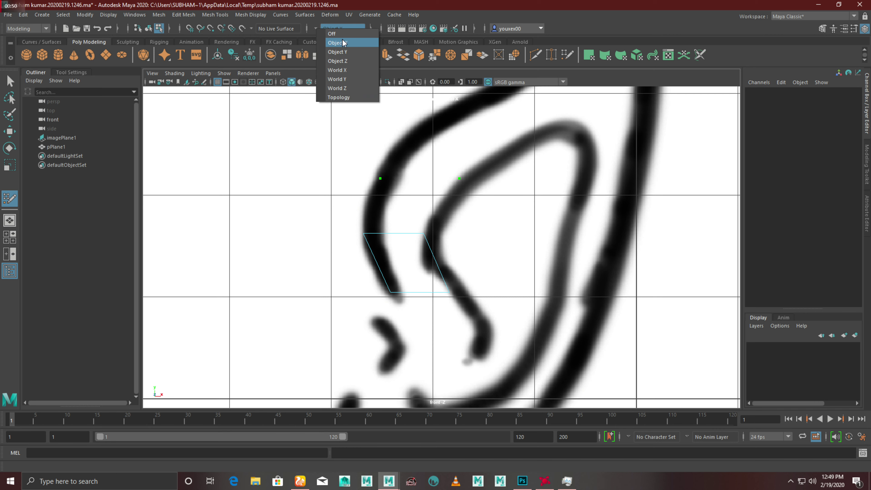
pyautogui.click(315, 30)
pyautogui.keyDown('shift'); pyautogui.click(415, 207); pyautogui.keyUp('shift')
pyautogui.keyDown('alt'); pyautogui.moveTo(428, 199); pyautogui.dragTo(353, 243, button='middle'); pyautogui.keyUp('alt')
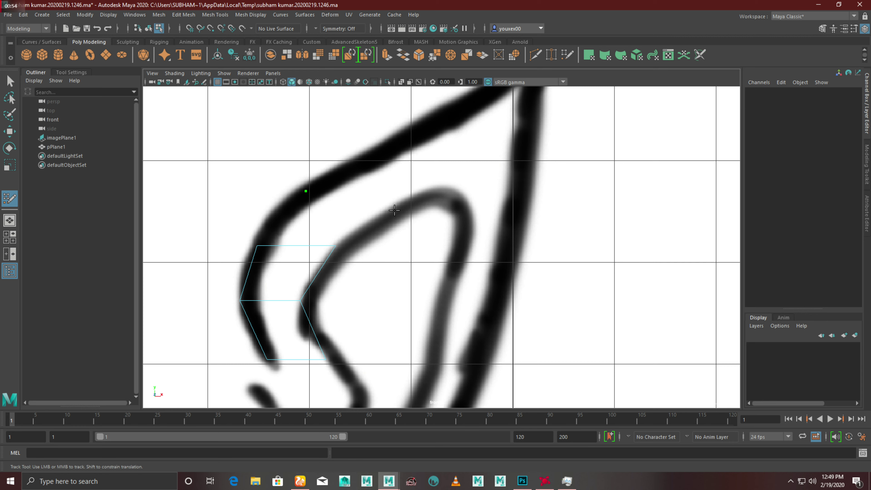
pyautogui.keyDown('shift'); pyautogui.click(410, 207); pyautogui.keyUp('shift')
pyautogui.click(447, 194)
pyautogui.keyDown('shift'); pyautogui.click(401, 179); pyautogui.keyUp('shift')
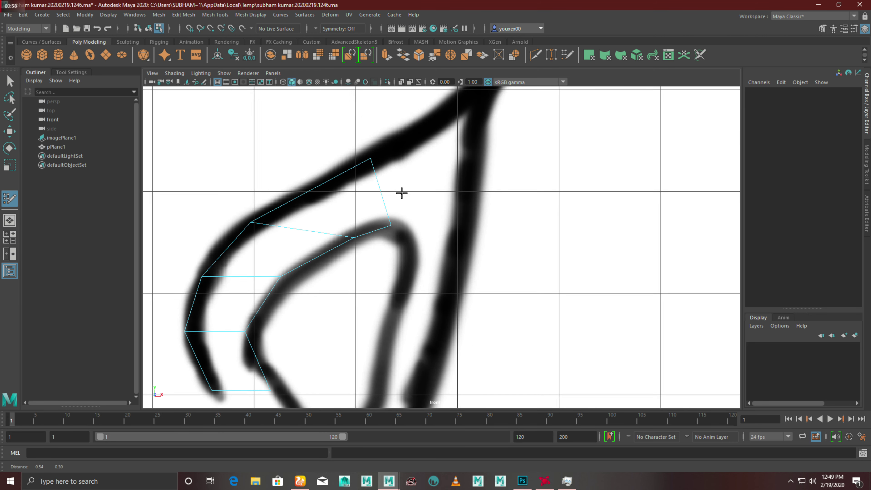
# Step: Extend the quad strip around the rim tip and down the back rim
pyautogui.keyDown('alt'); pyautogui.moveTo(456, 136); pyautogui.dragTo(323, 212, button='middle'); pyautogui.keyUp('alt')
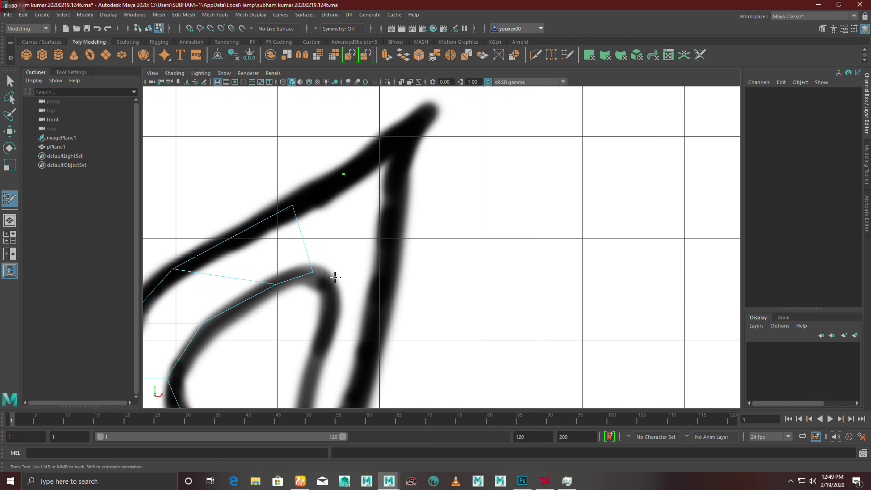
pyautogui.keyDown('shift'); pyautogui.click(317, 216); pyautogui.keyUp('shift')
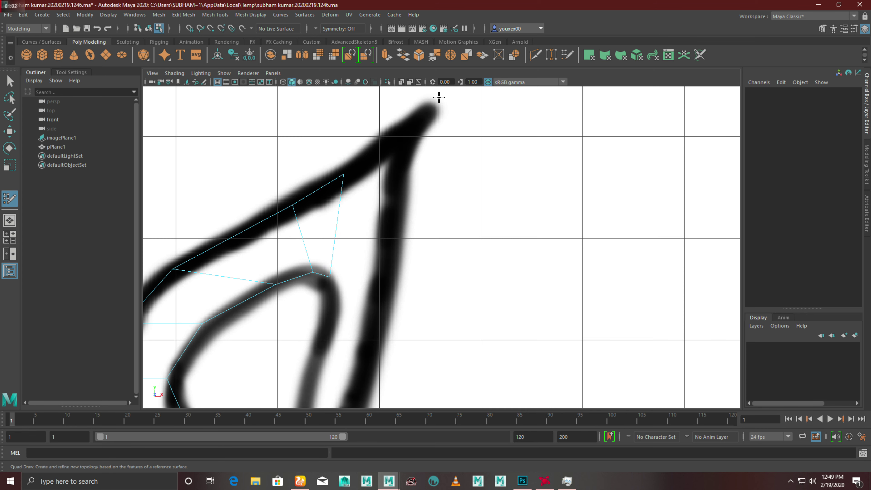
pyautogui.click(337, 282)
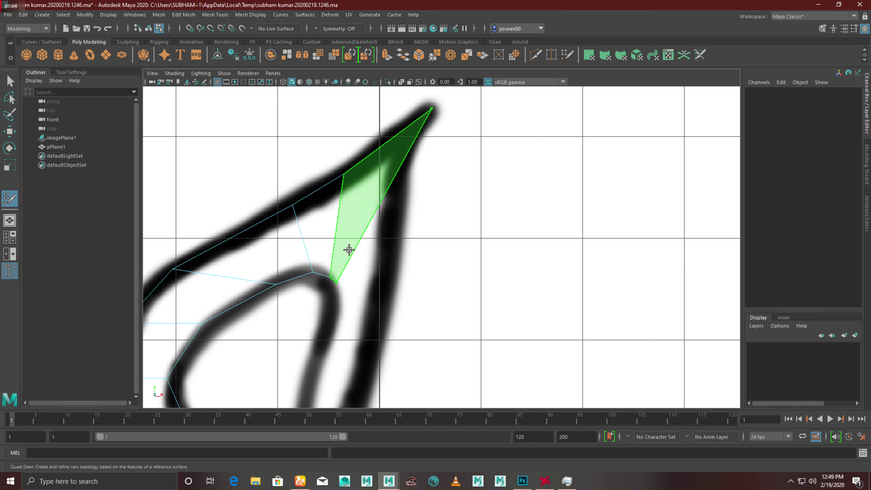
pyautogui.keyDown('shift'); pyautogui.click(355, 216); pyautogui.keyUp('shift')
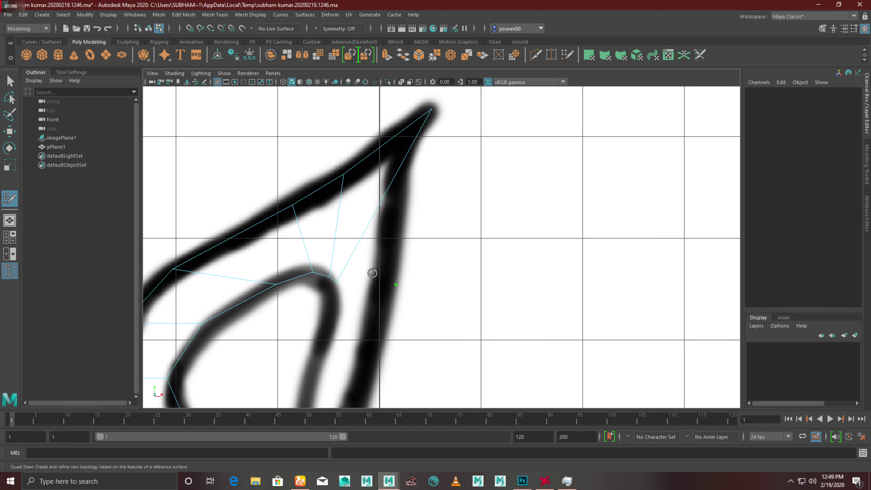
pyautogui.click(339, 296)
pyautogui.keyDown('shift'); pyautogui.click(367, 268); pyautogui.keyUp('shift')
pyautogui.keyDown('alt'); pyautogui.moveTo(346, 303); pyautogui.dragTo(348, 176, button='middle'); pyautogui.keyUp('alt')
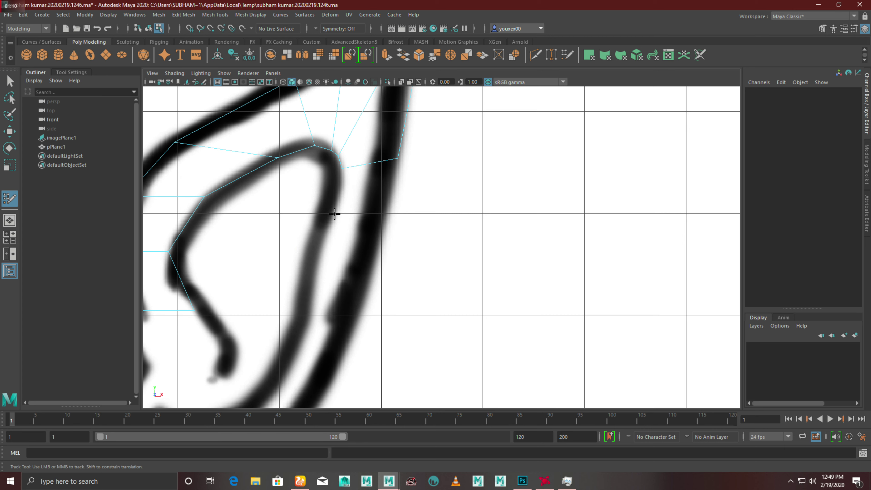
pyautogui.click(386, 218)
pyautogui.keyDown('shift'); pyautogui.click(356, 204); pyautogui.keyUp('shift')
# Step: Undo a stray quad and keep filling quads down the back rim
pyautogui.hotkey('ctrl', 'z')
pyautogui.keyDown('shift'); pyautogui.click(380, 184); pyautogui.keyUp('shift')
pyautogui.keyDown('alt'); pyautogui.moveTo(335, 292); pyautogui.dragTo(349, 257, button='middle'); pyautogui.keyUp('alt')
pyautogui.keyDown('shift'); pyautogui.click(343, 243); pyautogui.keyUp('shift')
pyautogui.keyDown('alt'); pyautogui.moveTo(310, 351); pyautogui.dragTo(369, 269, button='middle'); pyautogui.keyUp('alt')
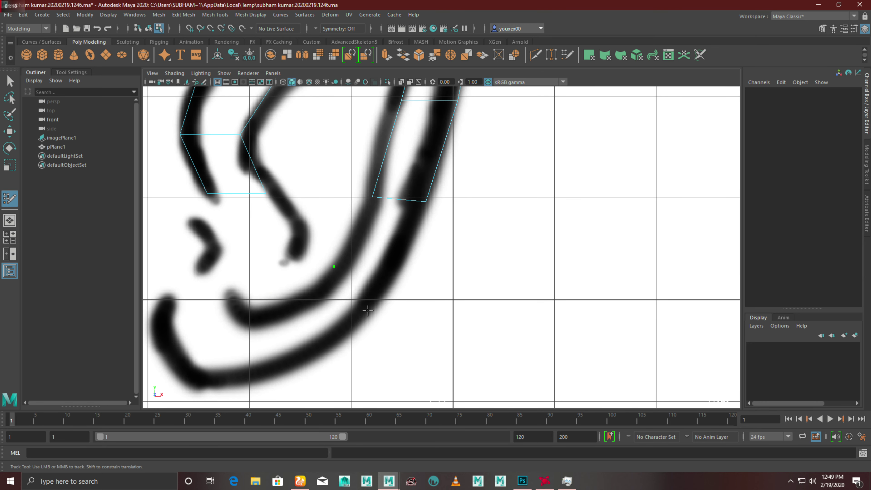
pyautogui.keyDown('shift'); pyautogui.click(372, 262); pyautogui.keyUp('shift')
pyautogui.keyDown('alt'); pyautogui.moveTo(276, 317); pyautogui.dragTo(376, 279, button='middle'); pyautogui.keyUp('alt')
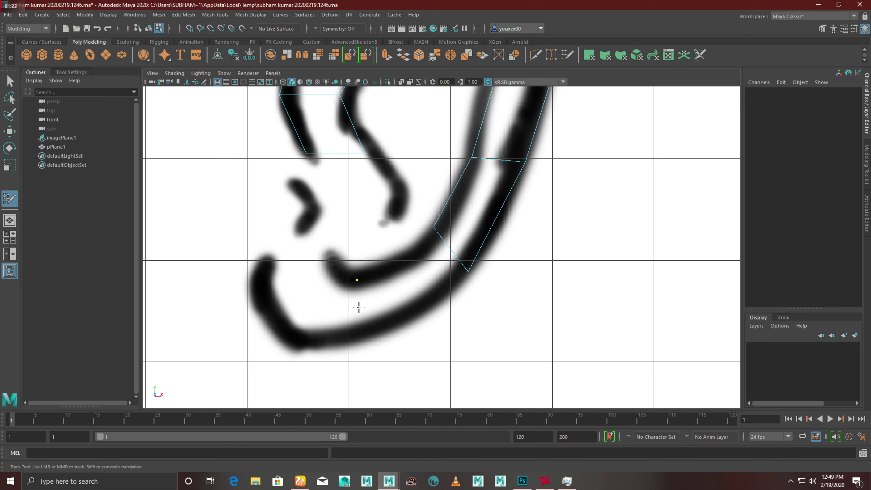
pyautogui.keyDown('shift'); pyautogui.click(361, 332); pyautogui.keyUp('shift')
# Step: Finish the strip with quads near the ear lobe and frame the whole ear mesh
pyautogui.keyDown('alt'); pyautogui.moveTo(397, 287); pyautogui.dragTo(431, 261, button='middle'); pyautogui.keyUp('alt')
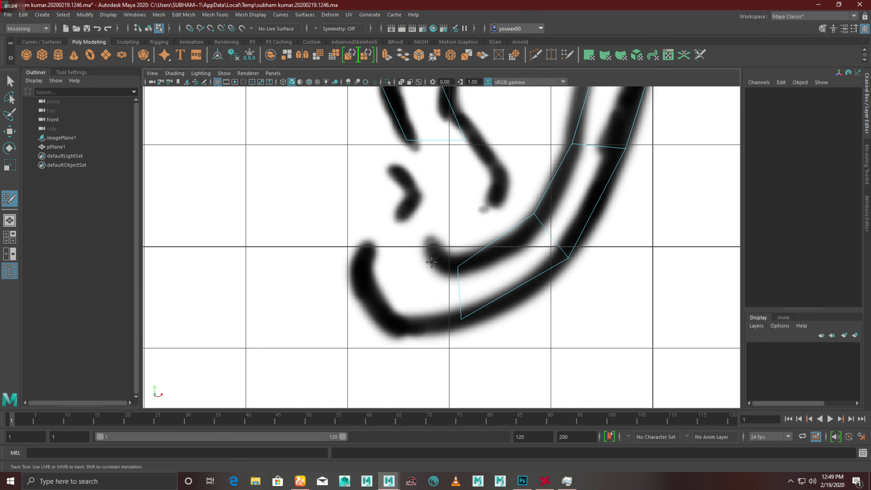
pyautogui.keyDown('shift'); pyautogui.click(432, 304); pyautogui.keyUp('shift')
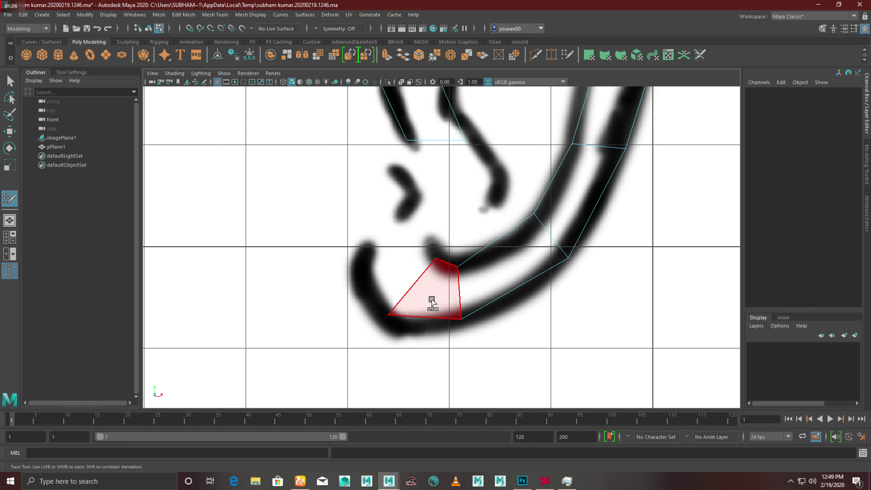
pyautogui.keyDown('shift'); pyautogui.click(429, 243); pyautogui.keyUp('shift')
pyautogui.moveTo(424, 251)
pyautogui.keyDown('alt'); pyautogui.mouseDown(button='middle')
pyautogui.moveTo(441, 353)
pyautogui.moveTo(383, 288)
pyautogui.moveTo(360, 350)
pyautogui.mouseUp(button='middle'); pyautogui.keyUp('alt')
pyautogui.keyDown('alt'); pyautogui.moveTo(393, 305); pyautogui.dragTo(365, 320, button='middle'); pyautogui.keyUp('alt')
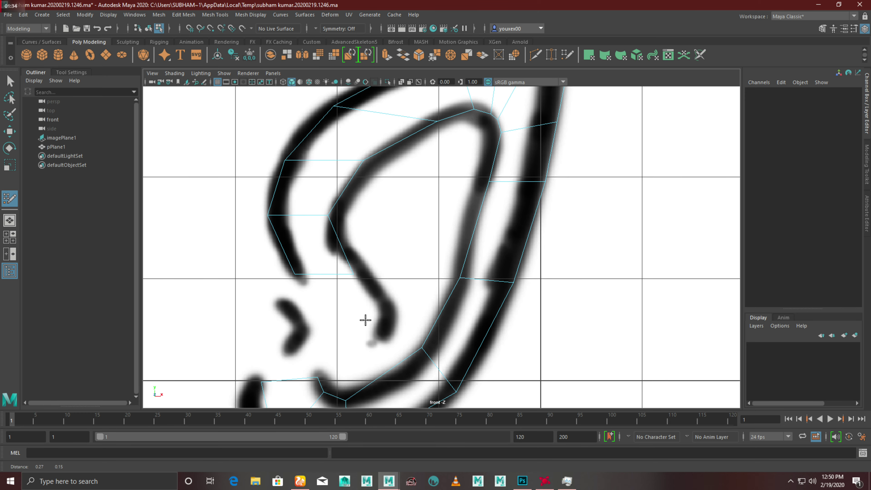
pyautogui.scroll(-5, 610, 237)
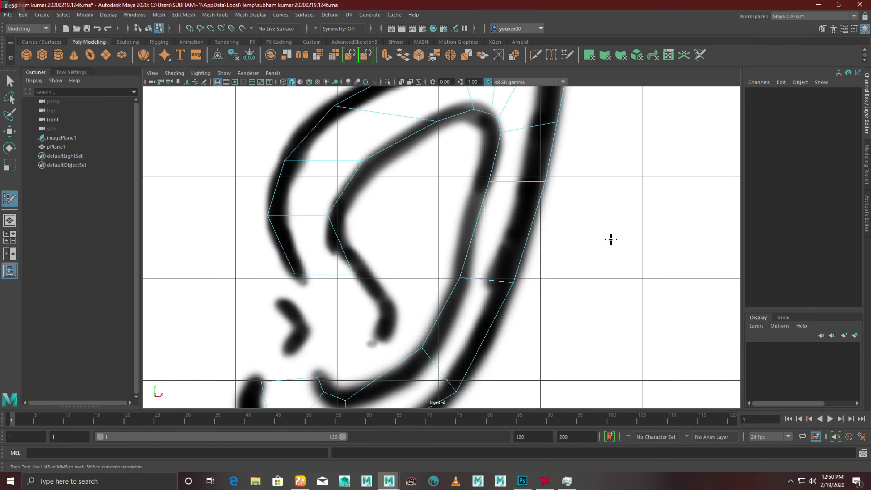
# Step: Maximize the perspective view and orbit in close to face the ear mesh
pyautogui.scroll(-5, 549, 238)
pyautogui.press('space')
pyautogui.press('space')
pyautogui.moveTo(591, 206)
pyautogui.keyDown('alt'); pyautogui.mouseDown()
pyautogui.moveTo(515, 220)
pyautogui.moveTo(528, 206)
pyautogui.moveTo(550, 218)
pyautogui.moveTo(675, 195)
pyautogui.moveTo(459, 195)
pyautogui.mouseUp(); pyautogui.keyUp('alt')
pyautogui.keyDown('alt'); pyautogui.moveTo(459, 191); pyautogui.dragTo(604, 275, button='right'); pyautogui.keyUp('alt')
pyautogui.keyDown('alt'); pyautogui.moveTo(603, 276); pyautogui.dragTo(431, 243); pyautogui.keyUp('alt')
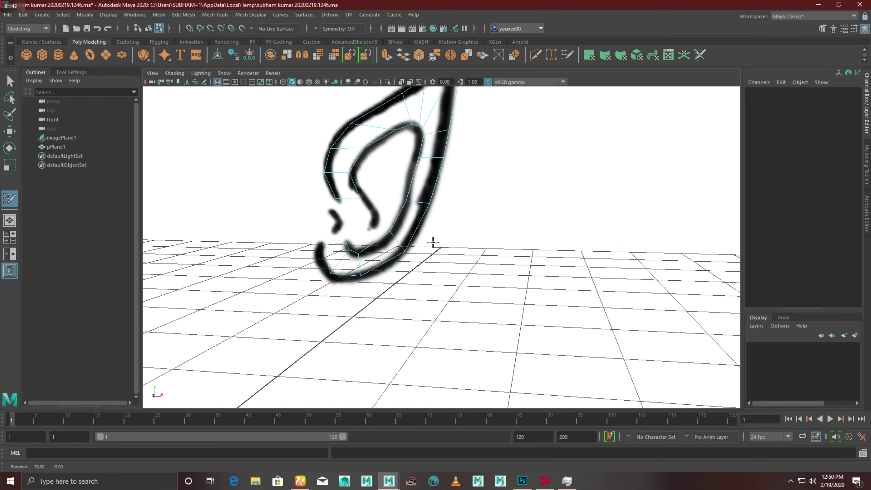
pyautogui.keyDown('alt'); pyautogui.moveTo(432, 243); pyautogui.dragTo(403, 201, button='middle'); pyautogui.keyUp('alt')
pyautogui.scroll(3, 387, 195)
pyautogui.scroll(2, 387, 195)
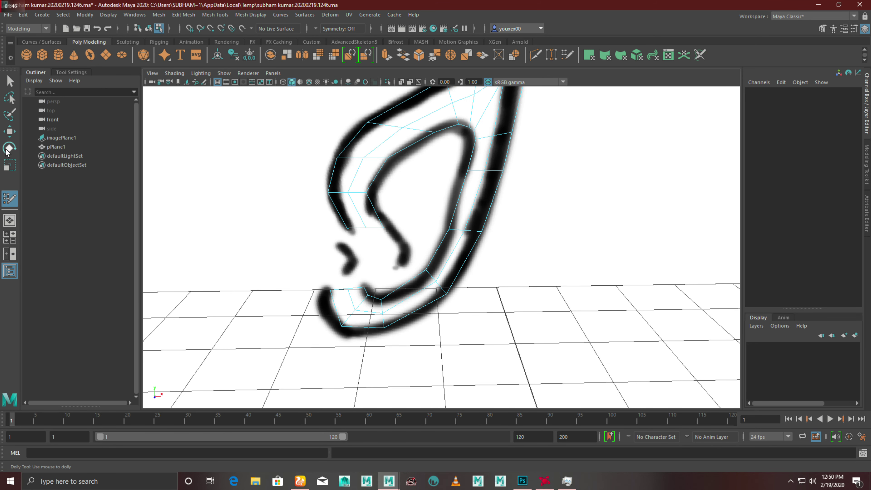
# Step: Nudge an ear edge loop along X, then move the whole mesh to Translate Z 0.636
pyautogui.click(8, 137)
pyautogui.doubleClick(356, 175)
pyautogui.moveTo(249, 294)
pyautogui.keyDown('alt'); pyautogui.mouseDown()
pyautogui.moveTo(313, 295)
pyautogui.moveTo(434, 249)
pyautogui.mouseUp(); pyautogui.keyUp('alt')
pyautogui.moveTo(493, 210)
pyautogui.mouseDown()
pyautogui.moveTo(380, 258)
pyautogui.moveTo(424, 258)
pyautogui.moveTo(386, 300)
pyautogui.moveTo(380, 292)
pyautogui.mouseUp()
pyautogui.moveTo(306, 182); pyautogui.dragTo(321, 195, button='right')
pyautogui.moveTo(528, 260)
pyautogui.mouseDown()
pyautogui.moveTo(456, 289)
pyautogui.moveTo(456, 305)
pyautogui.moveTo(425, 254)
pyautogui.moveTo(431, 277)
pyautogui.moveTo(458, 280)
pyautogui.moveTo(614, 247)
pyautogui.moveTo(536, 229)
pyautogui.moveTo(456, 274)
pyautogui.moveTo(473, 259)
pyautogui.moveTo(390, 249)
pyautogui.moveTo(404, 175)
pyautogui.mouseUp()
pyautogui.rightClick(405, 173)
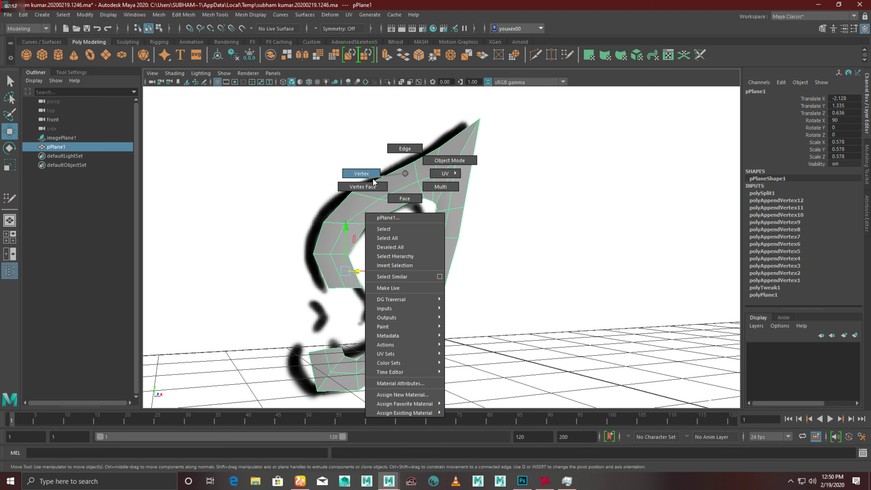
# Step: Select the ear rim's top vertex and turn on soft selection
pyautogui.click(365, 174)
pyautogui.keyDown('alt'); pyautogui.moveTo(364, 175); pyautogui.dragTo(463, 207); pyautogui.keyUp('alt')
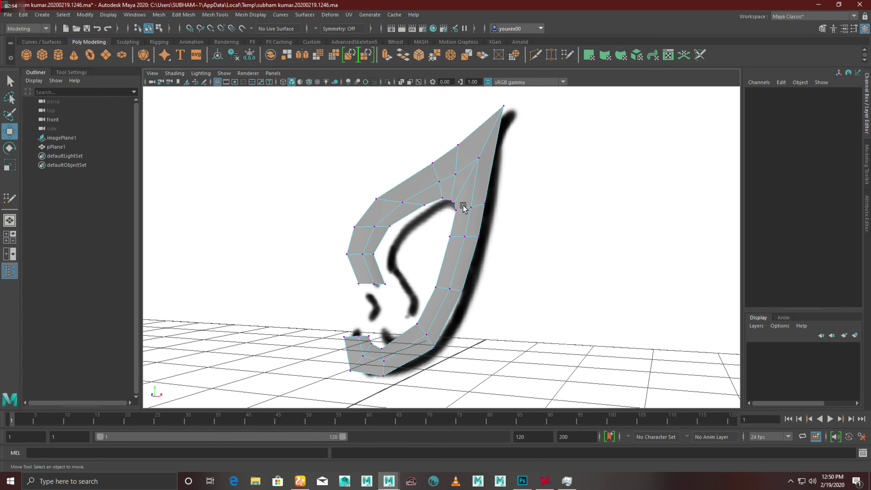
pyautogui.click(524, 109)
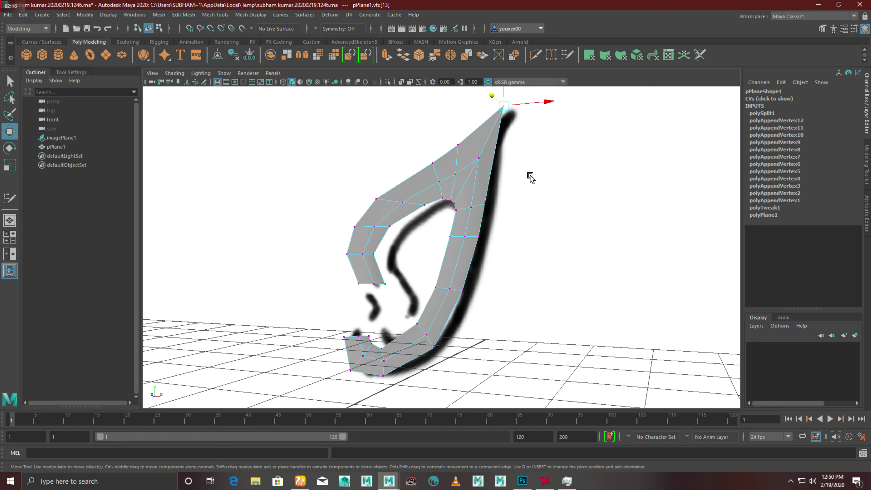
pyautogui.press('b')
pyautogui.keyDown('alt'); pyautogui.moveTo(546, 232); pyautogui.dragTo(352, 233); pyautogui.keyUp('alt')
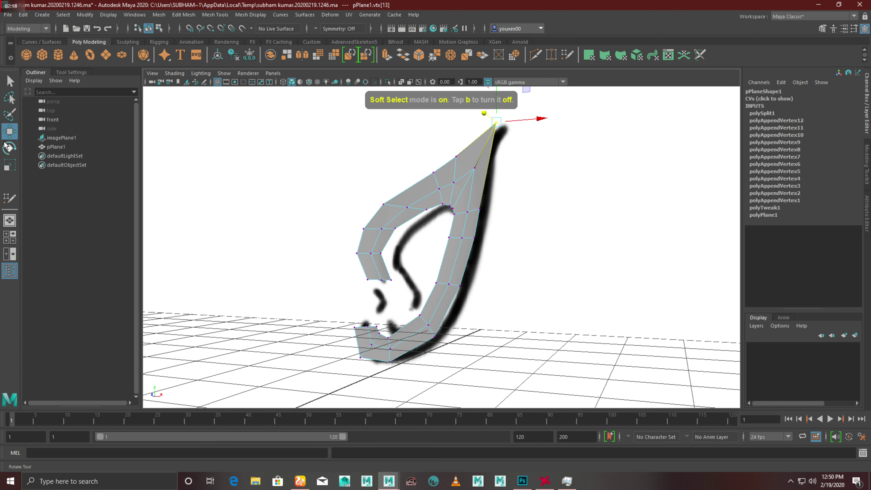
# Step: Widen the Move Tool's soft-selection falloff radius and pull the top tip outward
pyautogui.doubleClick(9, 131)
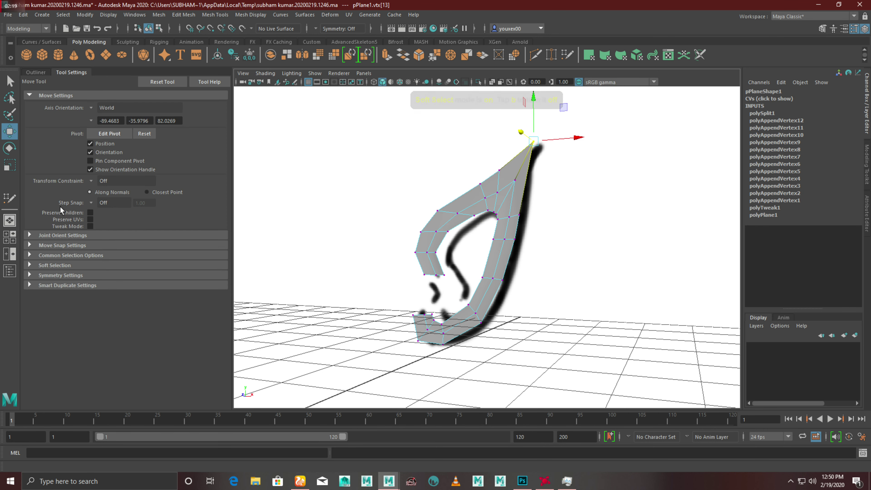
pyautogui.click(47, 265)
pyautogui.scroll(-2, 141, 259)
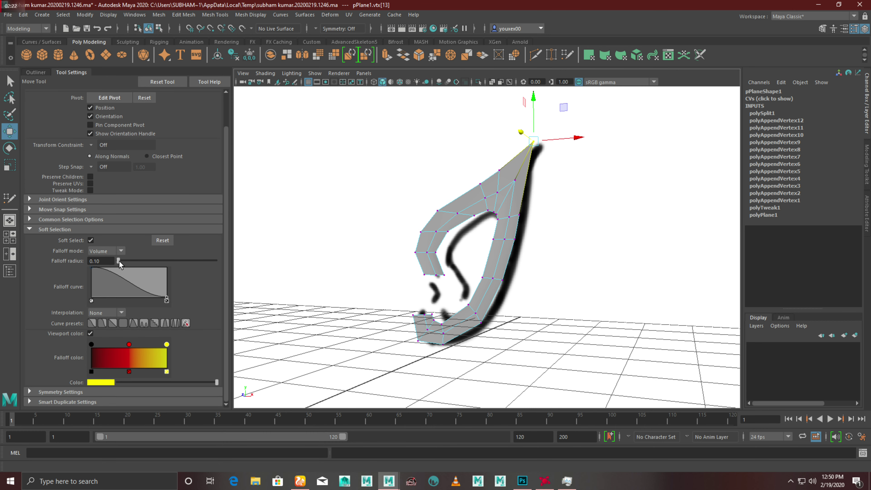
pyautogui.moveTo(119, 261); pyautogui.dragTo(122, 261)
pyautogui.moveTo(514, 206)
pyautogui.keyDown('alt'); pyautogui.mouseDown()
pyautogui.moveTo(546, 198)
pyautogui.moveTo(532, 143)
pyautogui.moveTo(558, 142)
pyautogui.mouseUp(); pyautogui.keyUp('alt')
pyautogui.moveTo(572, 184)
pyautogui.keyDown('alt'); pyautogui.mouseDown()
pyautogui.moveTo(414, 208)
pyautogui.moveTo(393, 187)
pyautogui.moveTo(386, 195)
pyautogui.moveTo(399, 208)
pyautogui.moveTo(459, 187)
pyautogui.moveTo(592, 181)
pyautogui.moveTo(496, 179)
pyautogui.moveTo(380, 195)
pyautogui.moveTo(395, 194)
pyautogui.moveTo(412, 177)
pyautogui.moveTo(548, 170)
pyautogui.moveTo(535, 165)
pyautogui.moveTo(540, 179)
pyautogui.moveTo(530, 183)
pyautogui.mouseUp(); pyautogui.keyUp('alt')
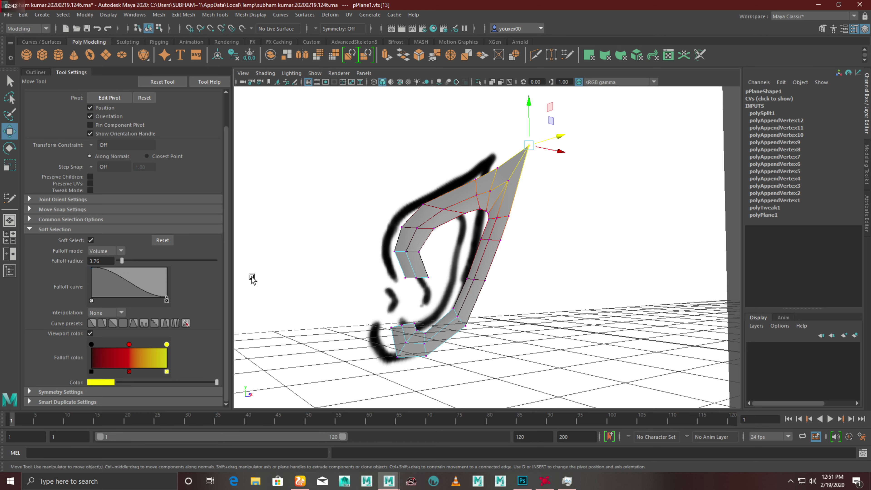
# Step: Turn soft selection off and move the vertex sideways toward the sketch plane
pyautogui.press('b')
pyautogui.moveTo(460, 308)
pyautogui.keyDown('alt'); pyautogui.mouseDown()
pyautogui.moveTo(496, 282)
pyautogui.moveTo(482, 287)
pyautogui.moveTo(509, 284)
pyautogui.moveTo(483, 301)
pyautogui.moveTo(502, 288)
pyautogui.moveTo(496, 254)
pyautogui.moveTo(498, 311)
pyautogui.moveTo(417, 301)
pyautogui.mouseUp(); pyautogui.keyUp('alt')
pyautogui.moveTo(520, 103)
pyautogui.keyDown('alt'); pyautogui.mouseDown()
pyautogui.moveTo(383, 262)
pyautogui.moveTo(502, 253)
pyautogui.moveTo(542, 215)
pyautogui.mouseUp(); pyautogui.keyUp('alt')
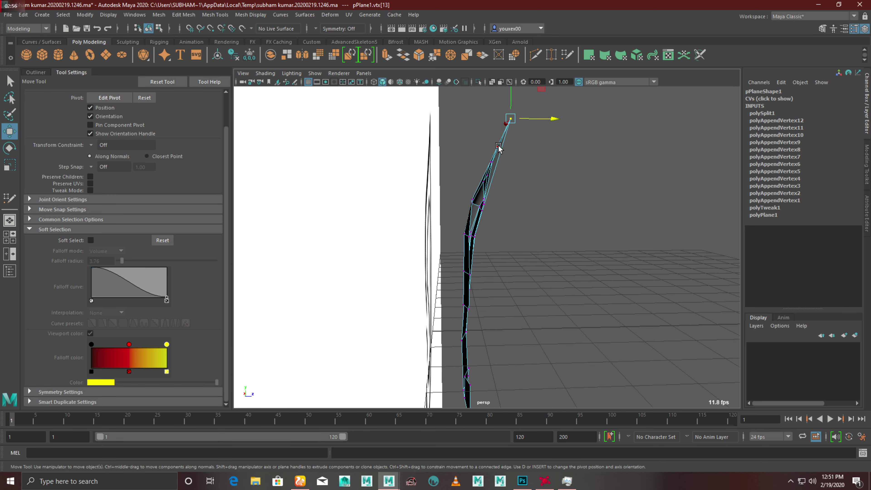
pyautogui.moveTo(545, 149)
pyautogui.mouseDown()
pyautogui.moveTo(352, 220)
pyautogui.moveTo(356, 230)
pyautogui.moveTo(398, 241)
pyautogui.moveTo(404, 189)
pyautogui.moveTo(436, 185)
pyautogui.moveTo(423, 229)
pyautogui.moveTo(343, 210)
pyautogui.mouseUp()
# Step: Show the ear mesh in smooth preview and view it from the side
pyautogui.moveTo(340, 208)
pyautogui.keyDown('alt'); pyautogui.mouseDown(button='right')
pyautogui.moveTo(418, 181)
pyautogui.moveTo(521, 230)
pyautogui.moveTo(572, 237)
pyautogui.mouseUp(button='right'); pyautogui.keyUp('alt')
pyautogui.keyDown('alt'); pyautogui.moveTo(571, 237); pyautogui.dragTo(598, 228); pyautogui.keyUp('alt')
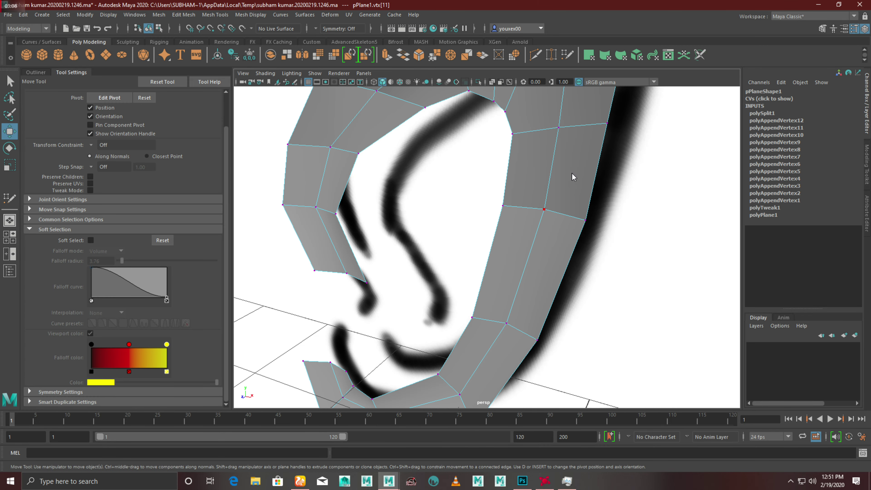
pyautogui.press('3')
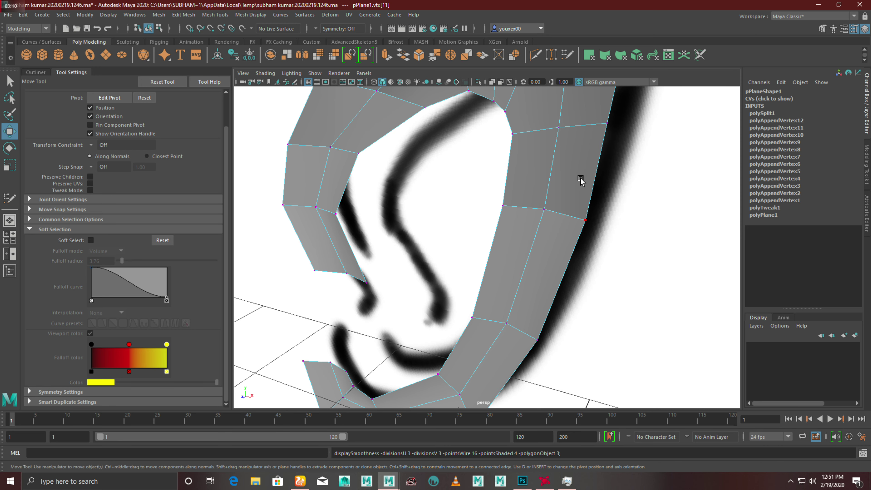
pyautogui.moveTo(555, 174); pyautogui.dragTo(612, 175, button='right')
pyautogui.moveTo(612, 175)
pyautogui.keyDown('alt'); pyautogui.mouseDown()
pyautogui.moveTo(467, 234)
pyautogui.moveTo(483, 235)
pyautogui.moveTo(445, 255)
pyautogui.mouseUp(); pyautogui.keyUp('alt')
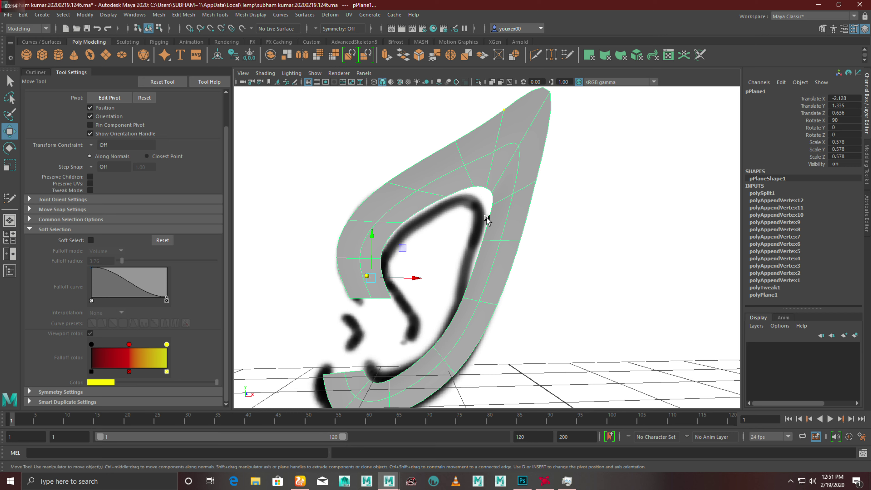
pyautogui.scroll(3, 446, 256)
pyautogui.moveTo(496, 282)
pyautogui.keyDown('alt'); pyautogui.mouseDown()
pyautogui.moveTo(461, 331)
pyautogui.moveTo(558, 325)
pyautogui.moveTo(508, 331)
pyautogui.moveTo(434, 307)
pyautogui.mouseUp(); pyautogui.keyUp('alt')
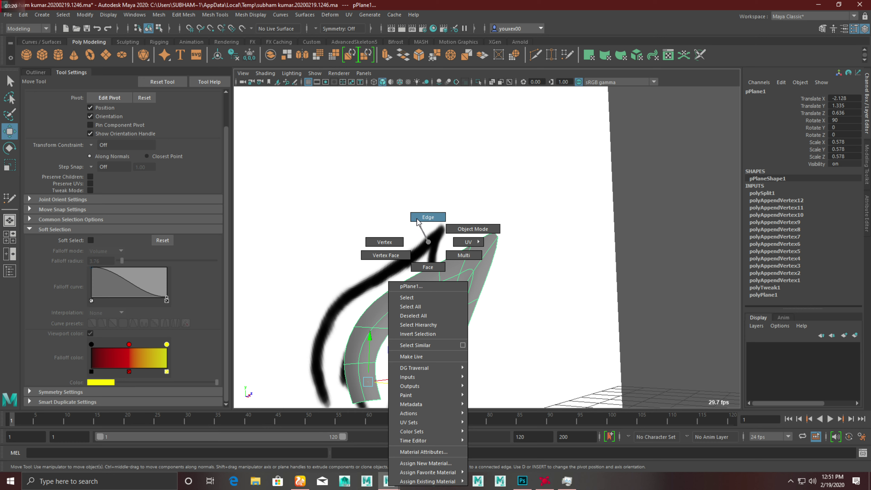
# Step: Shift some rim edges sideways, then select the inner border edge loop
pyautogui.moveTo(418, 221); pyautogui.dragTo(418, 222, button='right')
pyautogui.click(425, 292)
pyautogui.moveTo(463, 377)
pyautogui.mouseDown()
pyautogui.moveTo(449, 375)
pyautogui.moveTo(493, 328)
pyautogui.moveTo(392, 376)
pyautogui.moveTo(489, 291)
pyautogui.moveTo(354, 287)
pyautogui.mouseUp()
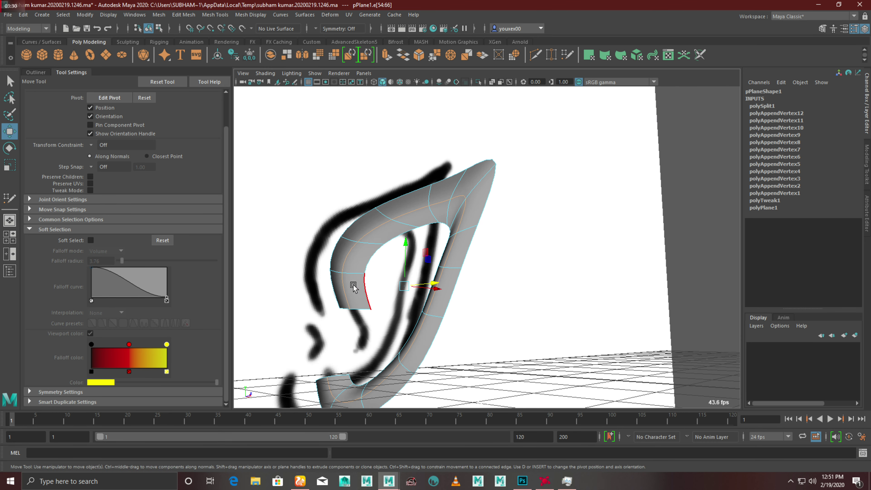
pyautogui.doubleClick(335, 287)
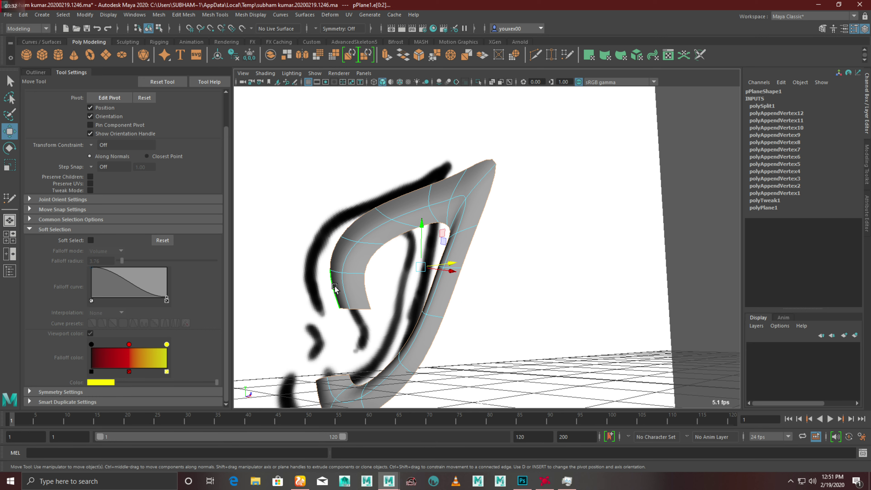
pyautogui.click(335, 291)
pyautogui.moveTo(358, 333)
pyautogui.keyDown('alt'); pyautogui.mouseDown()
pyautogui.moveTo(350, 325)
pyautogui.moveTo(400, 309)
pyautogui.mouseUp(); pyautogui.keyUp('alt')
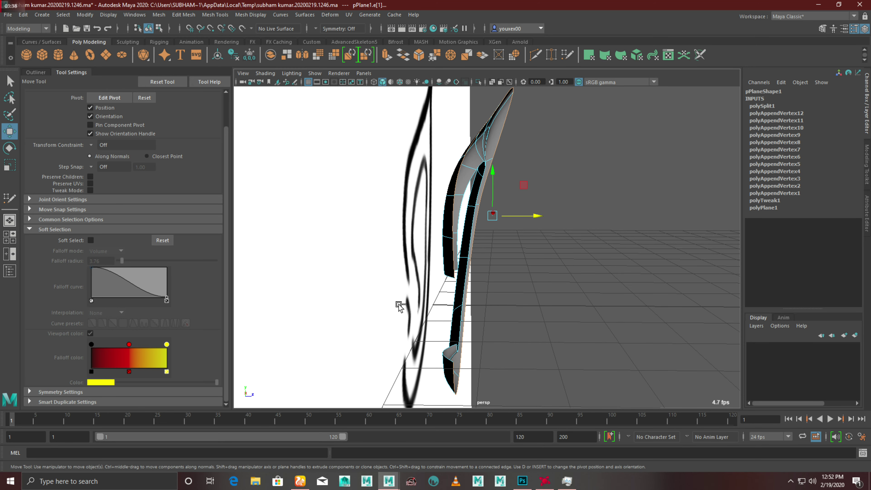
# Step: Extrude the border edges, scale the new strip to 0.842 and push it -0.25 in Z
pyautogui.hotkey('ctrl', 'e')
pyautogui.click(506, 202)
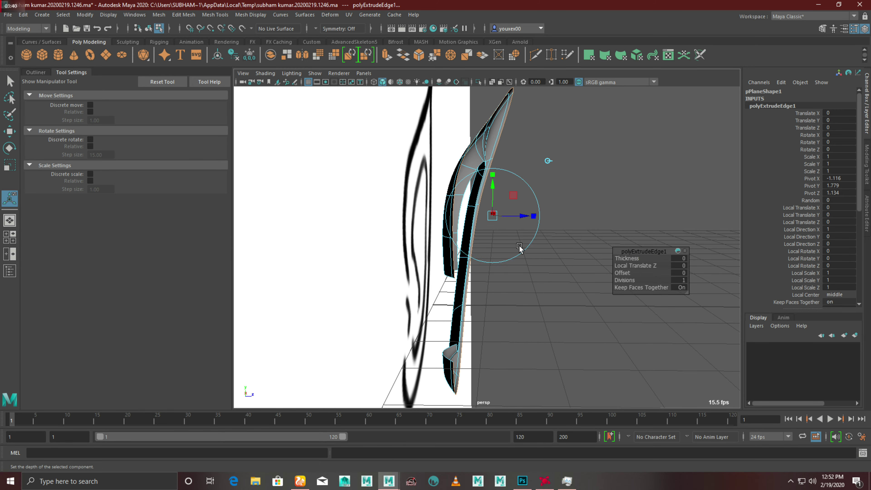
pyautogui.moveTo(523, 220)
pyautogui.mouseDown()
pyautogui.moveTo(520, 229)
pyautogui.moveTo(455, 237)
pyautogui.moveTo(423, 227)
pyautogui.mouseUp()
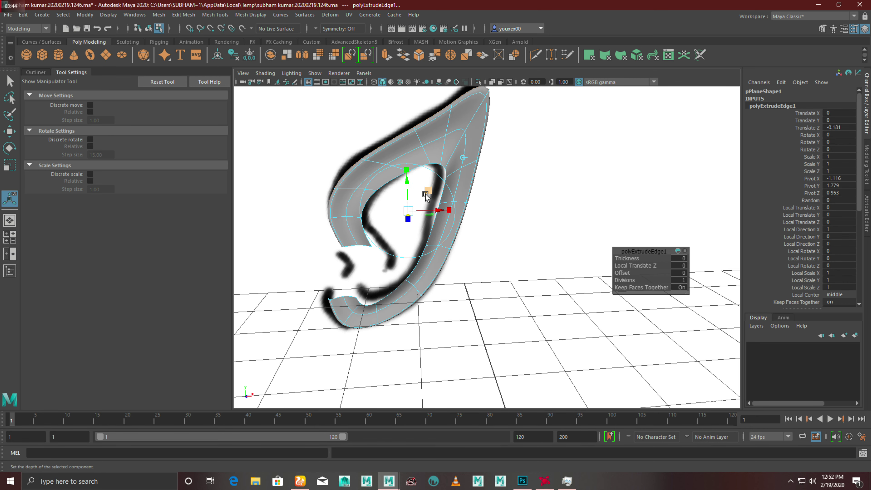
pyautogui.click(411, 171)
pyautogui.moveTo(434, 185)
pyautogui.mouseDown()
pyautogui.moveTo(443, 176)
pyautogui.moveTo(418, 234)
pyautogui.moveTo(427, 261)
pyautogui.mouseUp()
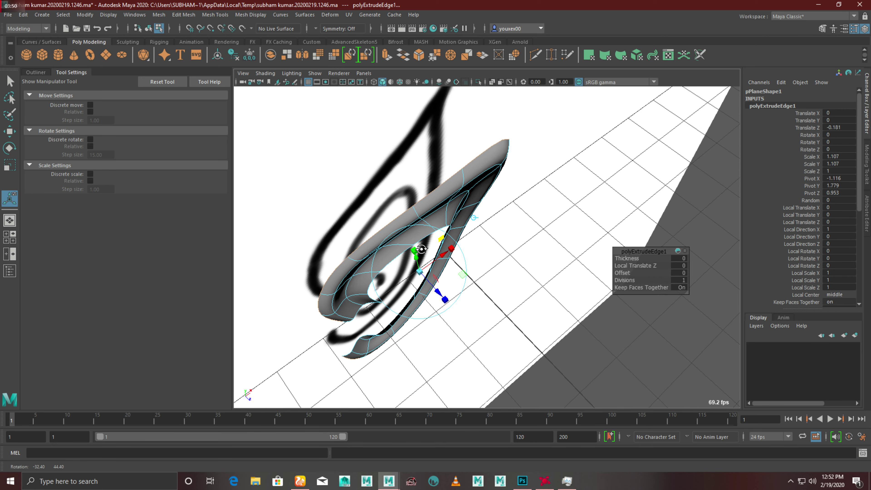
pyautogui.moveTo(444, 296); pyautogui.dragTo(439, 292)
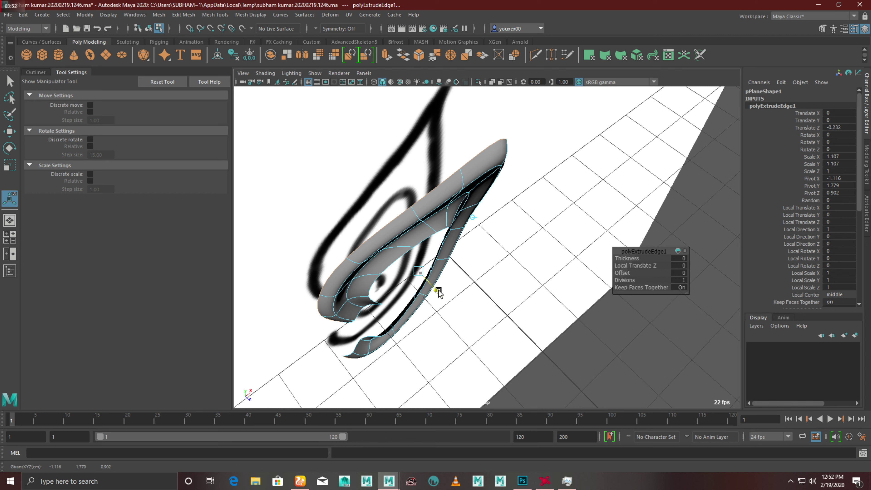
pyautogui.moveTo(439, 291); pyautogui.dragTo(438, 290)
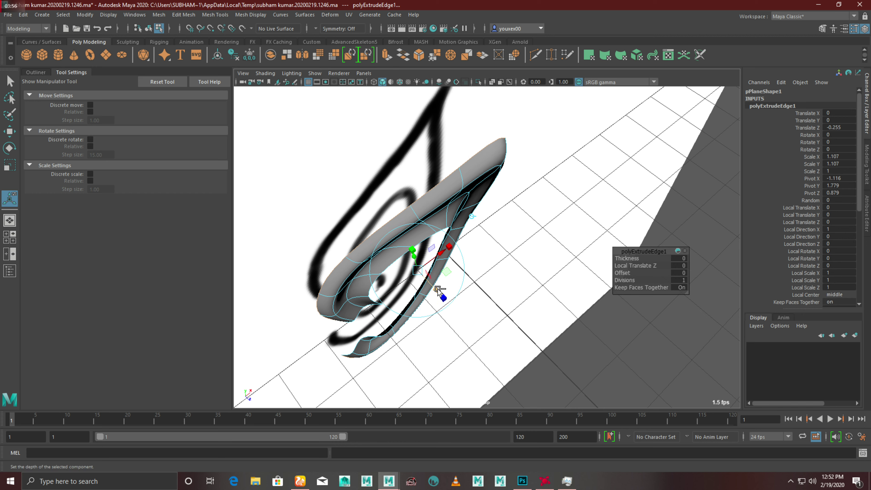
# Step: Extrude the border a second time and push the new strip further back
pyautogui.hotkey('ctrl', 'e')
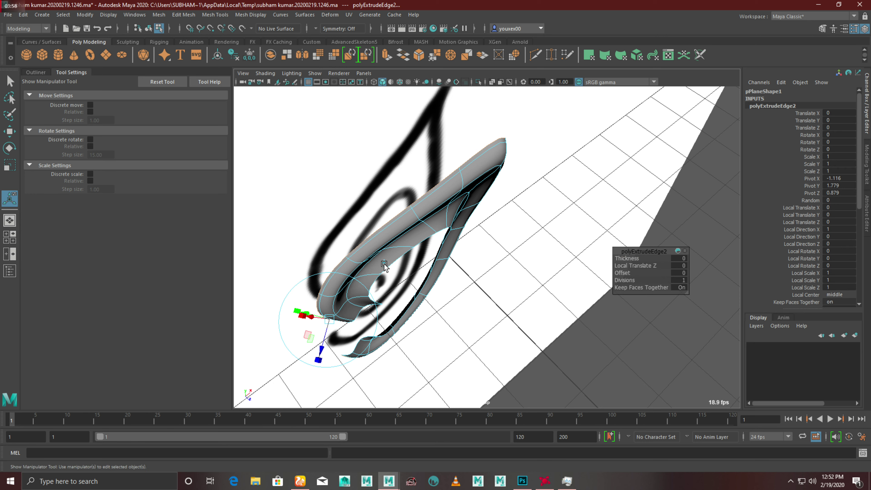
pyautogui.keyDown('alt'); pyautogui.moveTo(380, 266); pyautogui.dragTo(447, 238); pyautogui.keyUp('alt')
pyautogui.moveTo(414, 212); pyautogui.dragTo(429, 243)
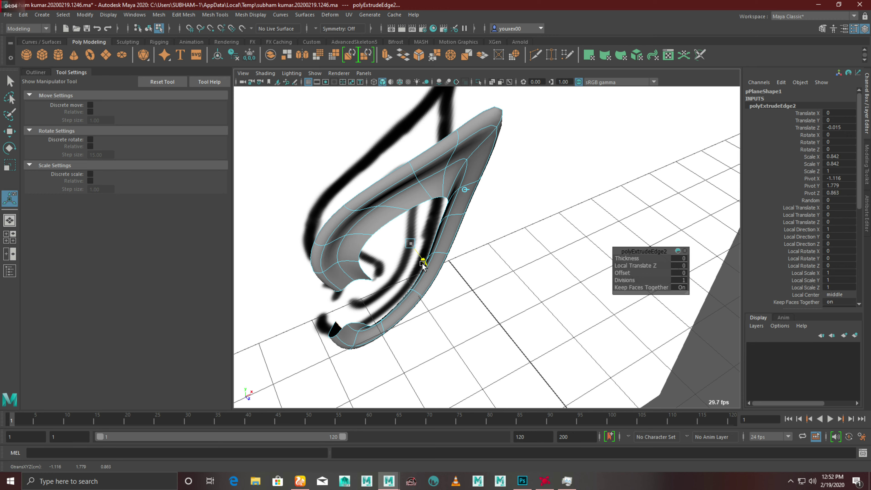
pyautogui.moveTo(420, 263)
pyautogui.mouseDown()
pyautogui.moveTo(484, 273)
pyautogui.moveTo(457, 269)
pyautogui.moveTo(465, 208)
pyautogui.moveTo(522, 253)
pyautogui.moveTo(457, 254)
pyautogui.moveTo(565, 256)
pyautogui.moveTo(505, 267)
pyautogui.moveTo(494, 286)
pyautogui.moveTo(482, 282)
pyautogui.moveTo(482, 259)
pyautogui.mouseUp()
pyautogui.moveTo(370, 210)
pyautogui.keyDown('alt'); pyautogui.mouseDown(button='right')
pyautogui.moveTo(394, 240)
pyautogui.moveTo(411, 292)
pyautogui.moveTo(435, 259)
pyautogui.mouseUp(button='right'); pyautogui.keyUp('alt')
pyautogui.moveTo(434, 260)
pyautogui.keyDown('alt'); pyautogui.mouseDown()
pyautogui.moveTo(521, 267)
pyautogui.moveTo(352, 285)
pyautogui.moveTo(372, 290)
pyautogui.moveTo(436, 273)
pyautogui.moveTo(443, 261)
pyautogui.moveTo(434, 255)
pyautogui.mouseUp(); pyautogui.keyUp('alt')
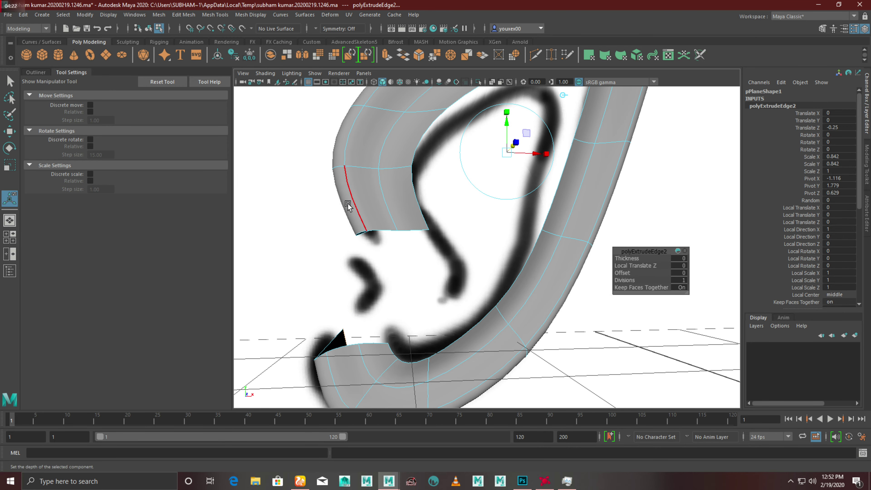
# Step: Leave edge editing, return the mesh to object mode and activate Quad Draw
pyautogui.keyDown('shift'); pyautogui.rightClick(384, 155); pyautogui.keyUp('shift')
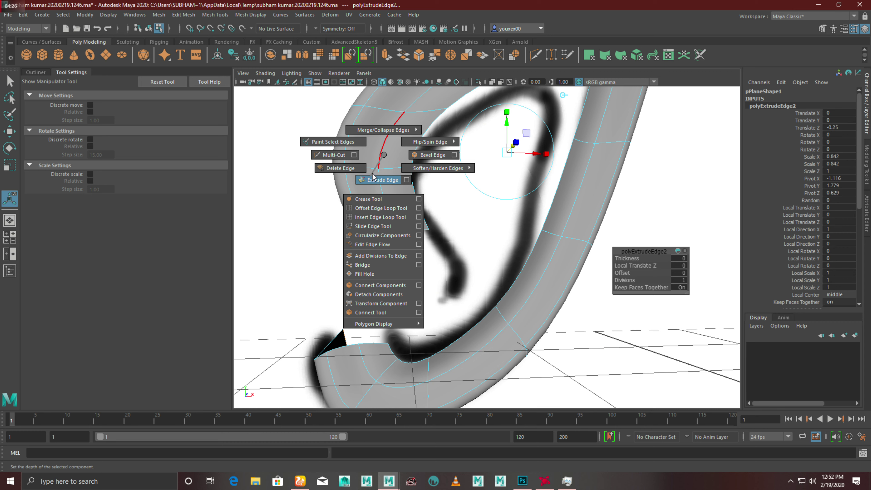
pyautogui.press('q')
pyautogui.rightClick(369, 173)
pyautogui.click(408, 160)
pyautogui.keyDown('shift'); pyautogui.rightClick(373, 160); pyautogui.keyUp('shift')
pyautogui.keyDown('shift'); pyautogui.moveTo(360, 232); pyautogui.dragTo(360, 233, button='right'); pyautogui.keyUp('shift')
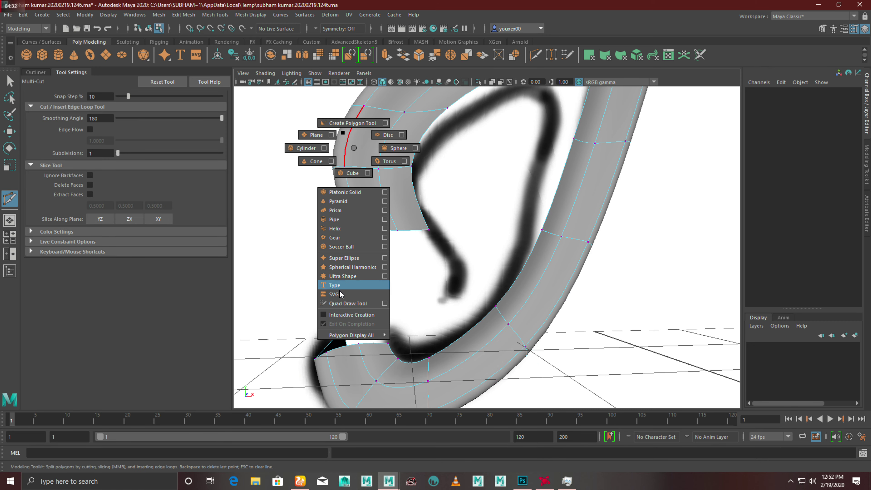
pyautogui.keyDown('shift'); pyautogui.moveTo(357, 151); pyautogui.dragTo(340, 294, button='right'); pyautogui.keyUp('shift')
pyautogui.moveTo(340, 296)
pyautogui.keyDown('alt'); pyautogui.mouseDown()
pyautogui.moveTo(374, 221)
pyautogui.moveTo(376, 319)
pyautogui.mouseUp(); pyautogui.keyUp('alt')
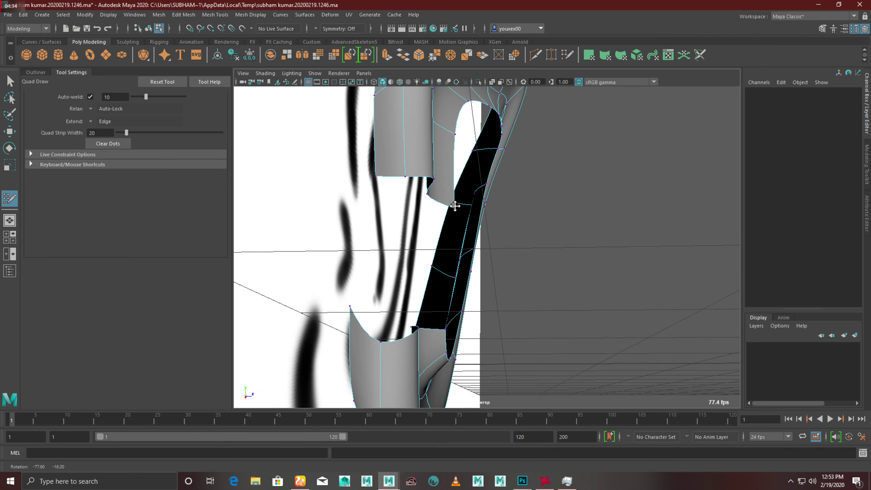
# Step: Maximize the front view and zoom in on the lower patch of the ear mesh
pyautogui.press('space')
pyautogui.press('space')
pyautogui.hotkey('alt', 'space')
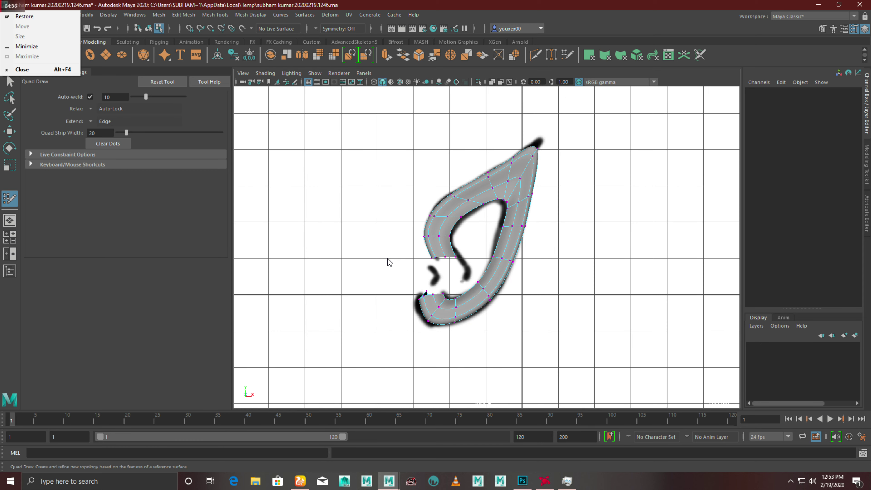
pyautogui.press('Escape')
pyautogui.press('space')
pyautogui.click(424, 205)
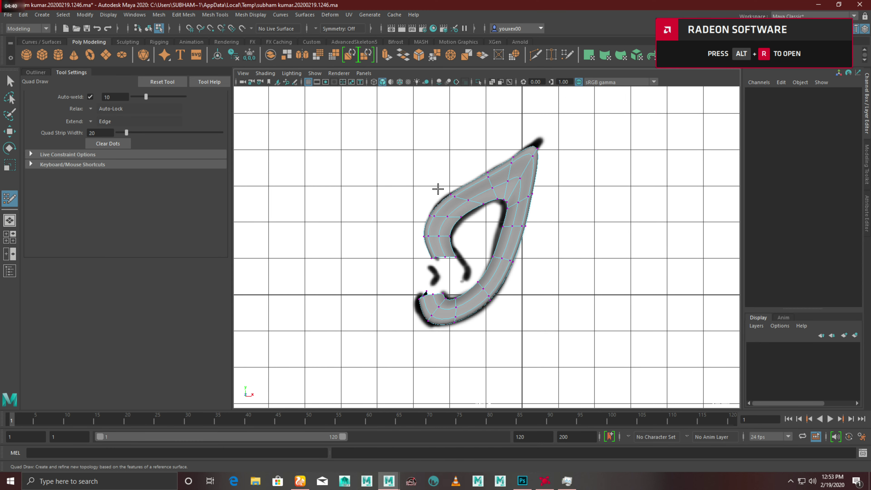
pyautogui.scroll(1, 438, 188)
pyautogui.scroll(2, 562, 280)
pyautogui.scroll(1, 561, 280)
pyautogui.keyDown('alt'); pyautogui.moveTo(495, 232); pyautogui.dragTo(469, 266, button='middle'); pyautogui.keyUp('alt')
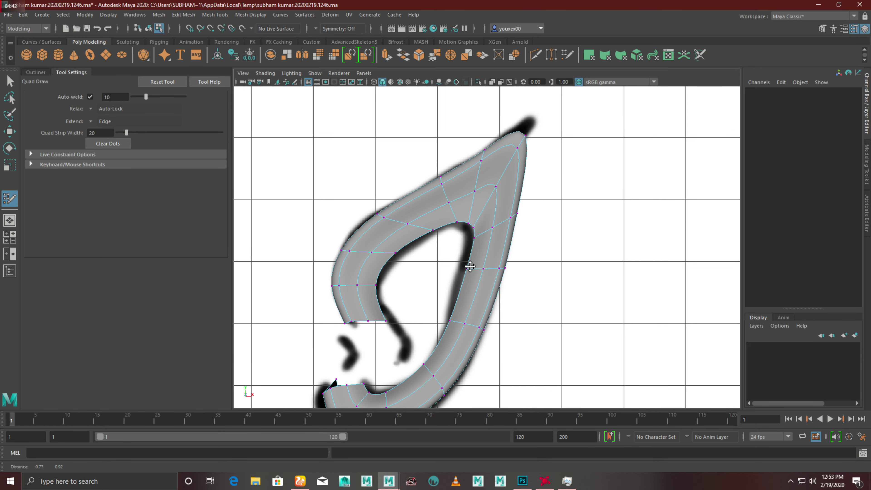
pyautogui.scroll(1, 470, 267)
pyautogui.keyDown('alt'); pyautogui.moveTo(507, 219); pyautogui.dragTo(525, 185, button='middle'); pyautogui.keyUp('alt')
pyautogui.scroll(1, 462, 239)
pyautogui.scroll(2, 462, 239)
pyautogui.scroll(1, 586, 341)
pyautogui.scroll(-2, 447, 307)
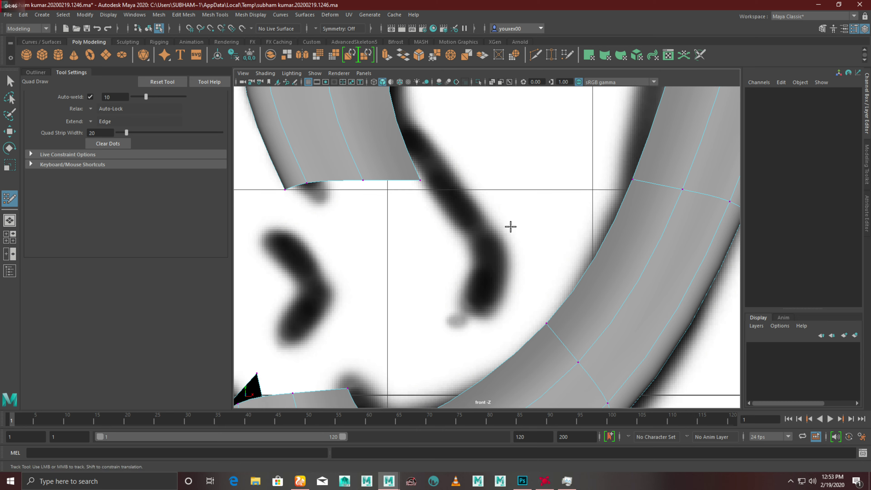
pyautogui.keyDown('alt'); pyautogui.moveTo(510, 227); pyautogui.dragTo(493, 225, button='middle'); pyautogui.keyUp('alt')
pyautogui.keyDown('alt'); pyautogui.moveTo(419, 229); pyautogui.dragTo(419, 215, button='middle'); pyautogui.keyUp('alt')
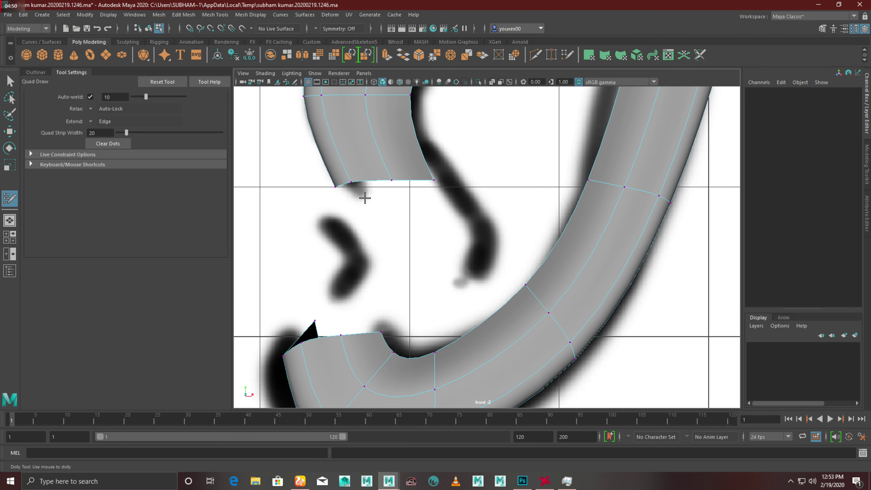
# Step: Draw new quads extending the tragus patch down along the sketch line
pyautogui.click(452, 207)
pyautogui.keyDown('shift'); pyautogui.click(422, 194); pyautogui.keyUp('shift')
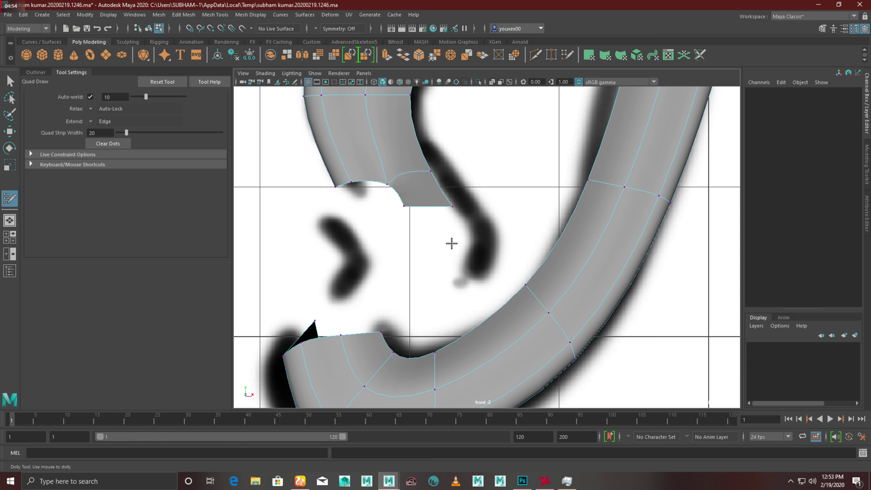
pyautogui.click(472, 235)
pyautogui.keyDown('shift'); pyautogui.click(431, 233); pyautogui.keyUp('shift')
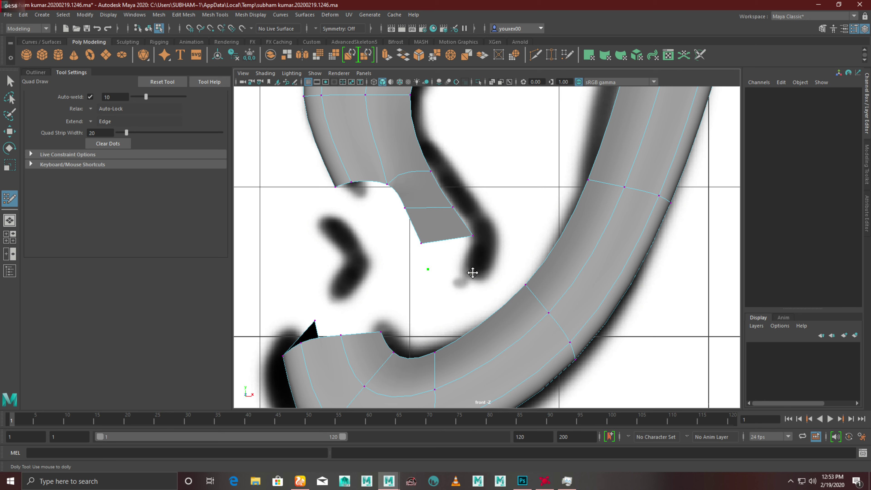
pyautogui.keyDown('shift'); pyautogui.click(445, 253); pyautogui.keyUp('shift')
# Step: Frame the whole ear mesh, check it in perspective, then zoom back into the front view
pyautogui.moveTo(429, 220)
pyautogui.keyDown('alt'); pyautogui.mouseDown(button='middle')
pyautogui.moveTo(399, 255)
pyautogui.moveTo(456, 276)
pyautogui.mouseUp(button='middle'); pyautogui.keyUp('alt')
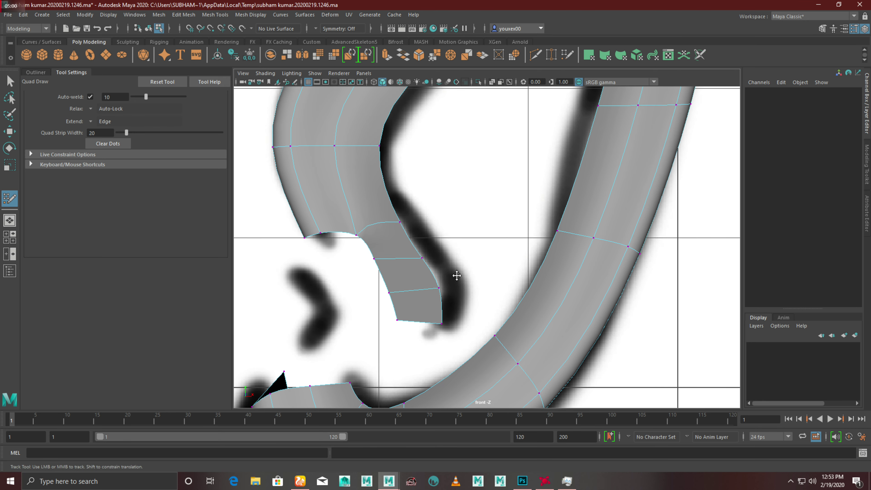
pyautogui.press('f')
pyautogui.press('space')
pyautogui.press('space')
pyautogui.moveTo(475, 223)
pyautogui.keyDown('alt'); pyautogui.mouseDown()
pyautogui.moveTo(575, 207)
pyautogui.moveTo(515, 216)
pyautogui.moveTo(431, 247)
pyautogui.moveTo(414, 238)
pyautogui.moveTo(472, 196)
pyautogui.moveTo(464, 215)
pyautogui.mouseUp(); pyautogui.keyUp('alt')
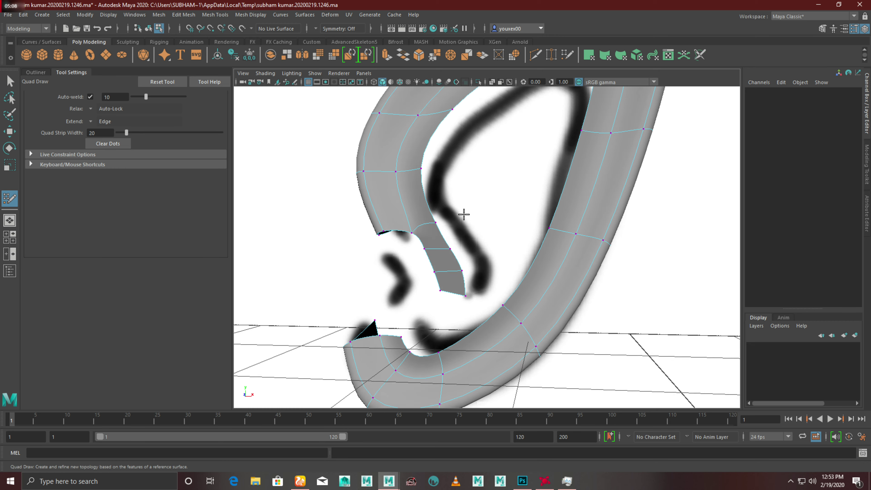
pyautogui.press('space')
pyautogui.press('space')
pyautogui.scroll(5, 389, 244)
pyautogui.scroll(3, 353, 225)
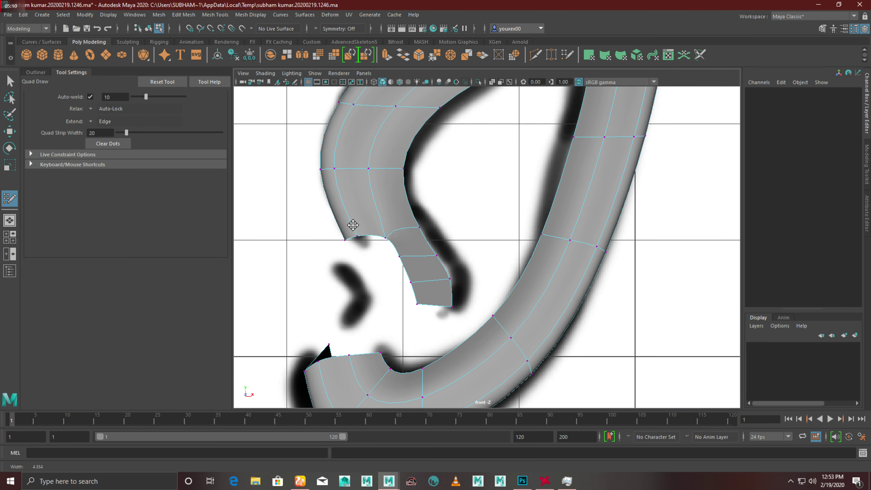
pyautogui.scroll(2, 353, 224)
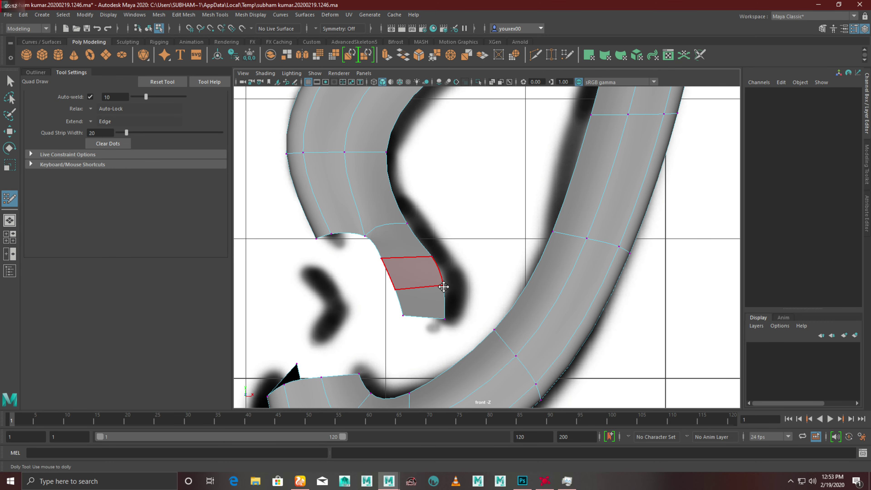
# Step: Drag the lower tragus patch vertices onto the sketch's dark tragus lines, then pan up to the concha
pyautogui.moveTo(446, 285); pyautogui.dragTo(451, 283)
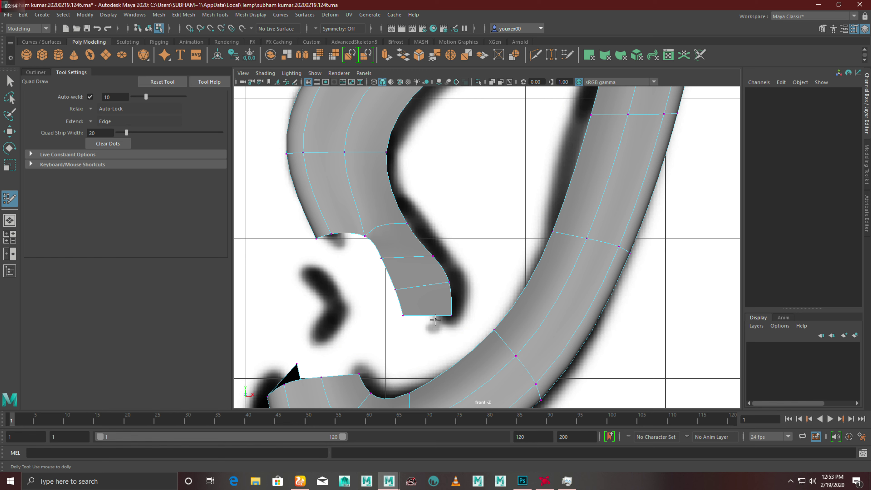
pyautogui.moveTo(408, 226); pyautogui.dragTo(409, 218)
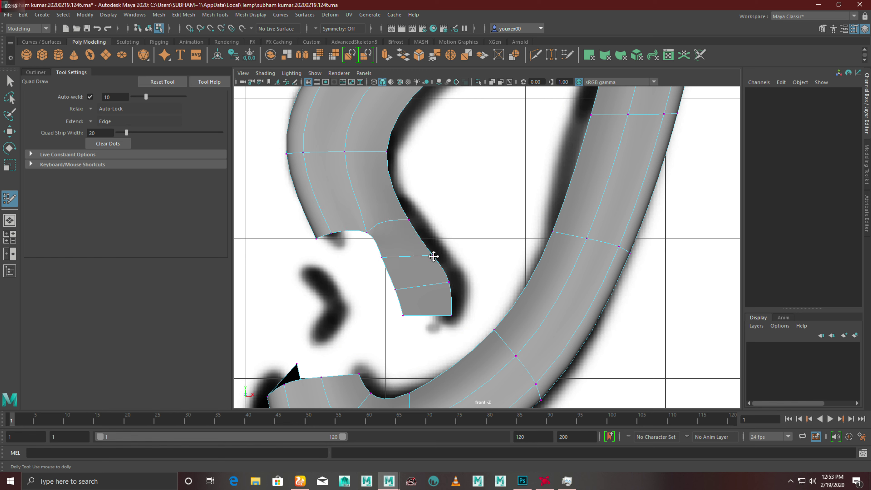
pyautogui.moveTo(409, 220); pyautogui.dragTo(410, 216)
pyautogui.moveTo(417, 169)
pyautogui.keyDown('alt'); pyautogui.mouseDown(button='middle')
pyautogui.moveTo(360, 282)
pyautogui.moveTo(337, 259)
pyautogui.mouseUp(button='middle'); pyautogui.keyUp('alt')
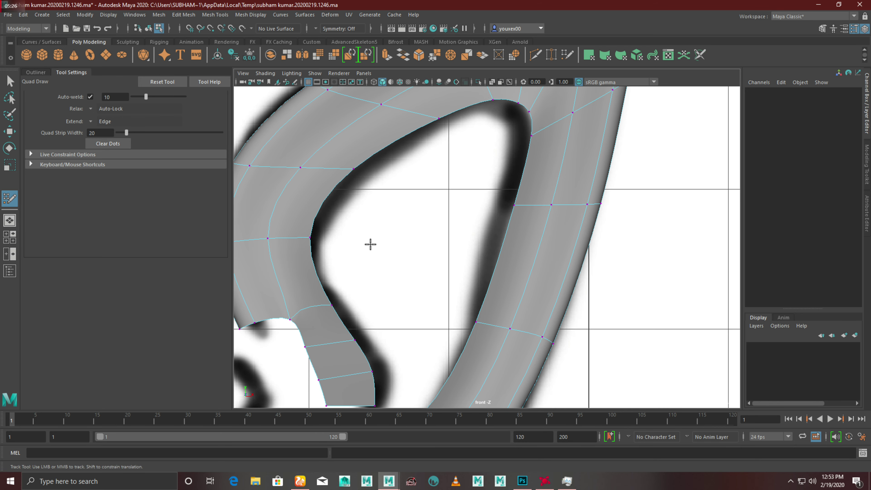
# Step: Fill the gaps at the concha top and beside the rim spike with new quads
pyautogui.click(394, 196)
pyautogui.keyDown('shift'); pyautogui.click(358, 202); pyautogui.keyUp('shift')
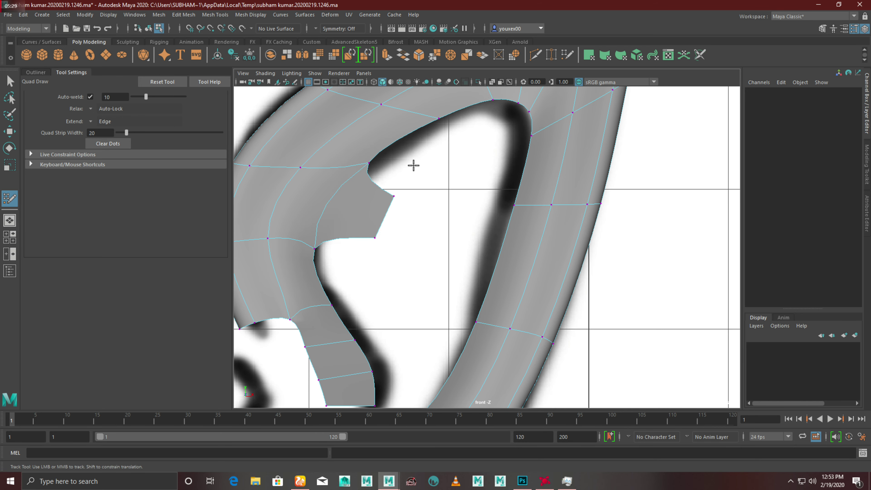
pyautogui.keyDown('shift'); pyautogui.click(418, 154); pyautogui.keyUp('shift')
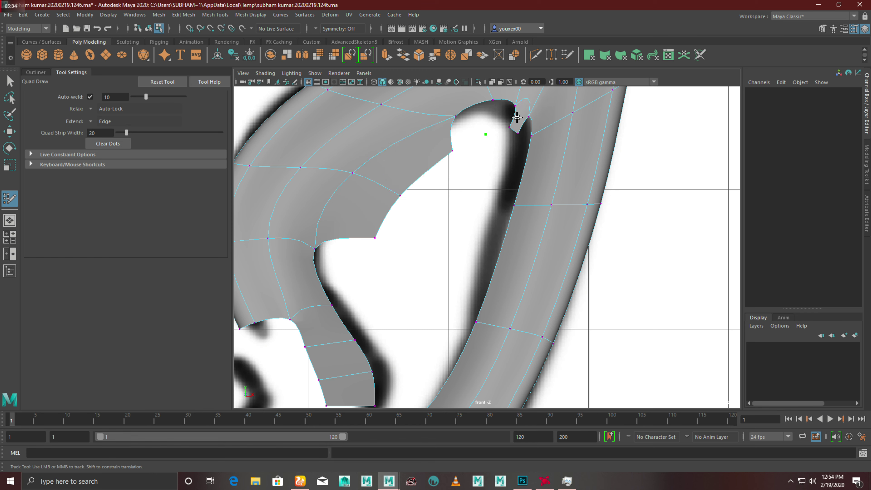
pyautogui.keyDown('shift'); pyautogui.click(467, 124); pyautogui.keyUp('shift')
pyautogui.keyDown('shift'); pyautogui.click(505, 144); pyautogui.keyUp('shift')
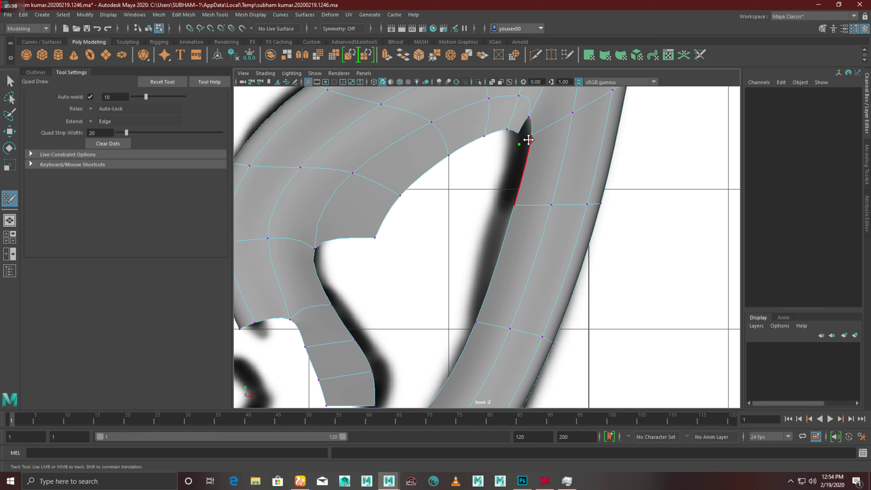
pyautogui.keyDown('shift'); pyautogui.click(527, 136); pyautogui.keyUp('shift')
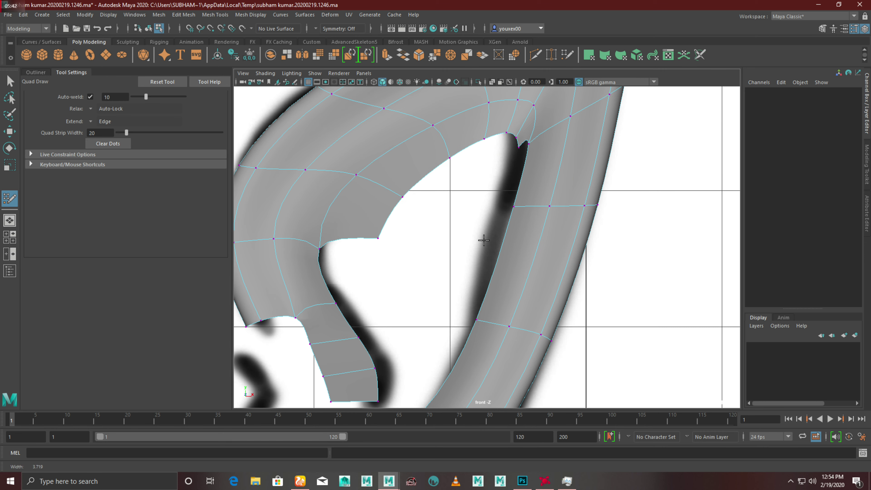
# Step: Add quads along the lower concha edge between the placed dots and the mesh border
pyautogui.keyDown('alt'); pyautogui.moveTo(373, 290); pyautogui.dragTo(377, 223, button='middle'); pyautogui.keyUp('alt')
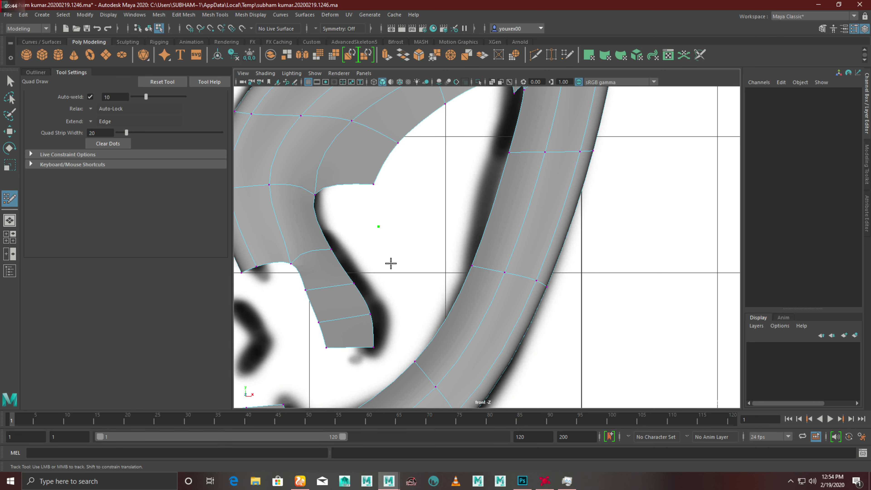
pyautogui.keyDown('shift'); pyautogui.click(346, 214); pyautogui.keyUp('shift')
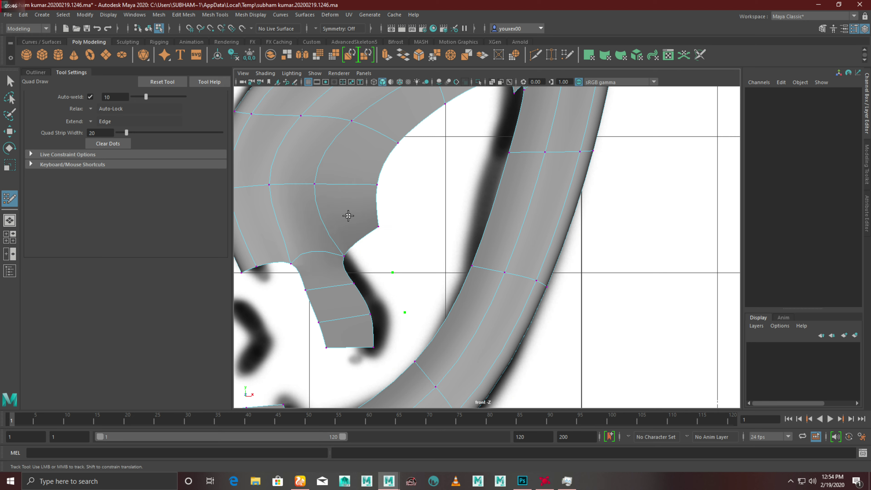
pyautogui.keyDown('shift'); pyautogui.click(366, 249); pyautogui.keyUp('shift')
pyautogui.keyDown('shift'); pyautogui.click(386, 294); pyautogui.keyUp('shift')
pyautogui.moveTo(408, 306)
pyautogui.keyDown('alt'); pyautogui.mouseDown()
pyautogui.moveTo(463, 237)
pyautogui.moveTo(582, 235)
pyautogui.moveTo(408, 273)
pyautogui.moveTo(459, 234)
pyautogui.moveTo(466, 243)
pyautogui.moveTo(431, 262)
pyautogui.moveTo(530, 243)
pyautogui.moveTo(583, 247)
pyautogui.moveTo(391, 256)
pyautogui.moveTo(353, 324)
pyautogui.mouseUp(); pyautogui.keyUp('alt')
# Step: Push a concha edge vertex back in depth and orbit to check the bowl's curve
pyautogui.press('w')
pyautogui.moveTo(379, 213)
pyautogui.keyDown('alt'); pyautogui.mouseDown()
pyautogui.moveTo(360, 208)
pyautogui.moveTo(405, 177)
pyautogui.mouseUp(); pyautogui.keyUp('alt')
pyautogui.click(423, 156)
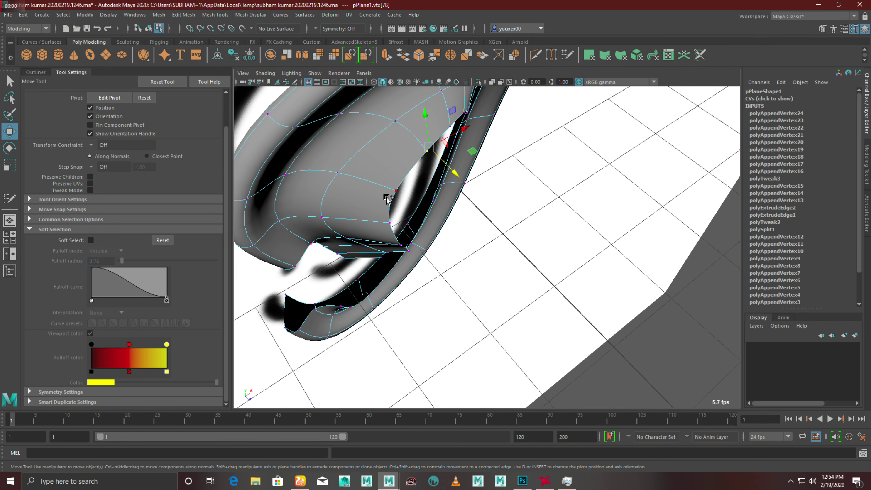
pyautogui.moveTo(423, 156); pyautogui.dragTo(407, 263, button='middle')
pyautogui.keyDown('alt'); pyautogui.moveTo(408, 262); pyautogui.dragTo(416, 295); pyautogui.keyUp('alt')
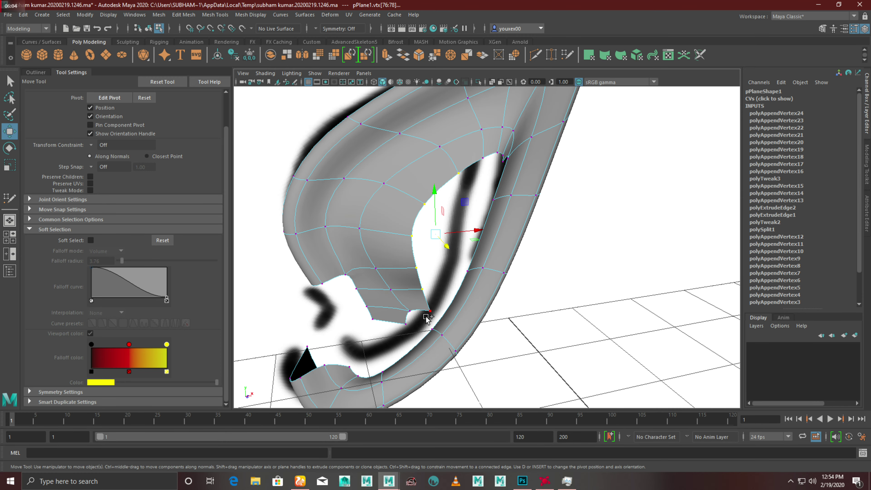
pyautogui.moveTo(423, 309)
pyautogui.keyDown('alt'); pyautogui.mouseDown()
pyautogui.moveTo(447, 290)
pyautogui.moveTo(384, 253)
pyautogui.mouseUp(); pyautogui.keyUp('alt')
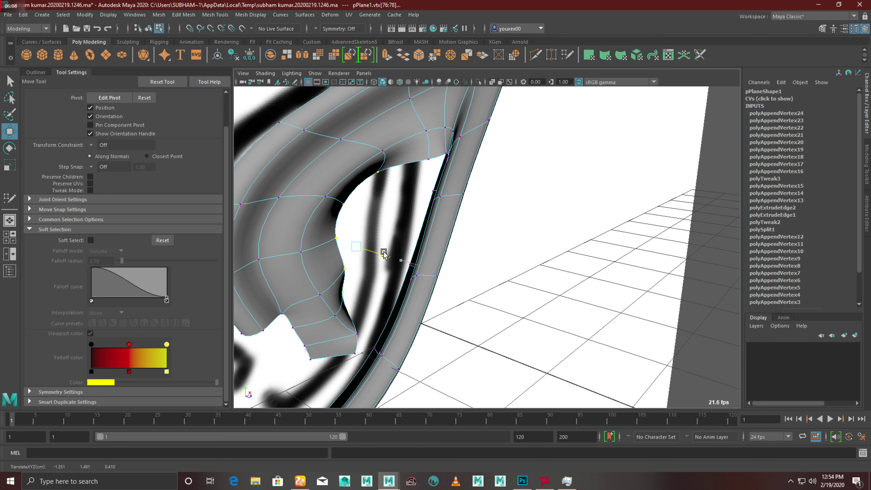
pyautogui.moveTo(384, 253)
pyautogui.keyDown('alt'); pyautogui.mouseDown()
pyautogui.moveTo(266, 265)
pyautogui.moveTo(387, 236)
pyautogui.moveTo(344, 233)
pyautogui.mouseUp(); pyautogui.keyUp('alt')
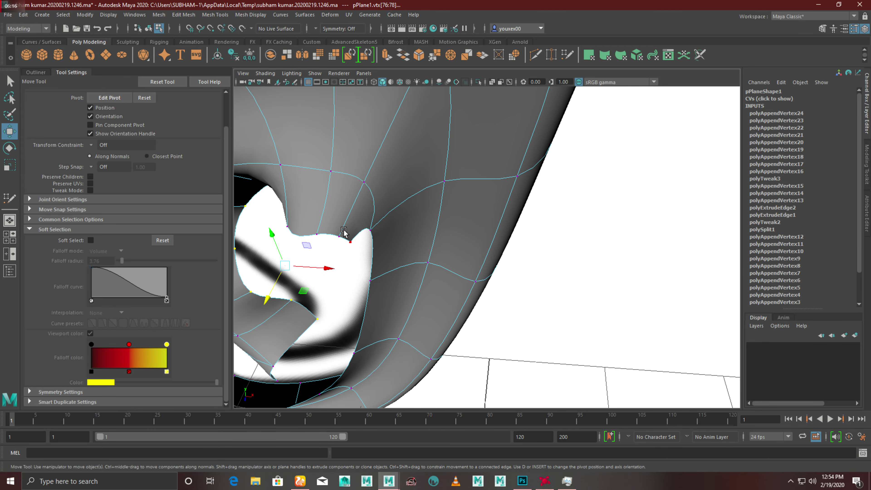
# Step: Marquee-select the row of concha-edge vertices, scale them along X to flatten, and inspect
pyautogui.moveTo(347, 248)
pyautogui.mouseDown()
pyautogui.moveTo(295, 276)
pyautogui.moveTo(319, 253)
pyautogui.moveTo(433, 222)
pyautogui.moveTo(485, 237)
pyautogui.moveTo(450, 218)
pyautogui.moveTo(417, 255)
pyautogui.moveTo(322, 247)
pyautogui.moveTo(490, 202)
pyautogui.moveTo(467, 241)
pyautogui.moveTo(522, 218)
pyautogui.moveTo(485, 240)
pyautogui.mouseUp()
pyautogui.scroll(-2, 416, 254)
pyautogui.scroll(1, 503, 221)
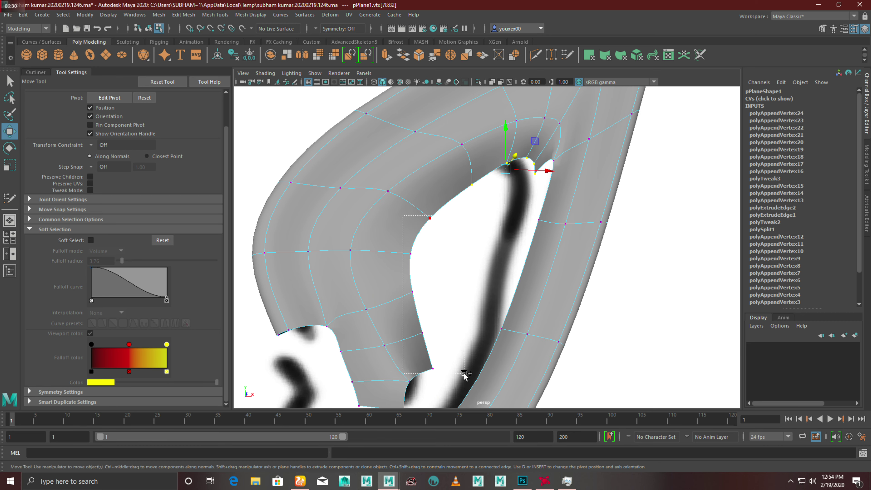
pyautogui.moveTo(402, 216)
pyautogui.mouseDown()
pyautogui.moveTo(465, 375)
pyautogui.moveTo(419, 321)
pyautogui.moveTo(375, 306)
pyautogui.moveTo(467, 301)
pyautogui.moveTo(497, 312)
pyautogui.moveTo(471, 258)
pyautogui.moveTo(228, 219)
pyautogui.mouseUp()
pyautogui.press('r')
pyautogui.moveTo(453, 259)
pyautogui.mouseDown()
pyautogui.moveTo(417, 257)
pyautogui.moveTo(386, 300)
pyautogui.moveTo(325, 300)
pyautogui.mouseUp()
pyautogui.moveTo(293, 310)
pyautogui.keyDown('alt'); pyautogui.mouseDown()
pyautogui.moveTo(295, 335)
pyautogui.moveTo(438, 291)
pyautogui.moveTo(468, 293)
pyautogui.moveTo(453, 326)
pyautogui.moveTo(439, 331)
pyautogui.mouseUp(); pyautogui.keyUp('alt')
pyautogui.keyDown('alt'); pyautogui.moveTo(439, 332); pyautogui.dragTo(487, 297, button='right'); pyautogui.keyUp('alt')
pyautogui.moveTo(487, 297)
pyautogui.keyDown('alt'); pyautogui.mouseDown()
pyautogui.moveTo(403, 286)
pyautogui.moveTo(399, 317)
pyautogui.moveTo(453, 327)
pyautogui.moveTo(450, 295)
pyautogui.moveTo(525, 273)
pyautogui.moveTo(469, 311)
pyautogui.moveTo(545, 216)
pyautogui.moveTo(453, 243)
pyautogui.moveTo(465, 286)
pyautogui.moveTo(480, 208)
pyautogui.moveTo(533, 226)
pyautogui.mouseUp(); pyautogui.keyUp('alt')
pyautogui.moveTo(533, 226)
pyautogui.keyDown('alt'); pyautogui.mouseDown(button='right')
pyautogui.moveTo(515, 223)
pyautogui.moveTo(554, 229)
pyautogui.moveTo(507, 292)
pyautogui.moveTo(512, 203)
pyautogui.mouseUp(button='right'); pyautogui.keyUp('alt')
pyautogui.moveTo(511, 203)
pyautogui.keyDown('alt'); pyautogui.mouseDown()
pyautogui.moveTo(430, 292)
pyautogui.moveTo(438, 288)
pyautogui.moveTo(391, 296)
pyautogui.mouseUp(); pyautogui.keyUp('alt')
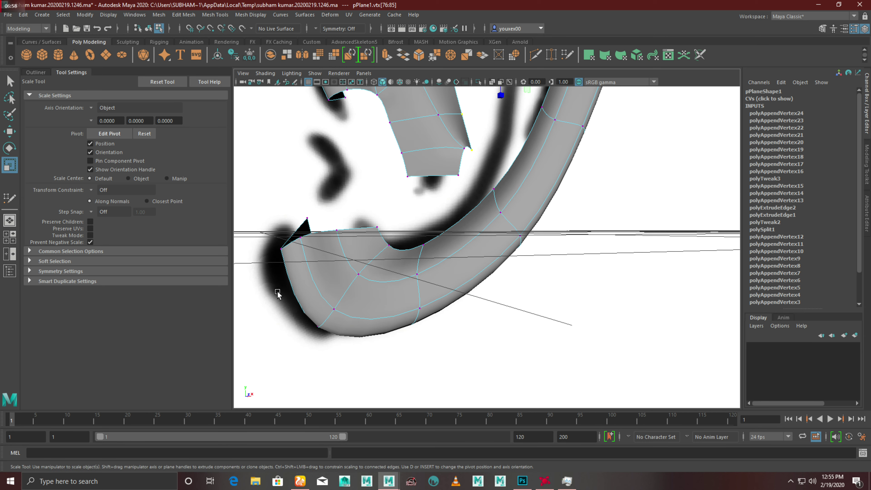
# Step: Pull the lower-curve vertices down and to the right with the Move Tool
pyautogui.moveTo(380, 358)
pyautogui.keyDown('alt'); pyautogui.mouseDown()
pyautogui.moveTo(455, 327)
pyautogui.moveTo(414, 339)
pyautogui.moveTo(343, 330)
pyautogui.mouseUp(); pyautogui.keyUp('alt')
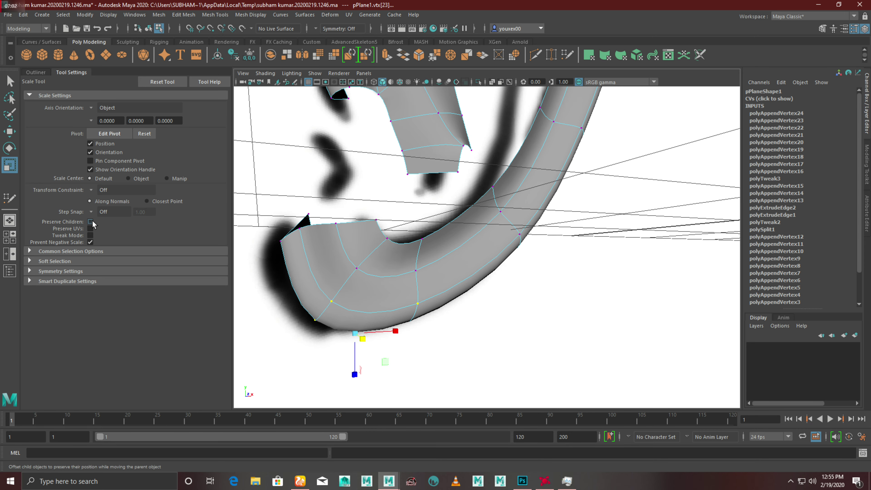
pyautogui.click(11, 130)
pyautogui.moveTo(358, 296); pyautogui.dragTo(348, 328)
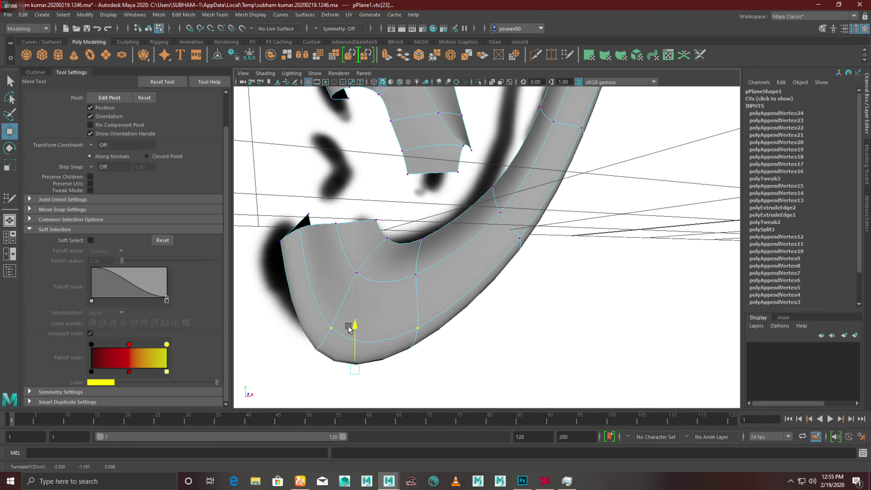
pyautogui.moveTo(414, 320)
pyautogui.keyDown('alt'); pyautogui.mouseDown()
pyautogui.moveTo(434, 296)
pyautogui.moveTo(414, 302)
pyautogui.mouseUp(); pyautogui.keyUp('alt')
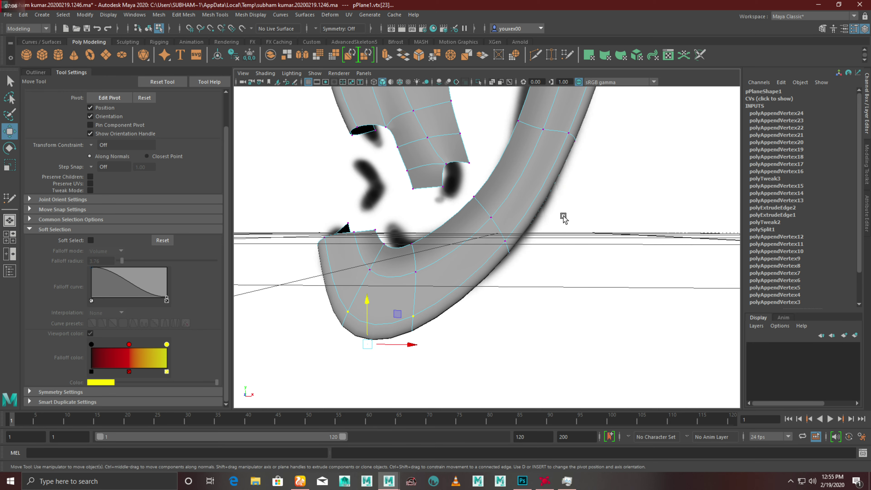
pyautogui.moveTo(547, 225)
pyautogui.mouseDown()
pyautogui.moveTo(561, 223)
pyautogui.moveTo(535, 265)
pyautogui.moveTo(445, 300)
pyautogui.moveTo(485, 293)
pyautogui.mouseUp()
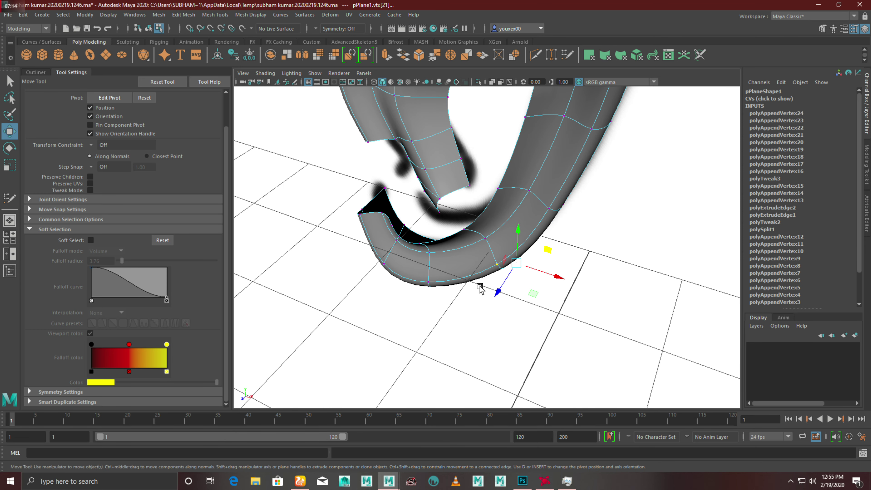
# Step: Turn off smooth preview and maximize the zoomed-out front view
pyautogui.press('1')
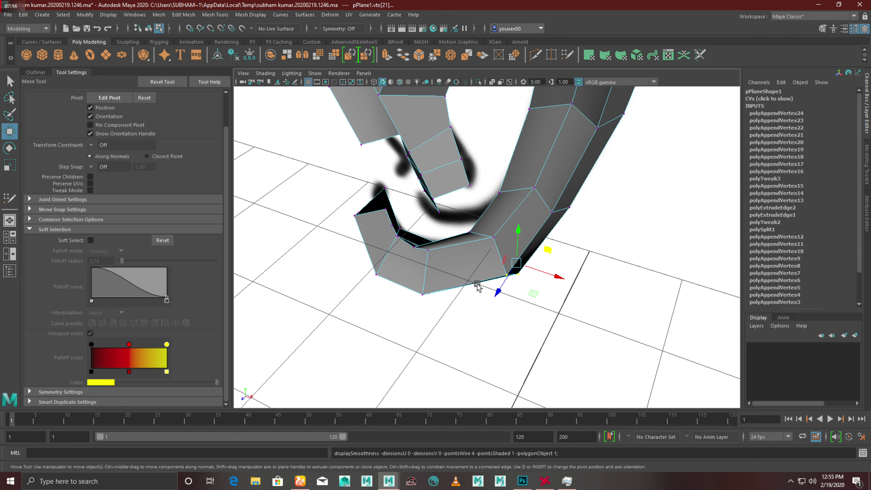
pyautogui.moveTo(469, 281)
pyautogui.keyDown('alt'); pyautogui.mouseDown()
pyautogui.moveTo(480, 220)
pyautogui.moveTo(465, 268)
pyautogui.moveTo(414, 298)
pyautogui.moveTo(391, 298)
pyautogui.moveTo(566, 249)
pyautogui.moveTo(497, 273)
pyautogui.mouseUp(); pyautogui.keyUp('alt')
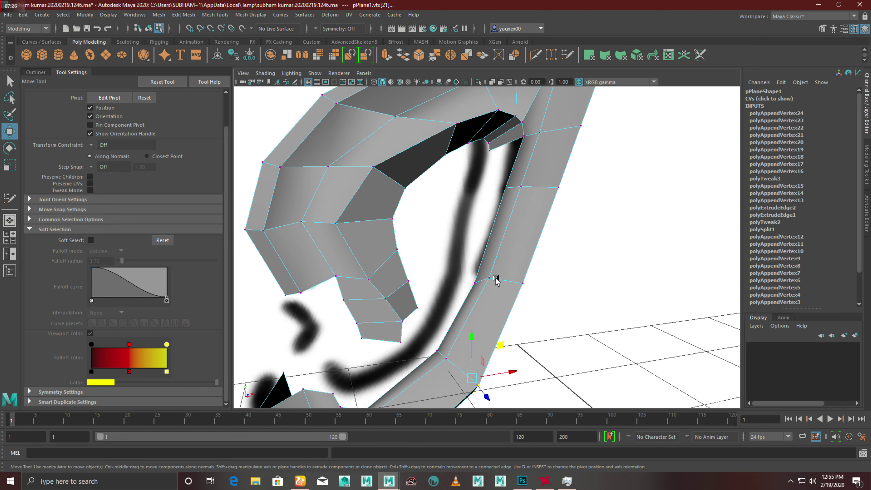
pyautogui.press('space')
pyautogui.press('space')
pyautogui.moveTo(435, 253)
pyautogui.keyDown('alt'); pyautogui.mouseDown(button='right')
pyautogui.moveTo(414, 195)
pyautogui.moveTo(451, 234)
pyautogui.moveTo(424, 276)
pyautogui.moveTo(451, 273)
pyautogui.moveTo(488, 205)
pyautogui.mouseUp(button='right'); pyautogui.keyUp('alt')
# Step: Reactivate Quad Draw and tumble the perspective view around the concha bridge
pyautogui.click(9, 198)
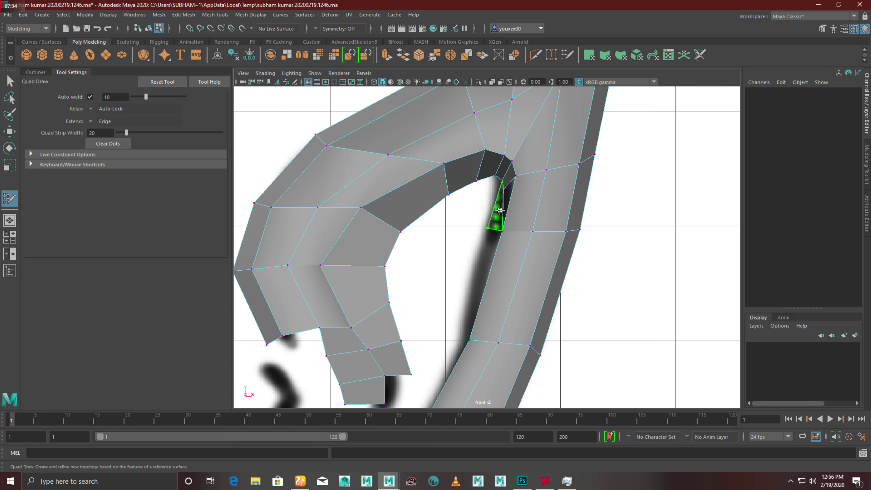
pyautogui.keyDown('alt'); pyautogui.moveTo(469, 260); pyautogui.dragTo(492, 251); pyautogui.keyUp('alt')
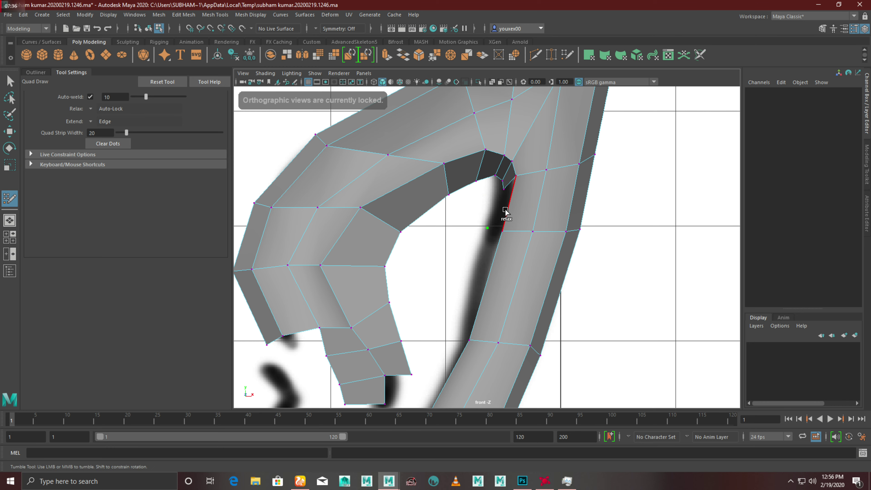
pyautogui.press('space')
pyautogui.press('space')
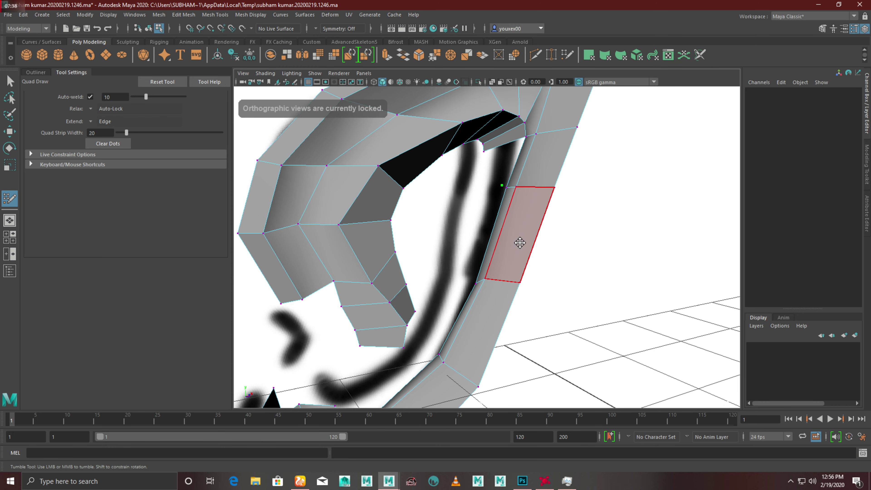
pyautogui.press('space')
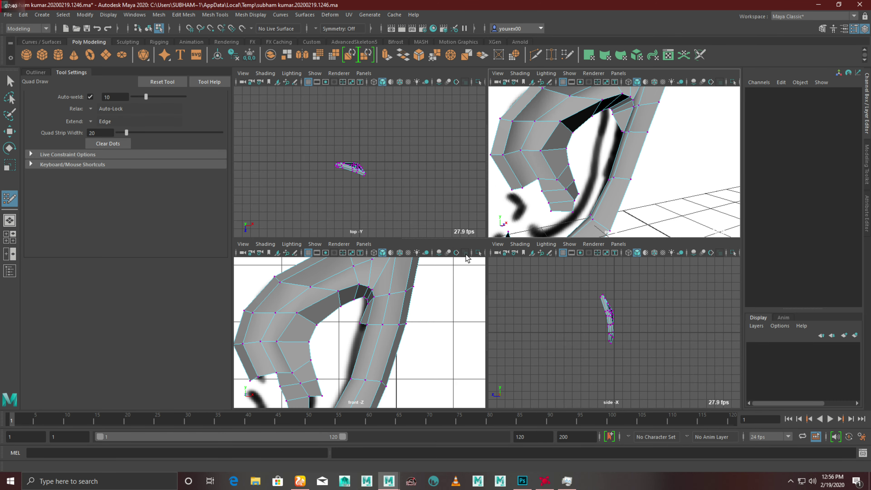
pyautogui.press('space')
pyautogui.moveTo(583, 152)
pyautogui.keyDown('alt'); pyautogui.mouseDown()
pyautogui.moveTo(581, 209)
pyautogui.moveTo(521, 218)
pyautogui.moveTo(503, 198)
pyautogui.moveTo(467, 218)
pyautogui.moveTo(525, 200)
pyautogui.mouseUp(); pyautogui.keyUp('alt')
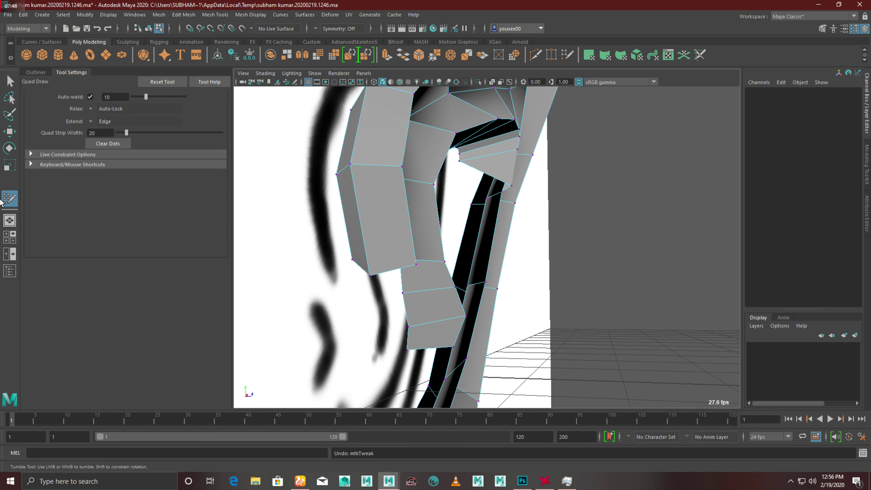
# Step: Select a vertex at the concha opening's top and shift it right toward the rim strip
pyautogui.click(10, 134)
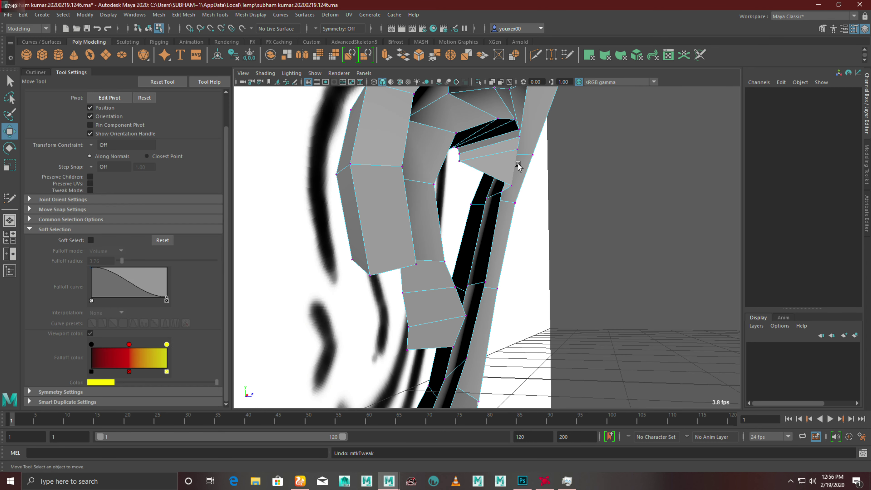
pyautogui.click(511, 186)
pyautogui.keyDown('alt'); pyautogui.moveTo(545, 197); pyautogui.dragTo(516, 233); pyautogui.keyUp('alt')
pyautogui.moveTo(551, 207)
pyautogui.mouseDown()
pyautogui.moveTo(519, 205)
pyautogui.moveTo(503, 186)
pyautogui.moveTo(521, 213)
pyautogui.moveTo(481, 216)
pyautogui.mouseUp()
pyautogui.press('space')
pyautogui.press('space')
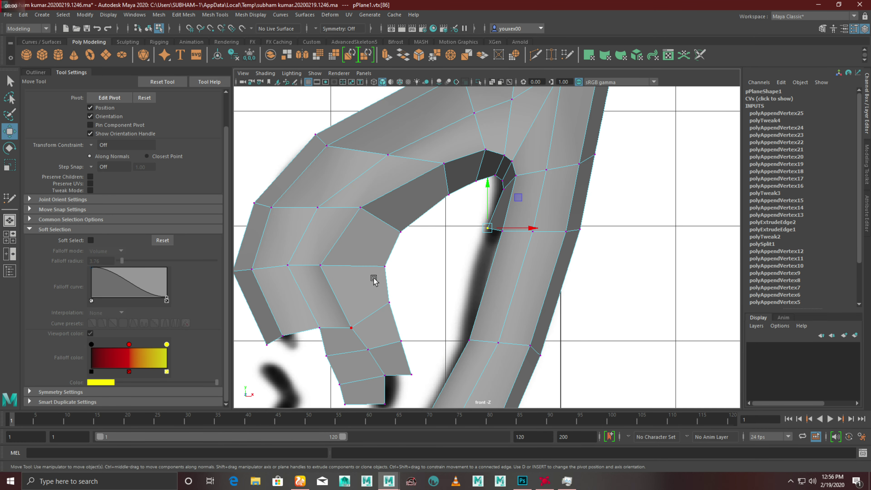
pyautogui.scroll(3, 418, 286)
pyautogui.scroll(3, 499, 243)
pyautogui.moveTo(531, 216); pyautogui.dragTo(540, 216)
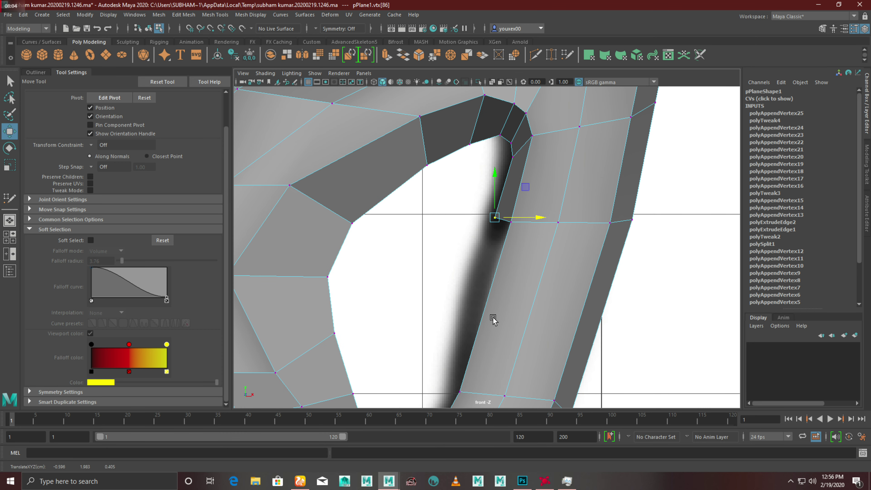
# Step: Zoom the front view in on the upper part of the ear mesh
pyautogui.scroll(-2, 482, 278)
pyautogui.scroll(-2, 491, 245)
pyautogui.scroll(-2, 551, 269)
pyautogui.scroll(-1, 551, 270)
pyautogui.keyDown('alt'); pyautogui.moveTo(543, 269); pyautogui.dragTo(526, 272); pyautogui.keyUp('alt')
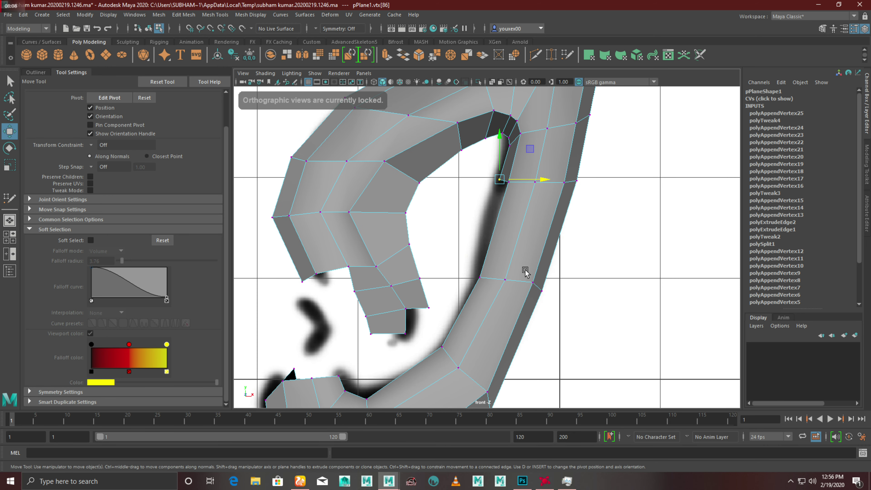
pyautogui.keyDown('alt'); pyautogui.moveTo(390, 230); pyautogui.dragTo(415, 245, button='right'); pyautogui.keyUp('alt')
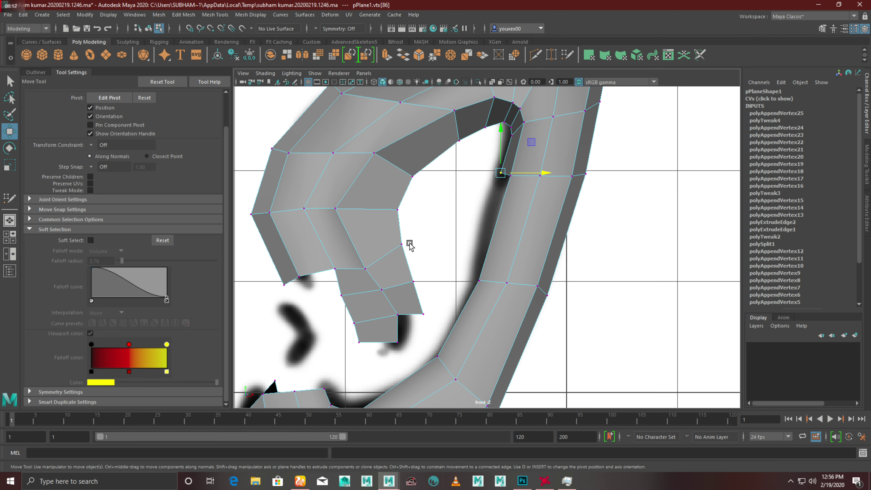
pyautogui.keyDown('alt'); pyautogui.moveTo(410, 245); pyautogui.dragTo(442, 286, button='right'); pyautogui.keyUp('alt')
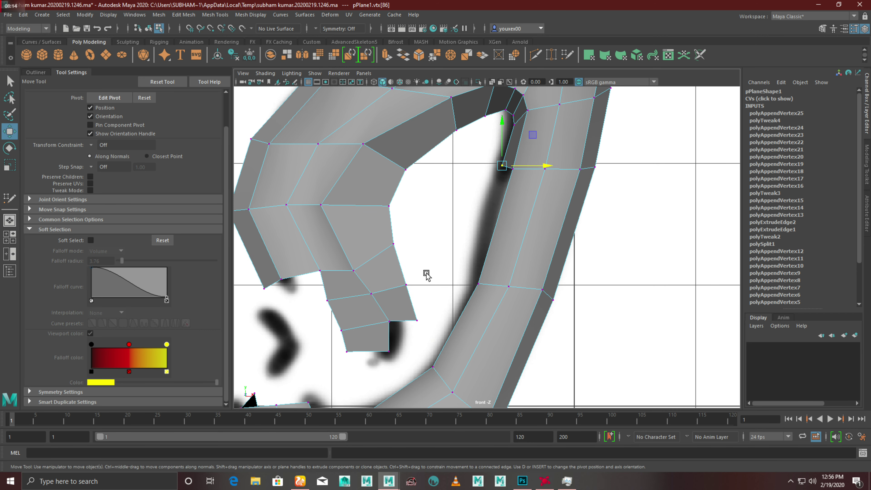
pyautogui.keyDown('alt'); pyautogui.moveTo(359, 287); pyautogui.dragTo(371, 288); pyautogui.keyUp('alt')
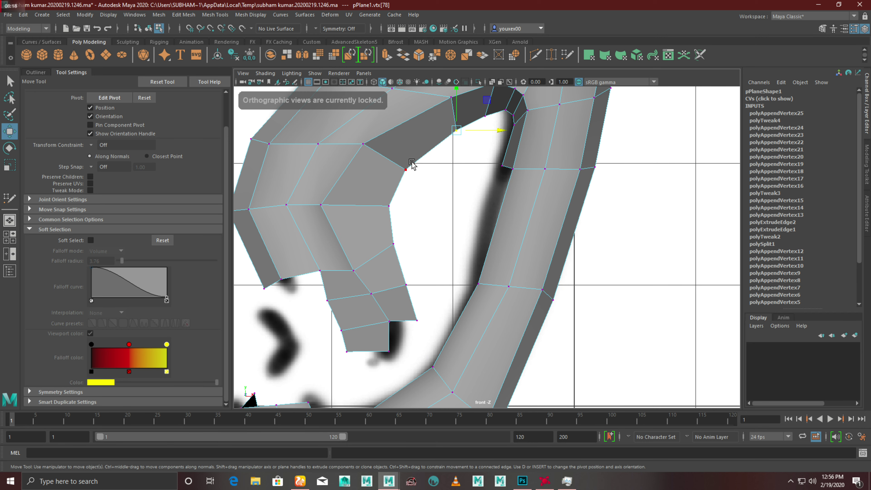
# Step: Add the neighbouring vertex, slide both inner vertices right in perspective, and reactivate Quad Draw
pyautogui.keyDown('shift'); pyautogui.click(407, 168); pyautogui.keyUp('shift')
pyautogui.press('space')
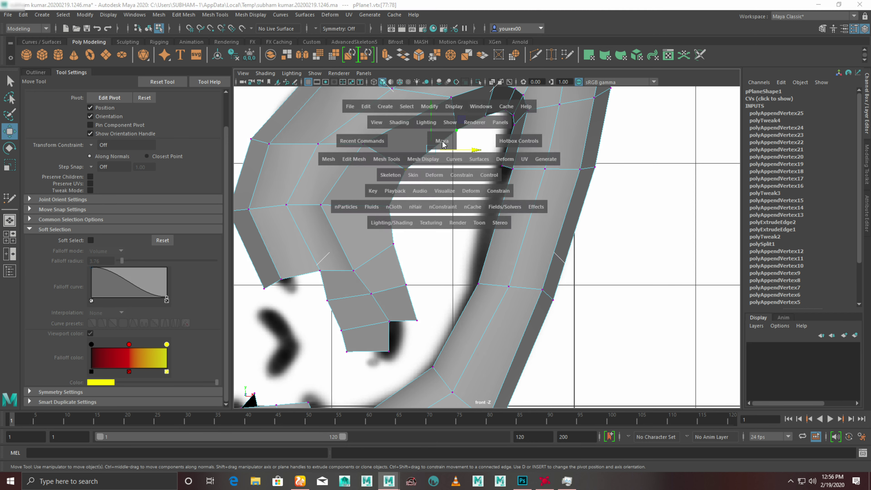
pyautogui.press('space')
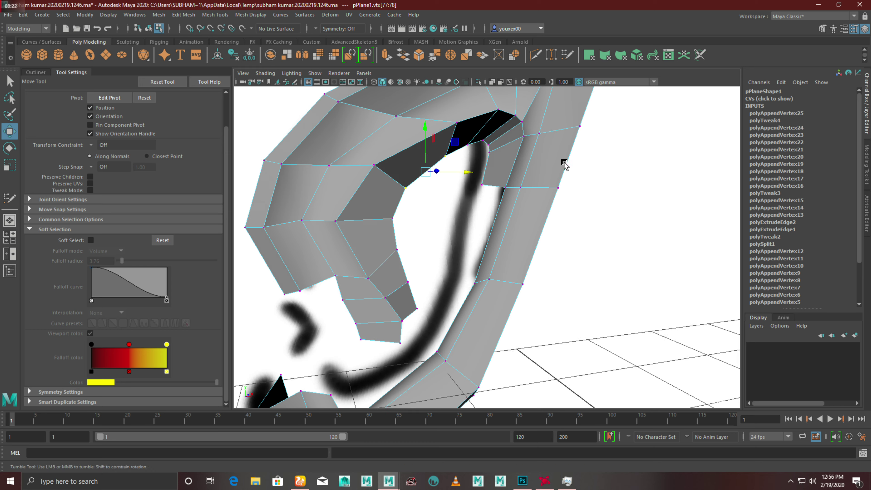
pyautogui.moveTo(448, 180)
pyautogui.mouseDown()
pyautogui.moveTo(483, 188)
pyautogui.moveTo(500, 176)
pyautogui.moveTo(625, 147)
pyautogui.moveTo(533, 172)
pyautogui.mouseUp()
pyautogui.press('space')
pyautogui.press('space')
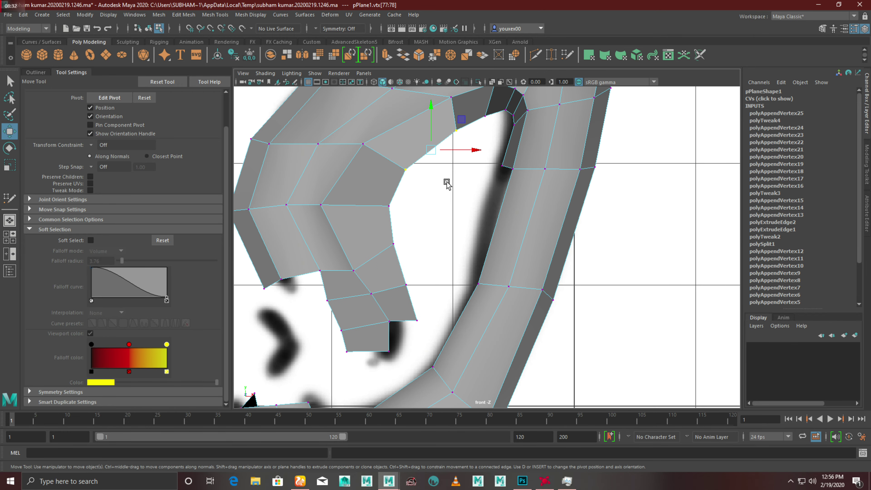
pyautogui.click(10, 198)
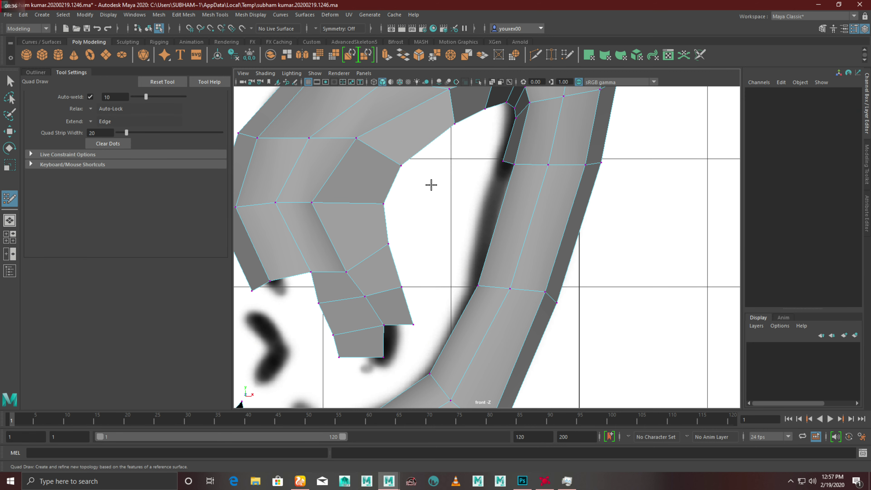
# Step: Create a quad bridging the lower inner patch to the rim strip and orbit to check it
pyautogui.keyDown('shift'); pyautogui.click(446, 169); pyautogui.keyUp('shift')
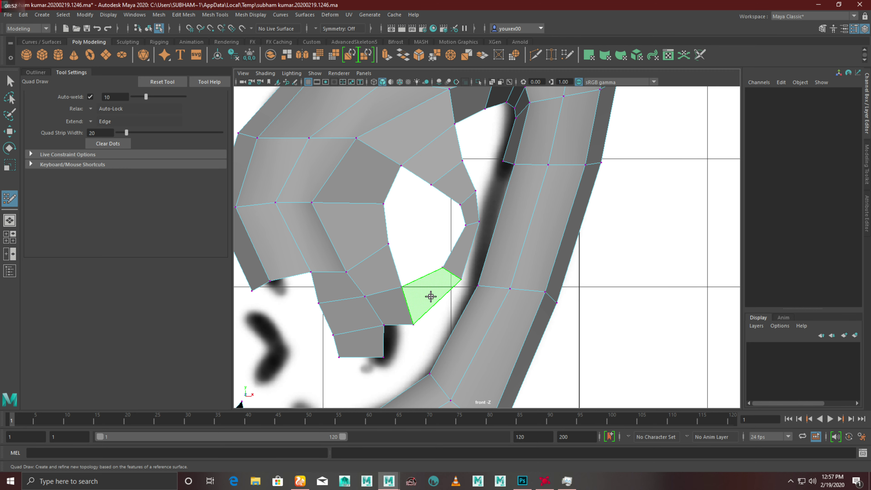
pyautogui.keyDown('shift'); pyautogui.click(425, 292); pyautogui.keyUp('shift')
pyautogui.press('space')
pyautogui.press('space')
pyautogui.moveTo(497, 232)
pyautogui.keyDown('alt'); pyautogui.mouseDown()
pyautogui.moveTo(526, 242)
pyautogui.moveTo(496, 229)
pyautogui.mouseUp(); pyautogui.keyUp('alt')
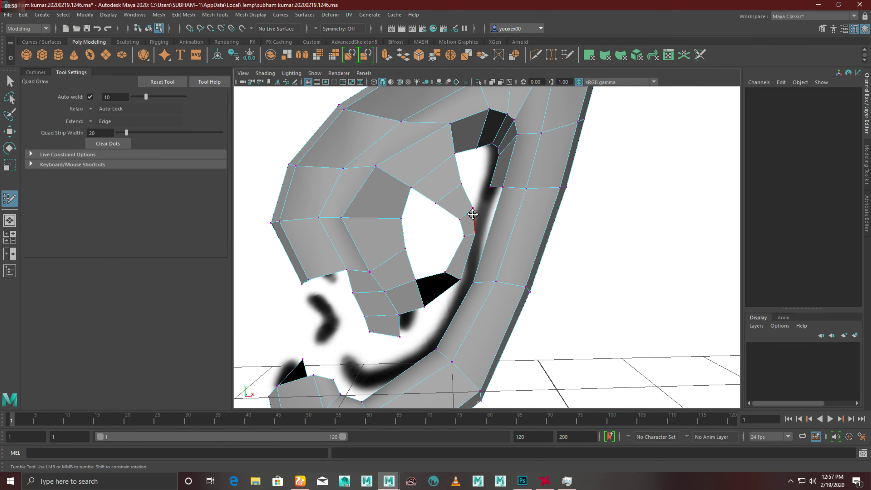
pyautogui.click(9, 131)
pyautogui.moveTo(413, 156)
pyautogui.keyDown('alt'); pyautogui.mouseDown()
pyautogui.moveTo(441, 228)
pyautogui.moveTo(421, 239)
pyautogui.moveTo(550, 189)
pyautogui.moveTo(573, 189)
pyautogui.moveTo(473, 210)
pyautogui.mouseUp(); pyautogui.keyUp('alt')
# Step: Pull the new quad's corner vertex left along X and check it in the front view
pyautogui.click(452, 219)
pyautogui.keyDown('alt'); pyautogui.moveTo(473, 211); pyautogui.dragTo(546, 304, button='right'); pyautogui.keyUp('alt')
pyautogui.moveTo(546, 304)
pyautogui.keyDown('alt'); pyautogui.mouseDown()
pyautogui.moveTo(507, 287)
pyautogui.moveTo(530, 341)
pyautogui.mouseUp(); pyautogui.keyUp('alt')
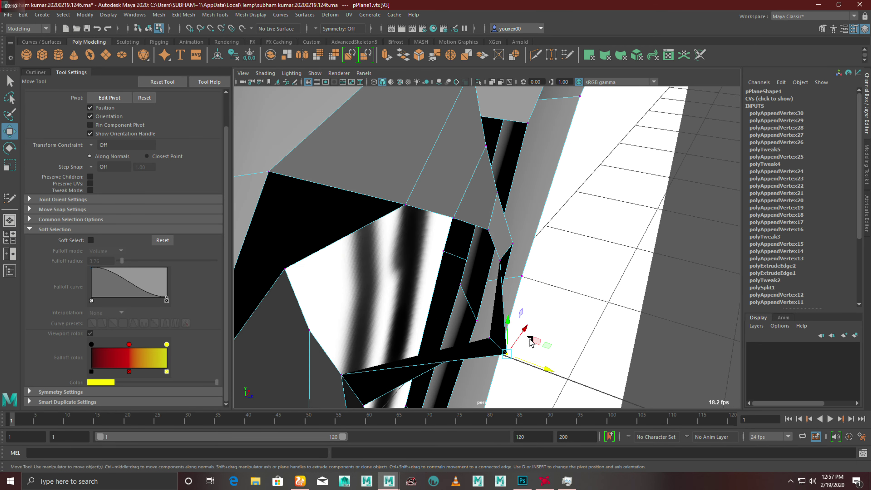
pyautogui.moveTo(548, 377)
pyautogui.mouseDown()
pyautogui.moveTo(463, 269)
pyautogui.moveTo(492, 284)
pyautogui.moveTo(443, 306)
pyautogui.moveTo(429, 261)
pyautogui.moveTo(482, 220)
pyautogui.moveTo(543, 228)
pyautogui.moveTo(463, 225)
pyautogui.moveTo(406, 245)
pyautogui.moveTo(340, 203)
pyautogui.moveTo(401, 202)
pyautogui.moveTo(404, 237)
pyautogui.moveTo(390, 247)
pyautogui.mouseUp()
pyautogui.press('space')
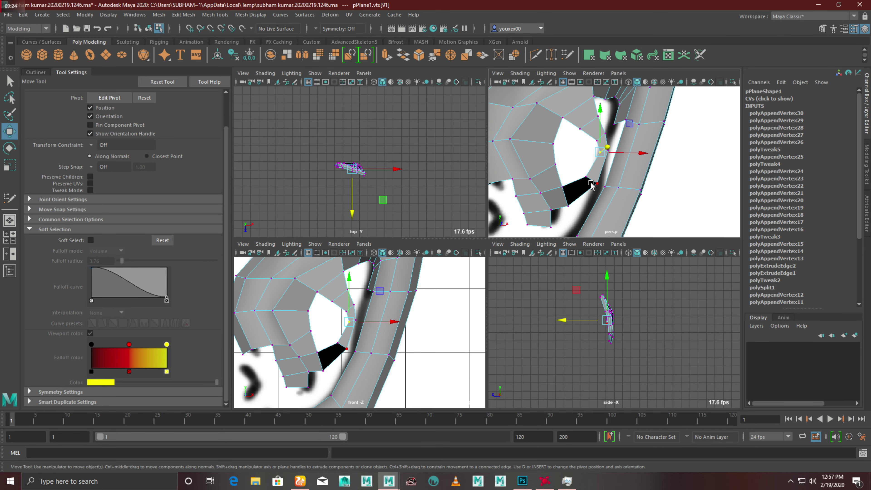
pyautogui.press('space')
pyautogui.keyDown('alt'); pyautogui.moveTo(418, 318); pyautogui.dragTo(427, 273, button='middle'); pyautogui.keyUp('alt')
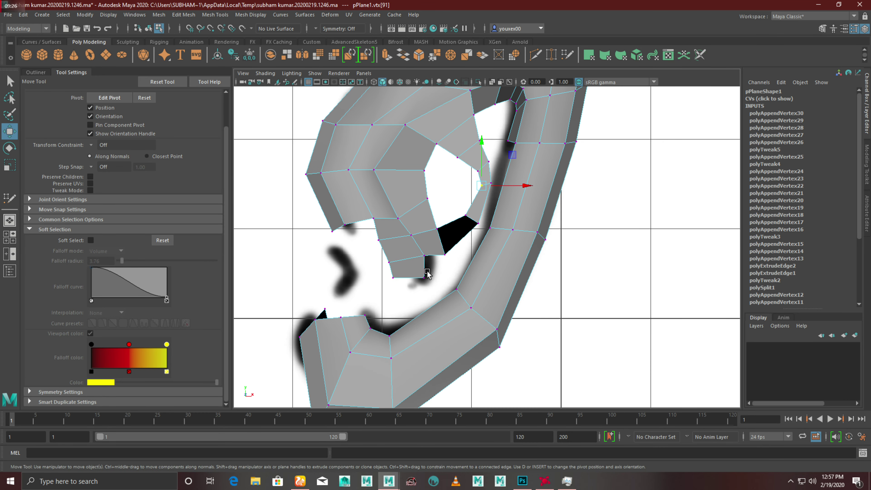
pyautogui.keyDown('alt'); pyautogui.moveTo(427, 273); pyautogui.dragTo(433, 271); pyautogui.keyUp('alt')
# Step: Delete the flipped black face beside the rim strip and return to Quad Draw
pyautogui.press('space')
pyautogui.press('space')
pyautogui.moveTo(531, 237)
pyautogui.keyDown('alt'); pyautogui.mouseDown()
pyautogui.moveTo(517, 235)
pyautogui.moveTo(561, 241)
pyautogui.moveTo(521, 350)
pyautogui.moveTo(509, 321)
pyautogui.moveTo(572, 288)
pyautogui.moveTo(392, 276)
pyautogui.moveTo(468, 266)
pyautogui.moveTo(380, 282)
pyautogui.mouseUp(); pyautogui.keyUp('alt')
pyautogui.moveTo(409, 241); pyautogui.dragTo(411, 290, button='right')
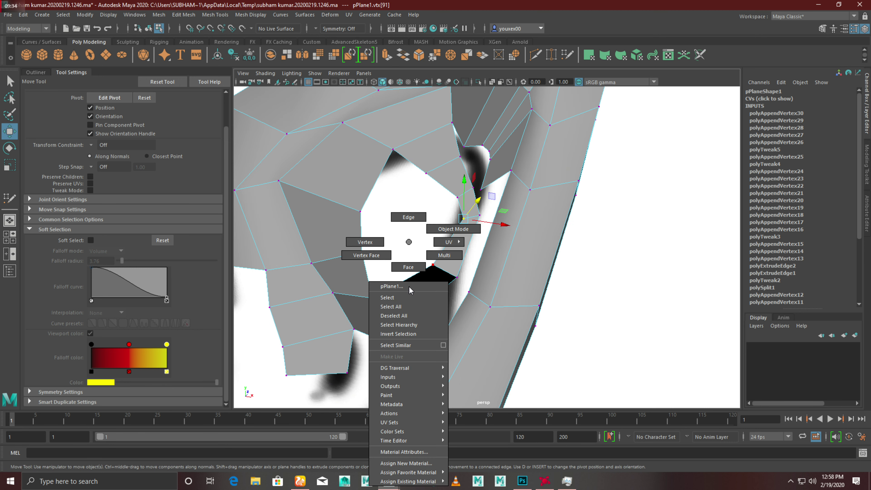
pyautogui.click(417, 297)
pyautogui.press('Delete')
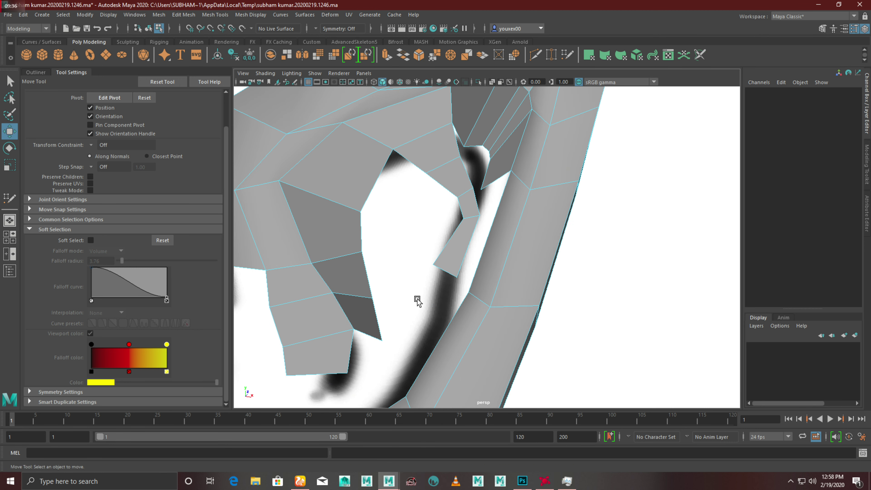
pyautogui.press('space')
pyautogui.press('space')
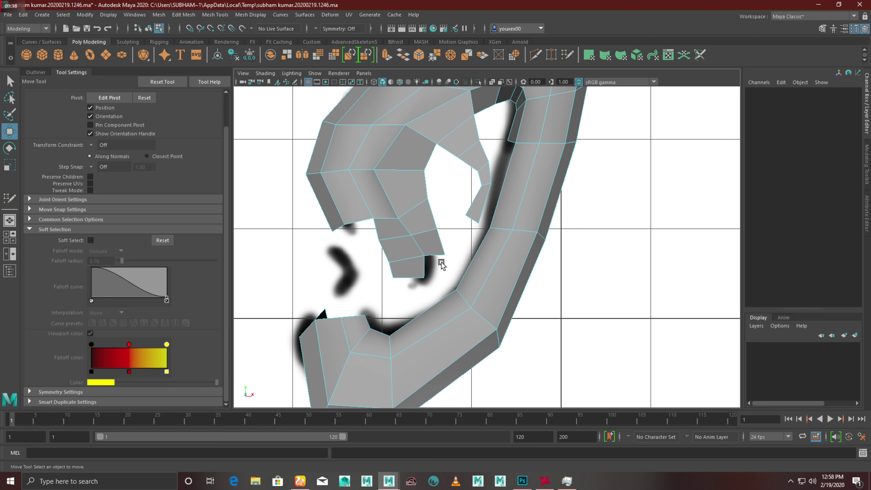
pyautogui.click(8, 199)
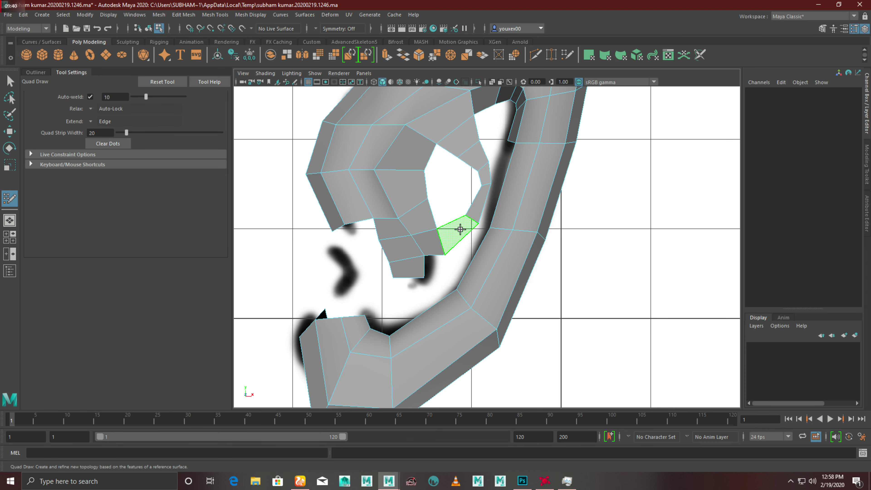
# Step: Zoom the front view onto the lower gap and try a gap quad, undoing it
pyautogui.press('space')
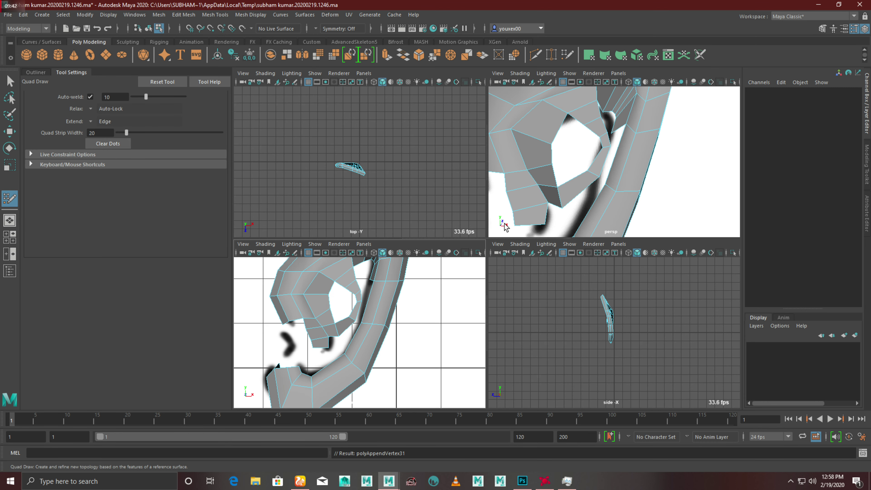
pyautogui.press('space')
pyautogui.scroll(2, 502, 253)
pyautogui.scroll(2, 502, 253)
pyautogui.scroll(2, 506, 244)
pyautogui.scroll(2, 523, 245)
pyautogui.keyDown('alt'); pyautogui.moveTo(523, 245); pyautogui.dragTo(478, 238, button='middle'); pyautogui.keyUp('alt')
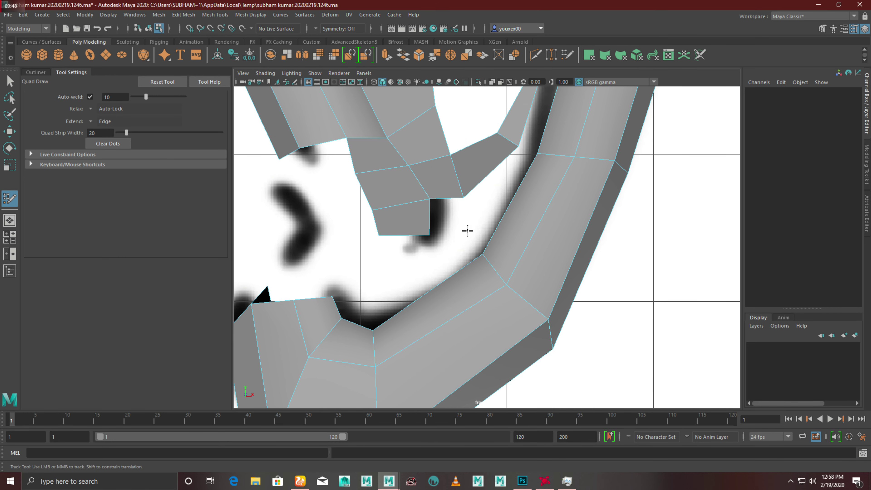
pyautogui.keyDown('shift'); pyautogui.click(487, 203); pyautogui.keyUp('shift')
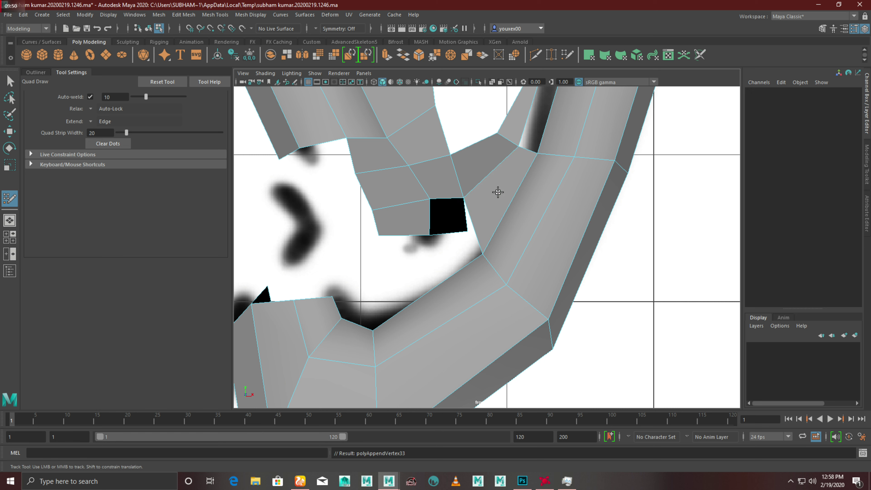
pyautogui.hotkey('ctrl', 'z')
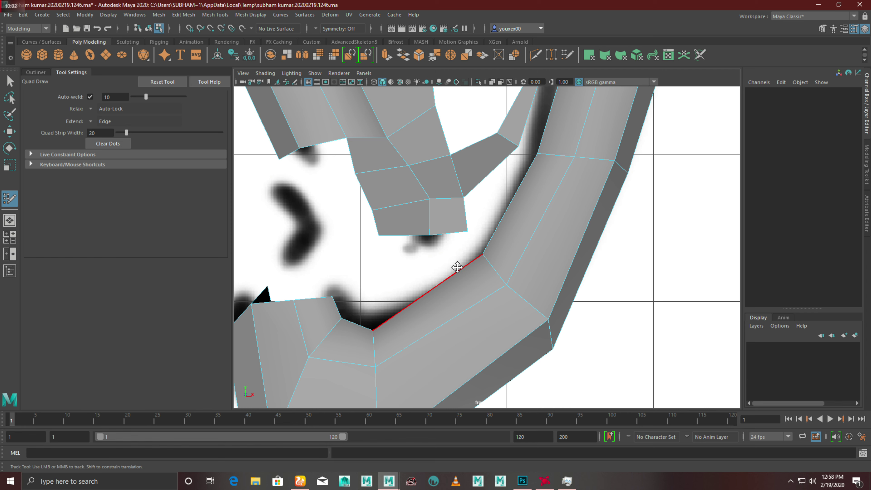
pyautogui.hotkey('ctrl', 'z')
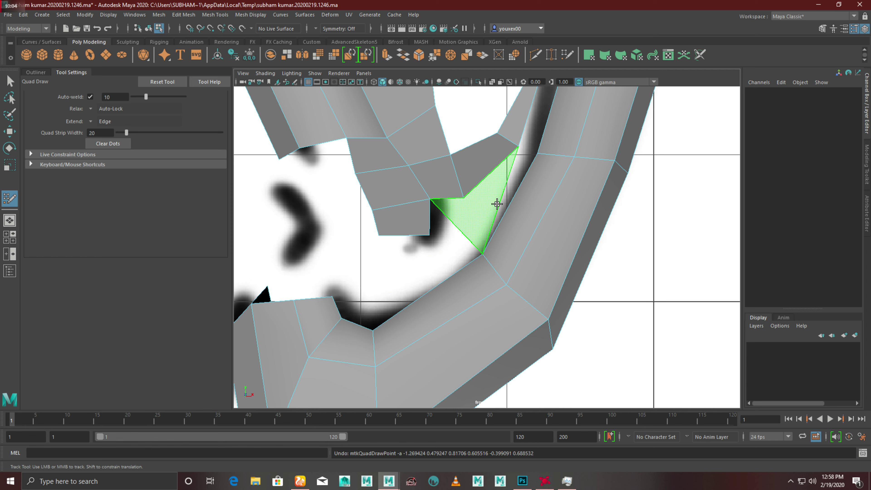
# Step: Fill the gap between patch and rim strip with quads, replacing a thin face with a larger one
pyautogui.keyDown('shift'); pyautogui.click(502, 201); pyautogui.keyUp('shift')
pyautogui.keyDown('shift'); pyautogui.click(458, 225); pyautogui.keyUp('shift')
pyautogui.keyDown('shift'); pyautogui.click(409, 278); pyautogui.keyUp('shift')
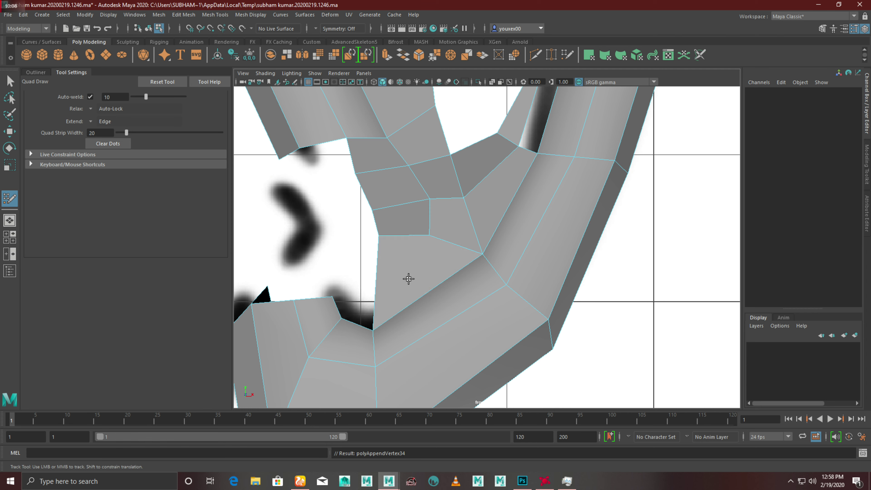
pyautogui.keyDown('shift'); pyautogui.click(360, 270); pyautogui.keyUp('shift')
pyautogui.hotkey('ctrl', 'z')
pyautogui.keyDown('shift'); pyautogui.click(366, 278); pyautogui.keyUp('shift')
# Step: Pull back to the perspective view and preview the whole ear smoothed
pyautogui.scroll(-1, 436, 284)
pyautogui.scroll(-5, 436, 284)
pyautogui.keyDown('alt'); pyautogui.moveTo(357, 282); pyautogui.dragTo(419, 276); pyautogui.keyUp('alt')
pyautogui.press('space')
pyautogui.press('space')
pyautogui.moveTo(524, 223)
pyautogui.keyDown('alt'); pyautogui.mouseDown()
pyautogui.moveTo(414, 314)
pyautogui.moveTo(415, 292)
pyautogui.moveTo(525, 284)
pyautogui.moveTo(461, 305)
pyautogui.moveTo(427, 328)
pyautogui.moveTo(405, 315)
pyautogui.moveTo(385, 317)
pyautogui.moveTo(509, 272)
pyautogui.moveTo(424, 305)
pyautogui.moveTo(509, 296)
pyautogui.moveTo(447, 312)
pyautogui.mouseUp(); pyautogui.keyUp('alt')
pyautogui.press('3')
pyautogui.press('space')
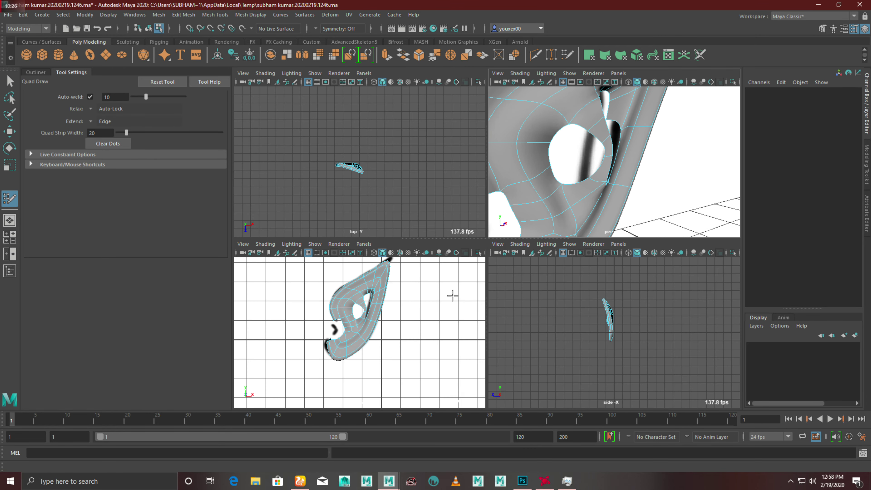
# Step: In the zoomed front view, fill the first concha hole with three new quads
pyautogui.press('space')
pyautogui.scroll(3, 408, 272)
pyautogui.scroll(2, 616, 271)
pyautogui.scroll(2, 473, 305)
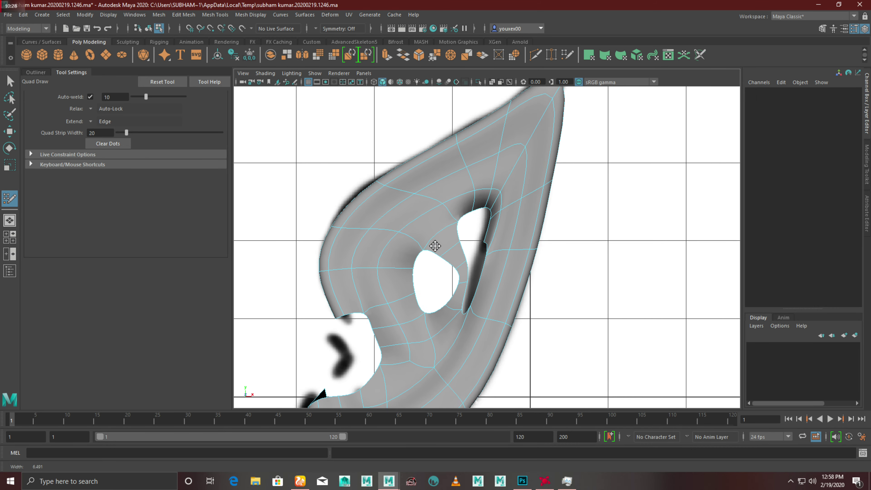
pyautogui.scroll(3, 434, 246)
pyautogui.scroll(1, 550, 211)
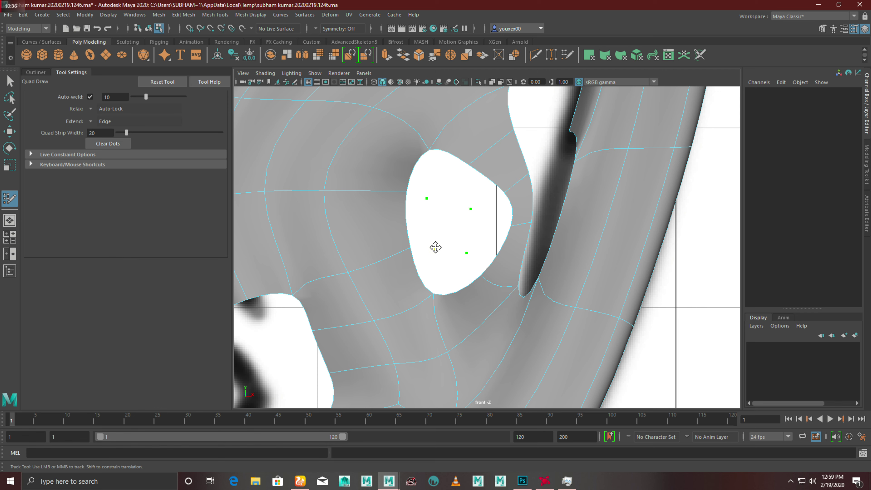
pyautogui.keyDown('shift'); pyautogui.click(449, 228); pyautogui.keyUp('shift')
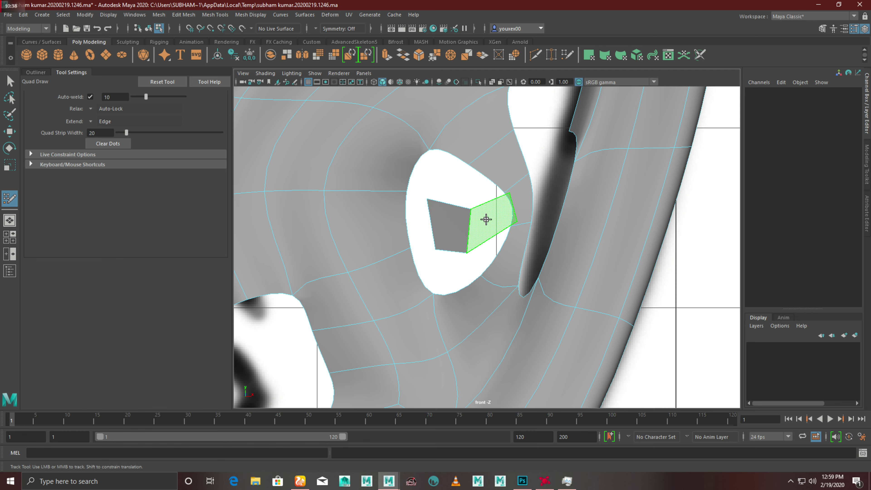
pyautogui.keyDown('shift'); pyautogui.click(477, 204); pyautogui.keyUp('shift')
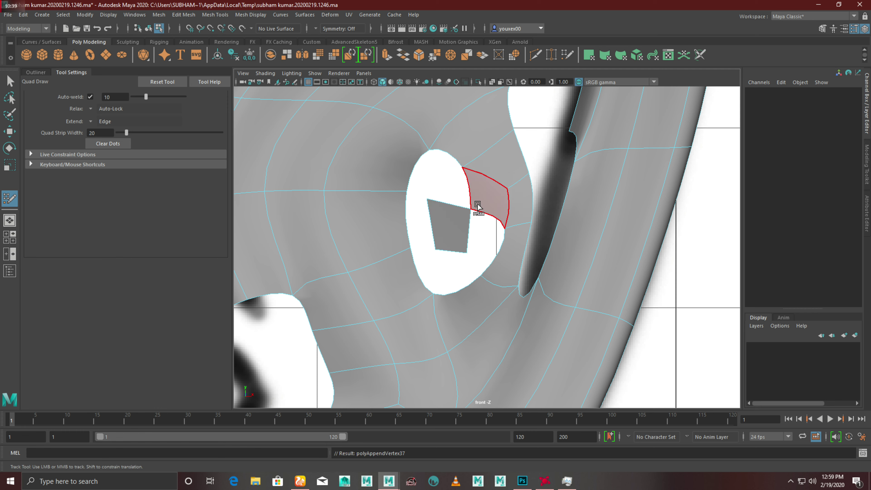
pyautogui.keyDown('shift'); pyautogui.click(483, 250); pyautogui.keyUp('shift')
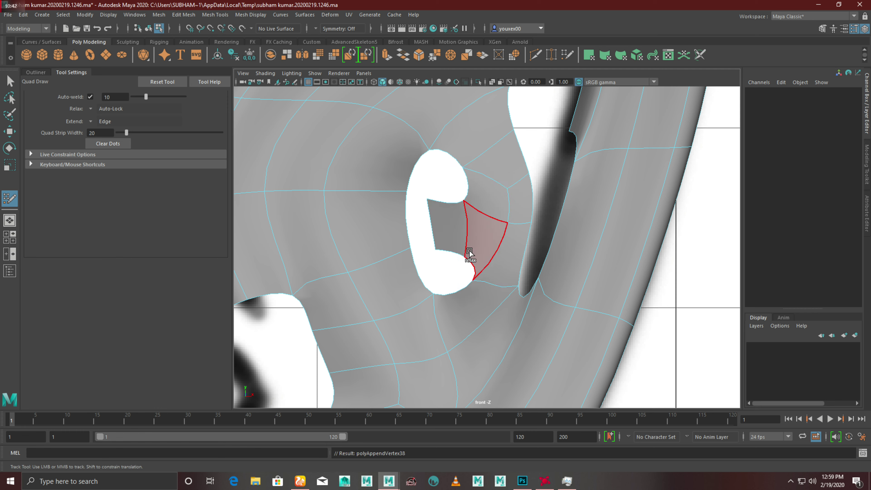
# Step: Inspect the holes in perspective, then add quads between them and close the remaining hole
pyautogui.press('space')
pyautogui.press('space')
pyautogui.moveTo(467, 247)
pyautogui.keyDown('alt'); pyautogui.mouseDown()
pyautogui.moveTo(496, 286)
pyautogui.moveTo(420, 269)
pyautogui.moveTo(410, 239)
pyautogui.mouseUp(); pyautogui.keyUp('alt')
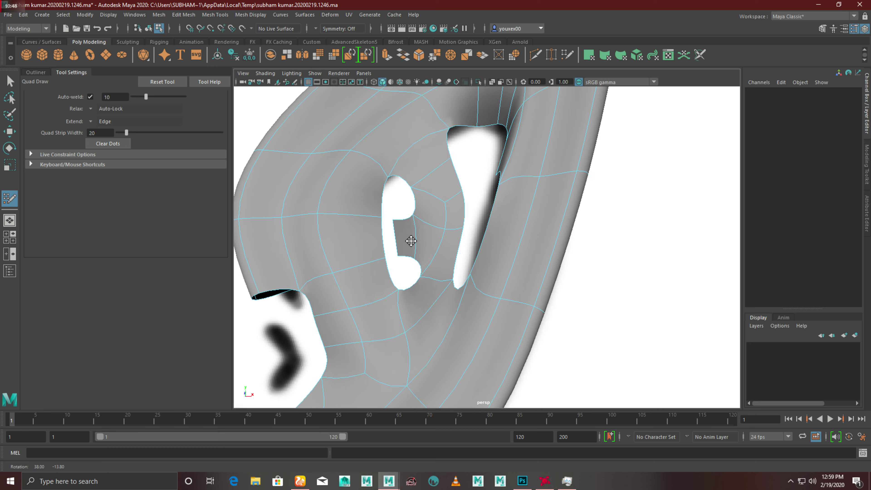
pyautogui.press('space')
pyautogui.press('space')
pyautogui.keyDown('shift'); pyautogui.click(415, 228); pyautogui.keyUp('shift')
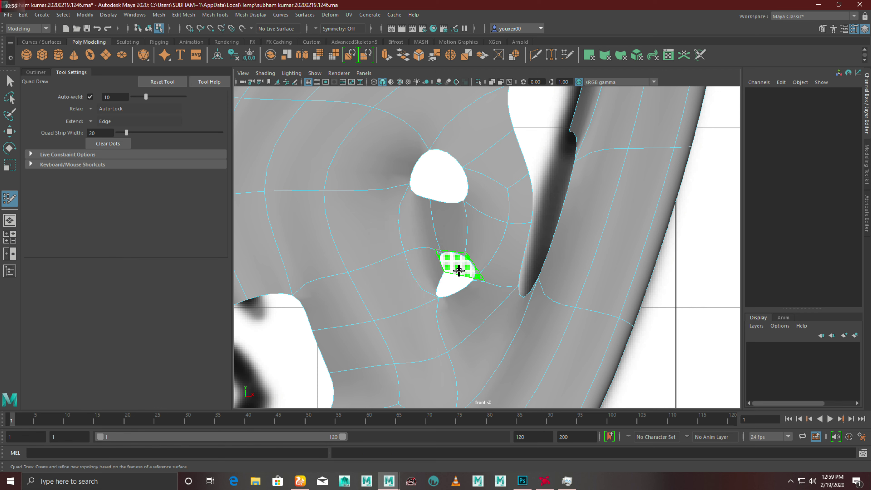
pyautogui.keyDown('shift'); pyautogui.click(437, 165); pyautogui.keyUp('shift')
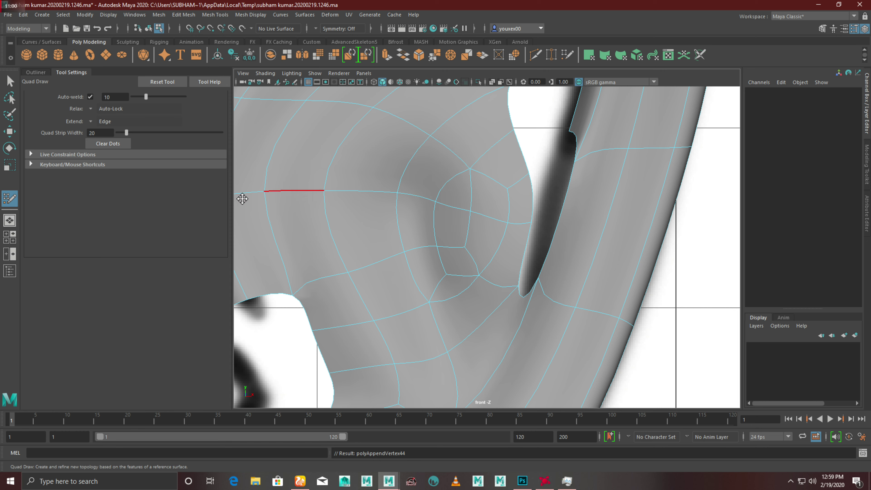
pyautogui.click(9, 131)
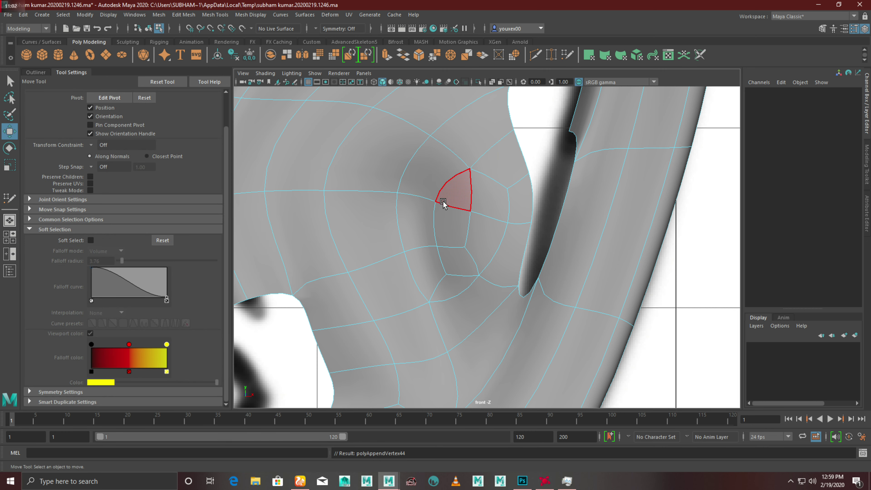
# Step: Switch to vertex mode, select tragus vertices and move them sideways
pyautogui.rightClick(444, 202)
pyautogui.click(412, 202)
pyautogui.moveTo(478, 263); pyautogui.dragTo(473, 257)
pyautogui.press('space')
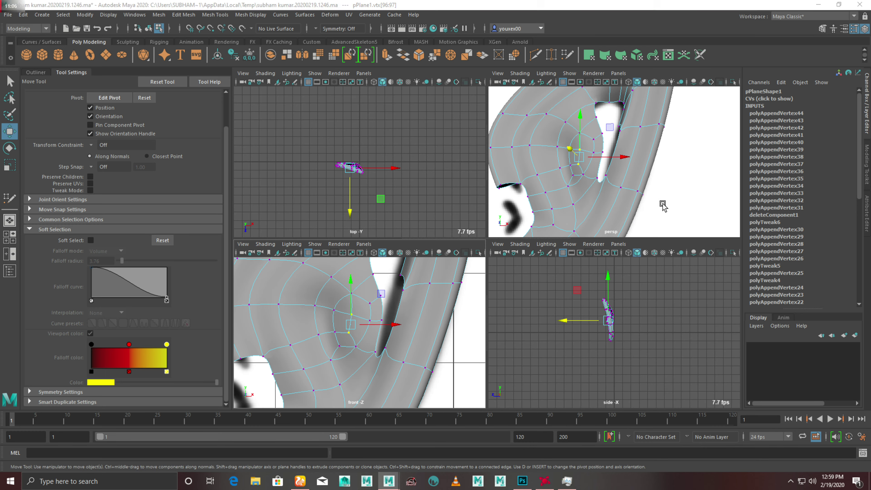
pyautogui.press('space')
pyautogui.moveTo(521, 220)
pyautogui.keyDown('alt'); pyautogui.mouseDown()
pyautogui.moveTo(477, 278)
pyautogui.moveTo(425, 281)
pyautogui.mouseUp(); pyautogui.keyUp('alt')
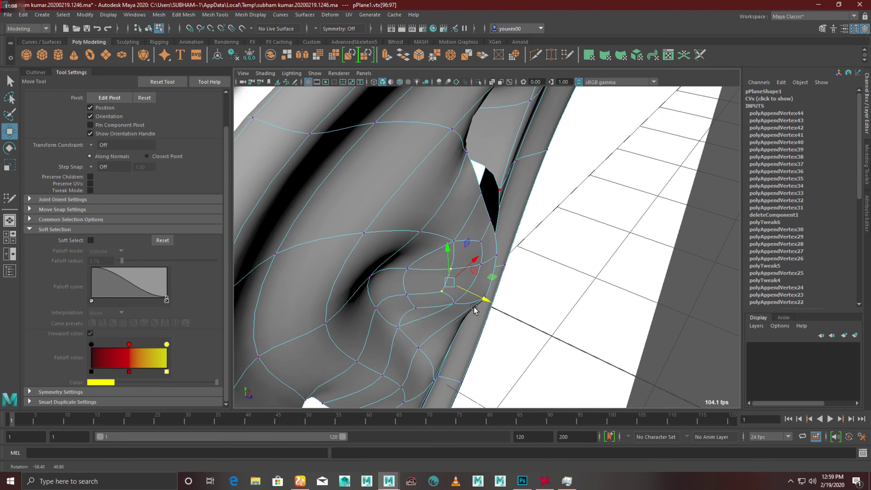
pyautogui.moveTo(440, 265)
pyautogui.keyDown('alt'); pyautogui.mouseDown()
pyautogui.moveTo(408, 251)
pyautogui.moveTo(413, 264)
pyautogui.mouseUp(); pyautogui.keyUp('alt')
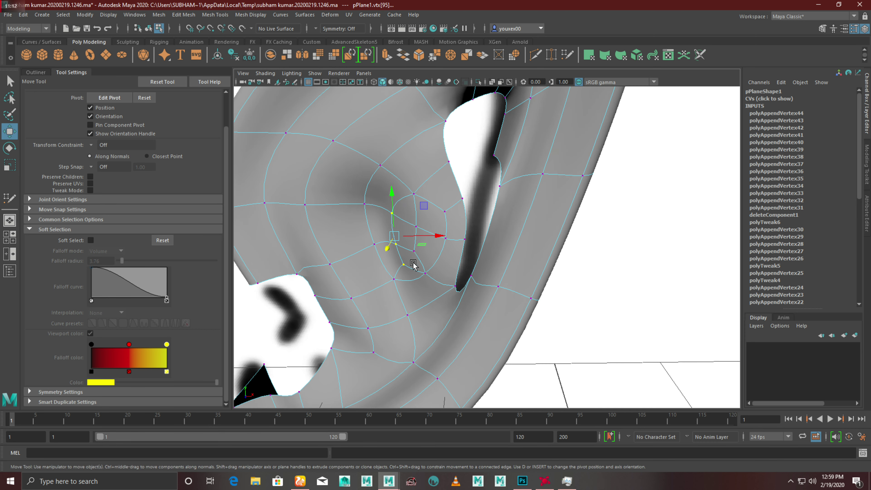
pyautogui.moveTo(435, 237)
pyautogui.mouseDown()
pyautogui.moveTo(466, 232)
pyautogui.moveTo(398, 288)
pyautogui.moveTo(459, 300)
pyautogui.moveTo(414, 263)
pyautogui.moveTo(420, 277)
pyautogui.moveTo(393, 288)
pyautogui.moveTo(412, 264)
pyautogui.moveTo(468, 249)
pyautogui.moveTo(395, 255)
pyautogui.moveTo(408, 272)
pyautogui.mouseUp()
# Step: Orbit in close and move a tragus vertex upward, then zoom into the maximised front view
pyautogui.keyDown('alt'); pyautogui.moveTo(409, 272); pyautogui.dragTo(468, 266, button='right'); pyautogui.keyUp('alt')
pyautogui.moveTo(468, 268)
pyautogui.keyDown('alt'); pyautogui.mouseDown()
pyautogui.moveTo(467, 249)
pyautogui.moveTo(415, 182)
pyautogui.mouseUp(); pyautogui.keyUp('alt')
pyautogui.moveTo(462, 263)
pyautogui.keyDown('alt'); pyautogui.mouseDown()
pyautogui.moveTo(486, 295)
pyautogui.moveTo(456, 204)
pyautogui.mouseUp(); pyautogui.keyUp('alt')
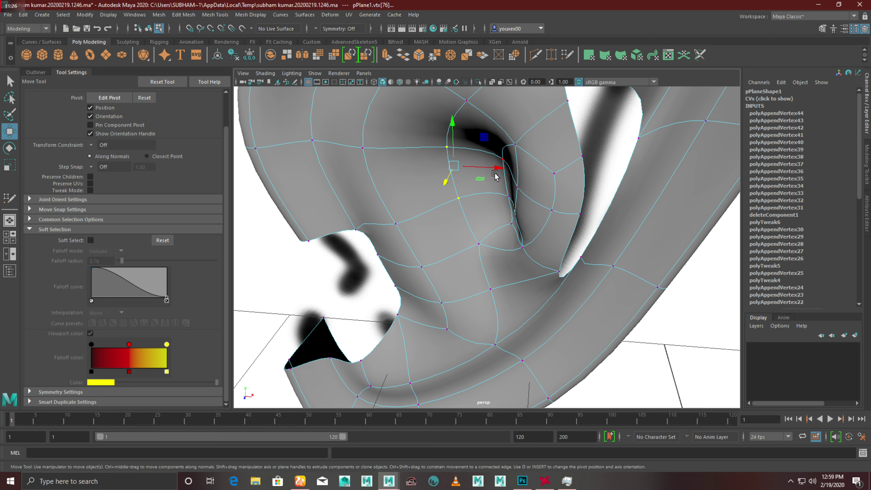
pyautogui.keyDown('alt'); pyautogui.moveTo(449, 168); pyautogui.dragTo(457, 152); pyautogui.keyUp('alt')
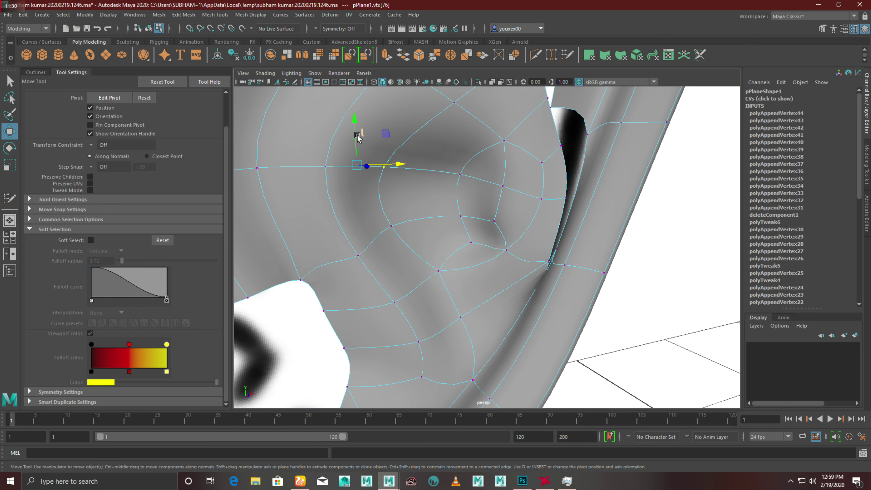
pyautogui.moveTo(360, 116); pyautogui.dragTo(356, 120)
pyautogui.scroll(-5, 579, 237)
pyautogui.moveTo(580, 238)
pyautogui.keyDown('alt'); pyautogui.mouseDown()
pyautogui.moveTo(445, 203)
pyautogui.moveTo(504, 251)
pyautogui.moveTo(402, 247)
pyautogui.moveTo(397, 220)
pyautogui.moveTo(418, 253)
pyautogui.moveTo(457, 282)
pyautogui.moveTo(403, 290)
pyautogui.moveTo(447, 272)
pyautogui.moveTo(461, 247)
pyautogui.moveTo(424, 253)
pyautogui.moveTo(435, 272)
pyautogui.moveTo(469, 284)
pyautogui.moveTo(427, 272)
pyautogui.moveTo(442, 289)
pyautogui.mouseUp(); pyautogui.keyUp('alt')
pyautogui.scroll(3, 403, 290)
pyautogui.press('space')
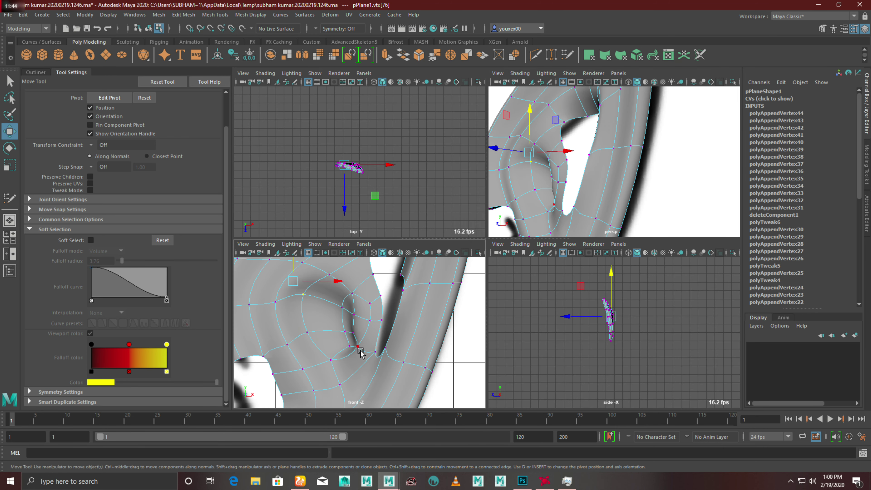
pyautogui.press('space')
pyautogui.scroll(3, 418, 296)
pyautogui.scroll(3, 414, 330)
pyautogui.scroll(1, 432, 308)
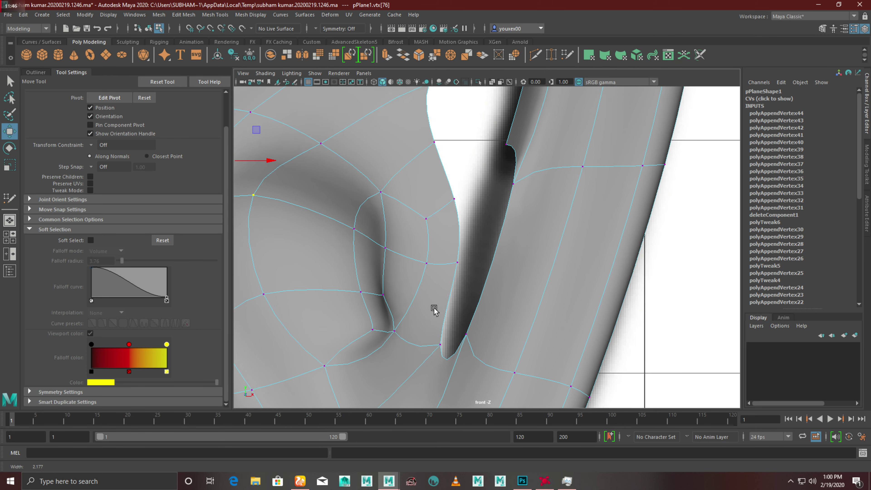
pyautogui.scroll(1, 481, 293)
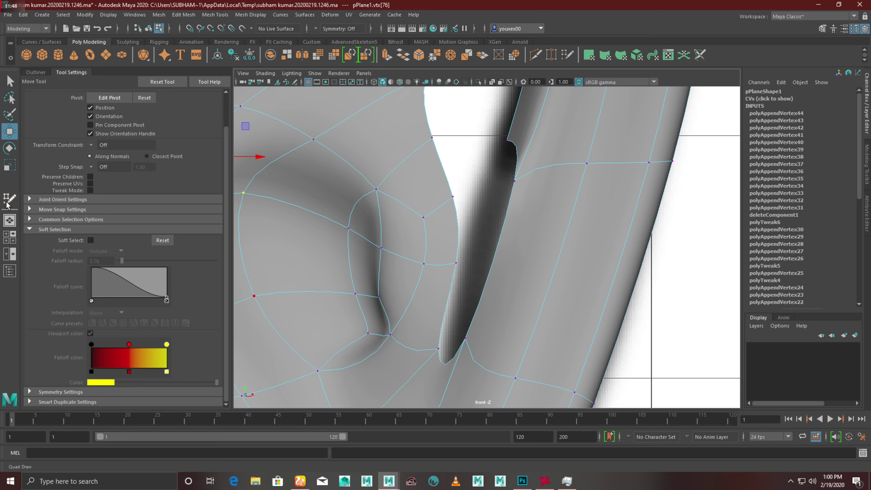
# Step: With Quad Draw, fill the left side and top of the tragus gap and relax nearby vertices
pyautogui.click(8, 203)
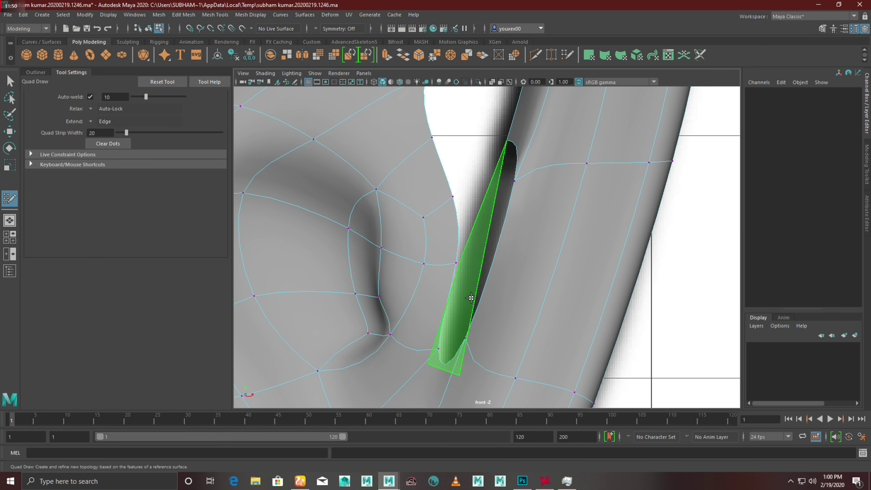
pyautogui.keyDown('shift'); pyautogui.click(460, 274); pyautogui.keyUp('shift')
pyautogui.keyDown('alt'); pyautogui.moveTo(447, 261); pyautogui.dragTo(494, 276, button='middle'); pyautogui.keyUp('alt')
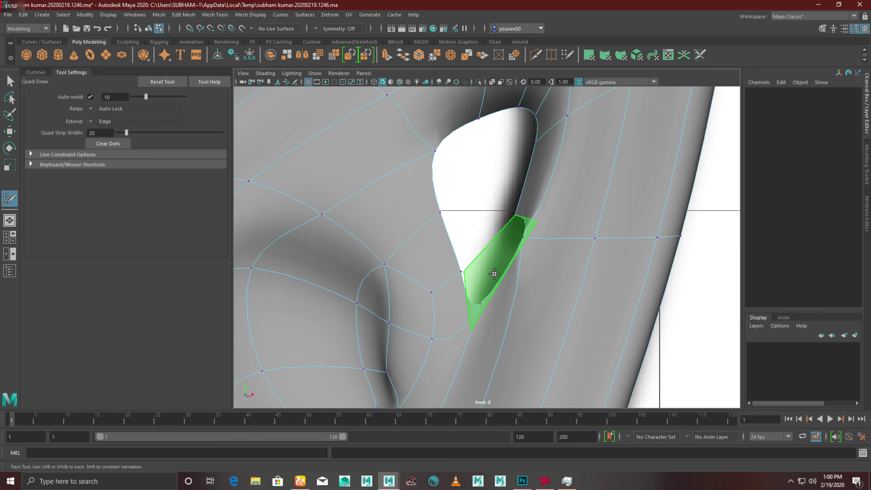
pyautogui.keyDown('alt'); pyautogui.moveTo(389, 271); pyautogui.dragTo(479, 194); pyautogui.keyUp('alt')
pyautogui.moveTo(447, 189)
pyautogui.keyDown('alt'); pyautogui.mouseDown(button='middle')
pyautogui.moveTo(419, 238)
pyautogui.moveTo(429, 229)
pyautogui.mouseUp(button='middle'); pyautogui.keyUp('alt')
pyautogui.click(441, 220)
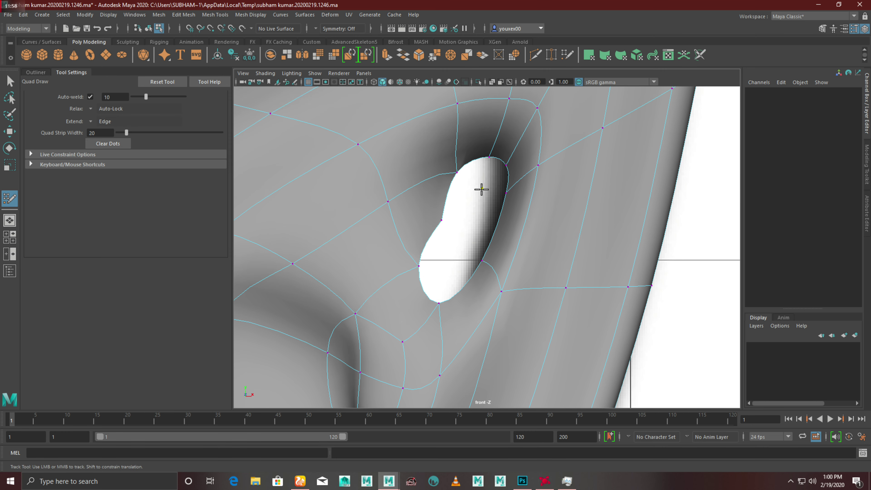
pyautogui.keyDown('shift'); pyautogui.click(483, 174); pyautogui.keyUp('shift')
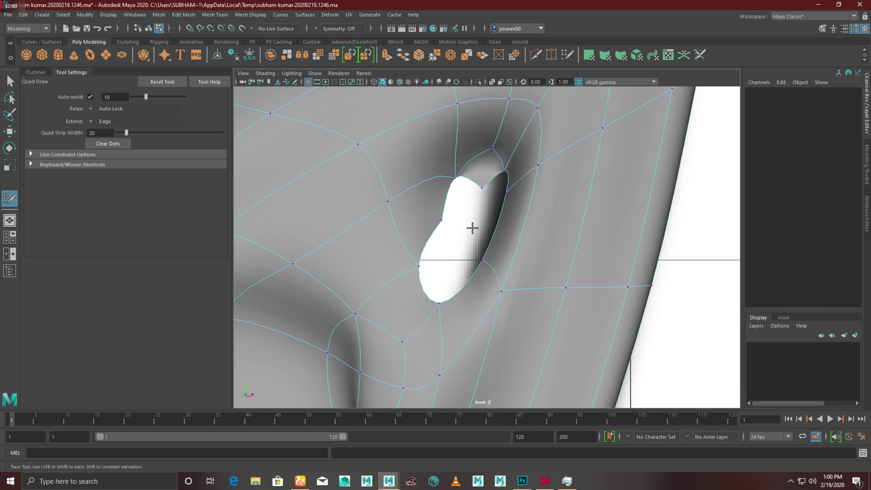
pyautogui.keyDown('shift'); pyautogui.moveTo(472, 226); pyautogui.dragTo(463, 204); pyautogui.keyUp('shift')
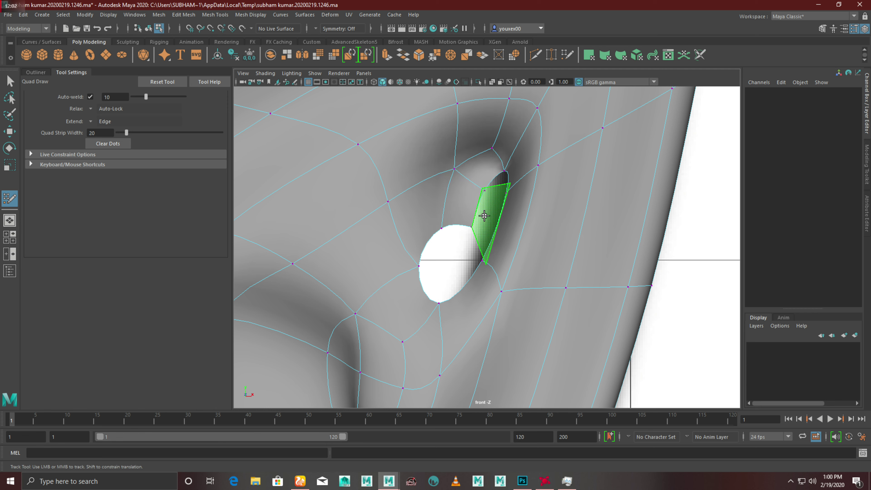
# Step: Add faces in the narrow slot, undoing bad ones, until the gap closes, then orbit in perspective
pyautogui.keyDown('shift'); pyautogui.click(484, 205); pyautogui.keyUp('shift')
pyautogui.hotkey('ctrl', 'z')
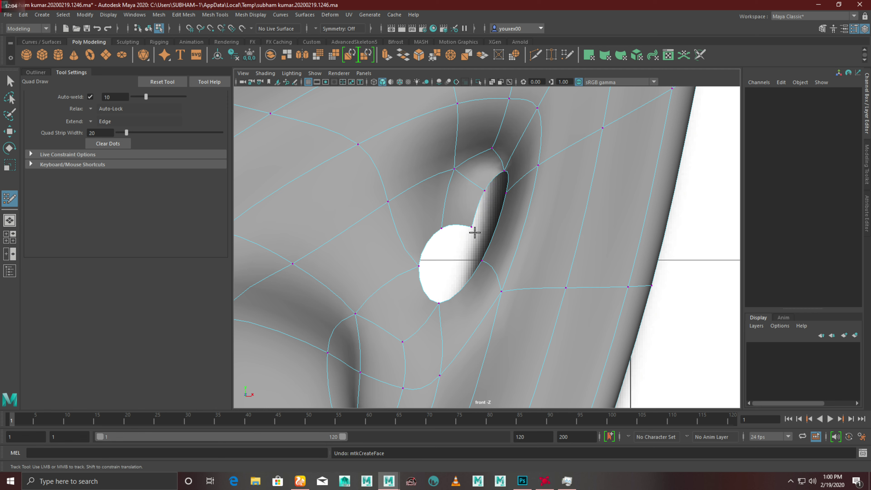
pyautogui.keyDown('shift'); pyautogui.click(445, 261); pyautogui.keyUp('shift')
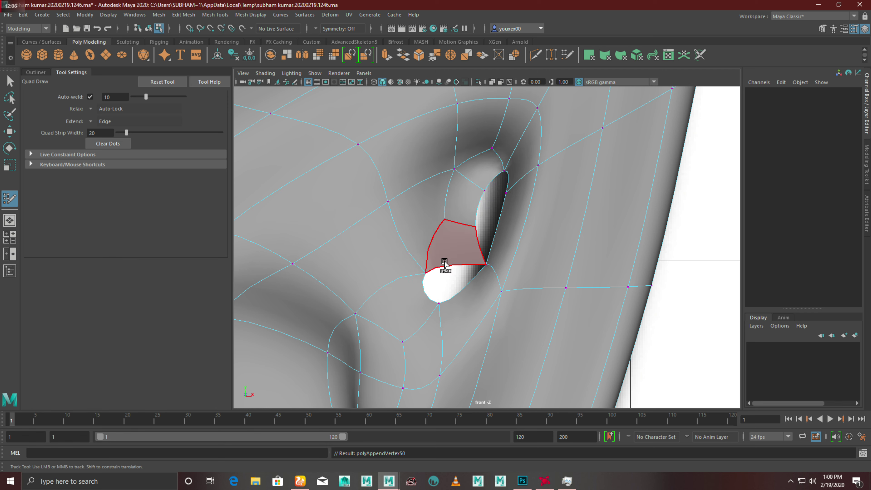
pyautogui.keyDown('shift'); pyautogui.click(491, 212); pyautogui.keyUp('shift')
pyautogui.hotkey('ctrl', 'z')
pyautogui.hotkey('ctrl', 'z')
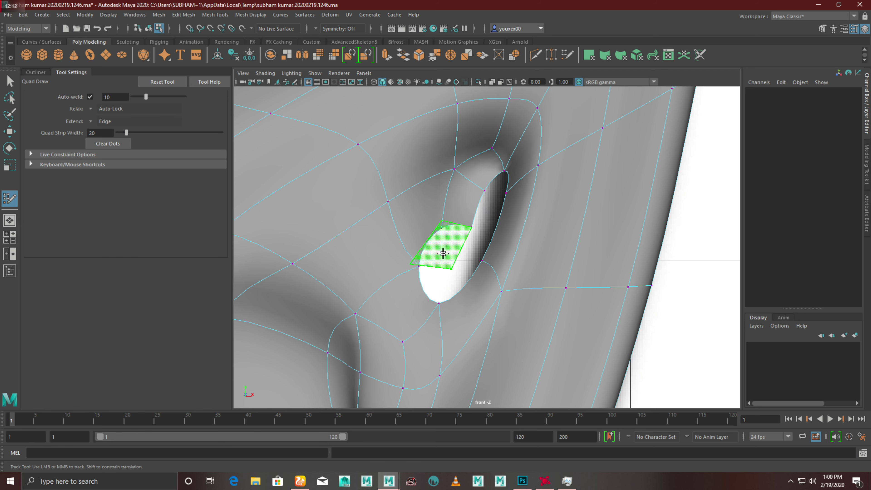
pyautogui.keyDown('shift'); pyautogui.click(443, 254); pyautogui.keyUp('shift')
pyautogui.keyDown('shift'); pyautogui.click(457, 275); pyautogui.keyUp('shift')
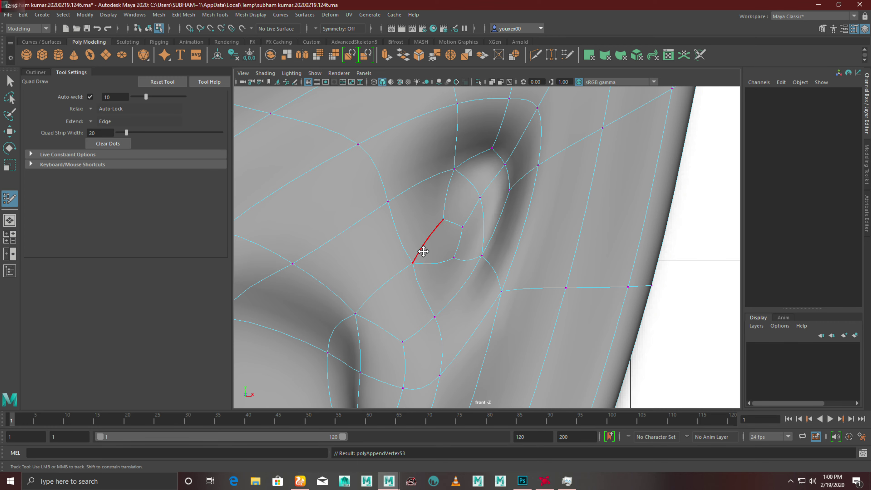
pyautogui.press('space')
pyautogui.press('space')
pyautogui.moveTo(583, 197)
pyautogui.keyDown('alt'); pyautogui.mouseDown()
pyautogui.moveTo(419, 214)
pyautogui.moveTo(491, 251)
pyautogui.moveTo(394, 282)
pyautogui.moveTo(359, 268)
pyautogui.moveTo(439, 235)
pyautogui.moveTo(535, 232)
pyautogui.moveTo(444, 241)
pyautogui.moveTo(416, 282)
pyautogui.moveTo(359, 247)
pyautogui.mouseUp(); pyautogui.keyUp('alt')
# Step: With the Move tool, reposition a vertex along the tragus rim
pyautogui.click(10, 130)
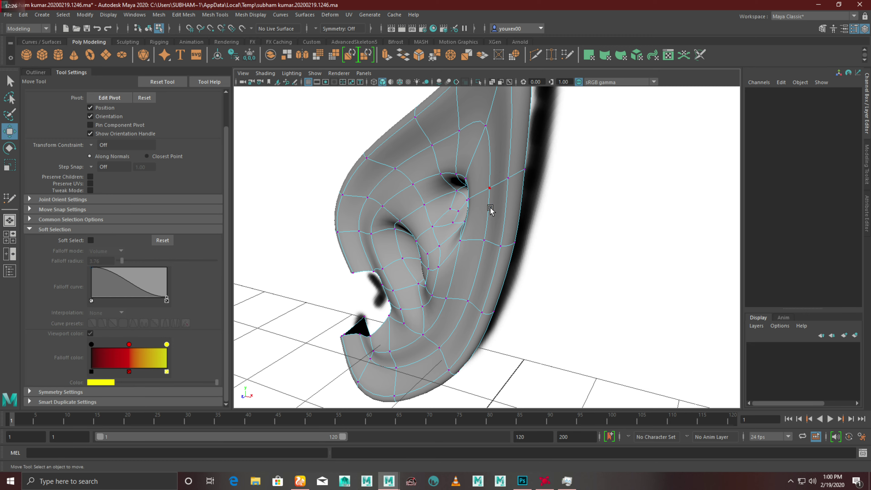
pyautogui.keyDown('alt'); pyautogui.moveTo(449, 229); pyautogui.dragTo(545, 261, button='right'); pyautogui.keyUp('alt')
pyautogui.scroll(3, 532, 273)
pyautogui.moveTo(533, 272)
pyautogui.keyDown('alt'); pyautogui.mouseDown()
pyautogui.moveTo(517, 268)
pyautogui.moveTo(458, 290)
pyautogui.mouseUp(); pyautogui.keyUp('alt')
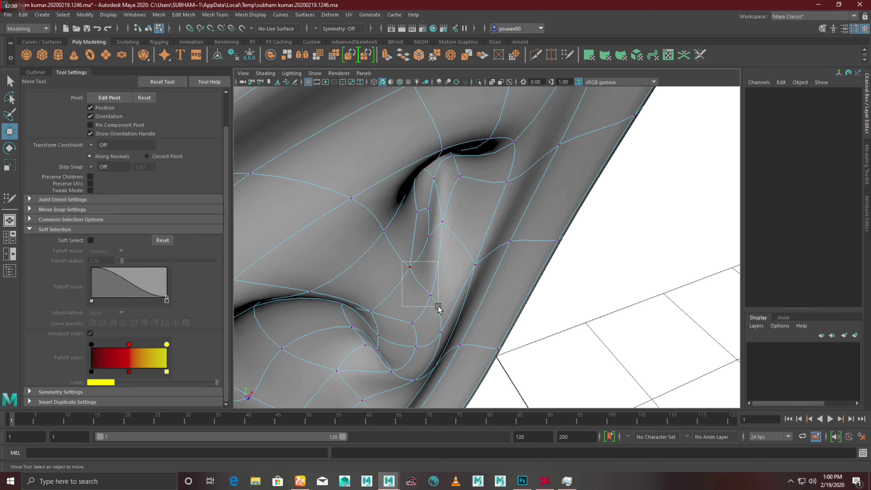
pyautogui.moveTo(402, 261)
pyautogui.mouseDown()
pyautogui.moveTo(439, 306)
pyautogui.moveTo(498, 331)
pyautogui.moveTo(564, 308)
pyautogui.moveTo(549, 292)
pyautogui.mouseUp()
pyautogui.keyDown('alt'); pyautogui.moveTo(548, 292); pyautogui.dragTo(564, 323, button='right'); pyautogui.keyUp('alt')
pyautogui.scroll(2, 502, 219)
pyautogui.moveTo(501, 219)
pyautogui.keyDown('alt'); pyautogui.mouseDown()
pyautogui.moveTo(476, 252)
pyautogui.moveTo(444, 191)
pyautogui.moveTo(474, 224)
pyautogui.moveTo(534, 238)
pyautogui.moveTo(412, 244)
pyautogui.moveTo(511, 137)
pyautogui.moveTo(541, 227)
pyautogui.moveTo(498, 235)
pyautogui.moveTo(472, 263)
pyautogui.moveTo(449, 245)
pyautogui.mouseUp(); pyautogui.keyUp('alt')
# Step: Switch to edge mode, select a rim edge and move it outward along X
pyautogui.rightClick(349, 225)
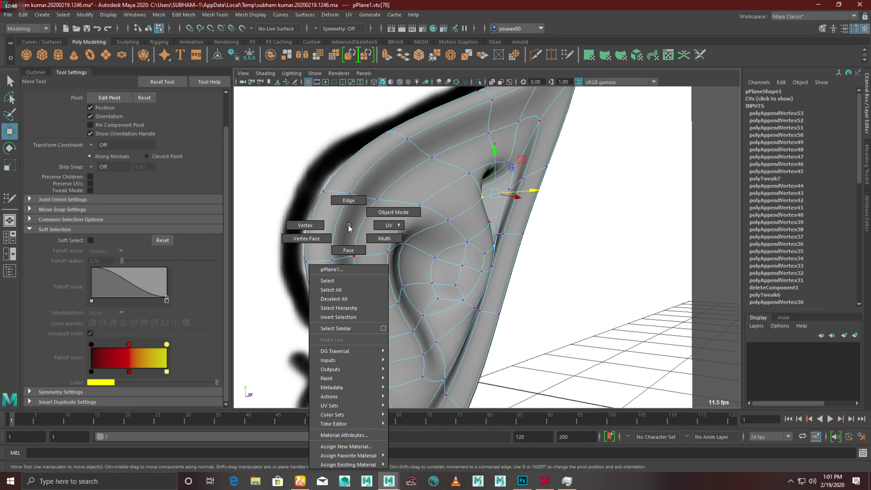
pyautogui.click(340, 205)
pyautogui.click(340, 227)
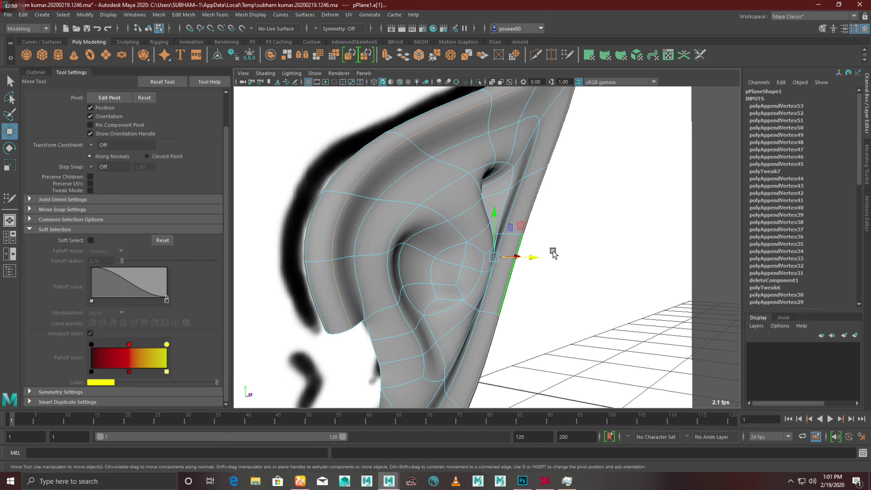
pyautogui.keyDown('alt'); pyautogui.moveTo(497, 282); pyautogui.dragTo(491, 324); pyautogui.keyUp('alt')
pyautogui.moveTo(577, 307)
pyautogui.mouseDown()
pyautogui.moveTo(597, 310)
pyautogui.moveTo(553, 302)
pyautogui.moveTo(485, 321)
pyautogui.moveTo(472, 302)
pyautogui.mouseUp()
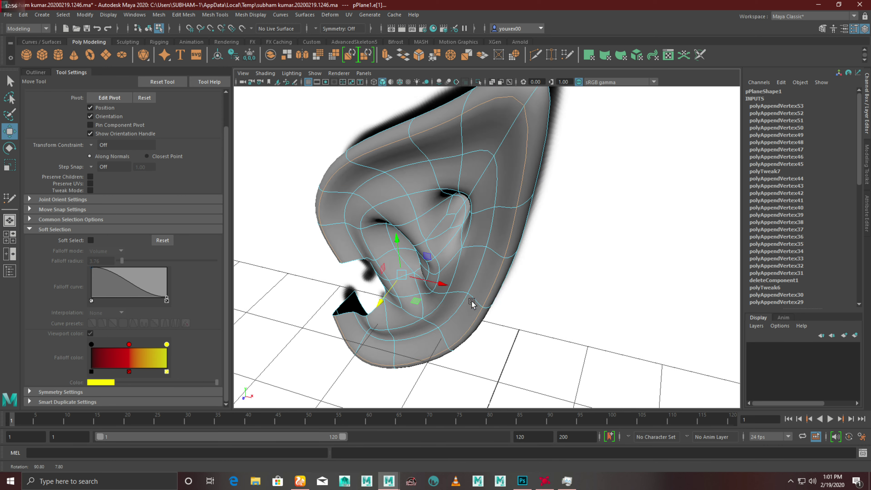
pyautogui.scroll(3, 467, 277)
pyautogui.scroll(4, 540, 258)
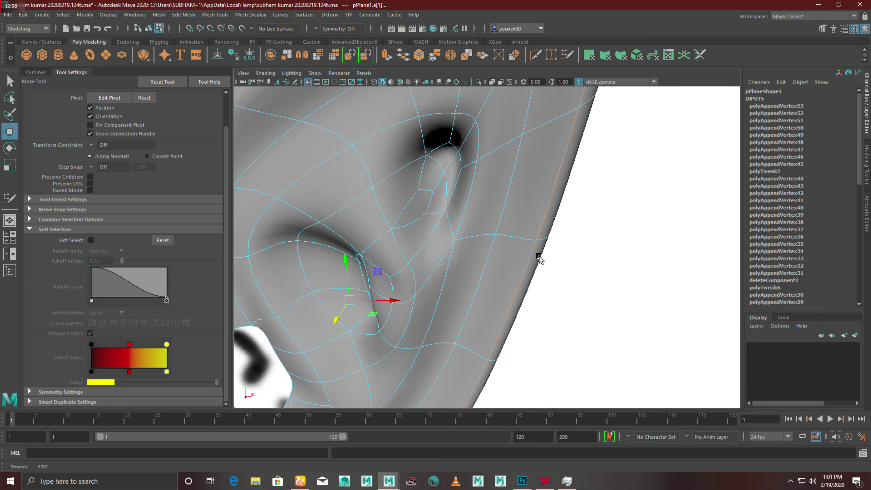
pyautogui.scroll(3, 499, 293)
pyautogui.moveTo(499, 293)
pyautogui.keyDown('alt'); pyautogui.mouseDown()
pyautogui.moveTo(472, 291)
pyautogui.moveTo(470, 264)
pyautogui.moveTo(484, 256)
pyautogui.moveTo(461, 263)
pyautogui.moveTo(448, 279)
pyautogui.moveTo(397, 284)
pyautogui.moveTo(463, 268)
pyautogui.moveTo(440, 257)
pyautogui.moveTo(427, 295)
pyautogui.moveTo(525, 243)
pyautogui.moveTo(482, 249)
pyautogui.moveTo(500, 240)
pyautogui.moveTo(490, 214)
pyautogui.moveTo(500, 245)
pyautogui.moveTo(473, 259)
pyautogui.moveTo(466, 306)
pyautogui.moveTo(420, 305)
pyautogui.moveTo(467, 307)
pyautogui.moveTo(468, 297)
pyautogui.mouseUp(); pyautogui.keyUp('alt')
# Step: Select three outer rim vertices and move them up and to the right
pyautogui.rightClick(621, 174)
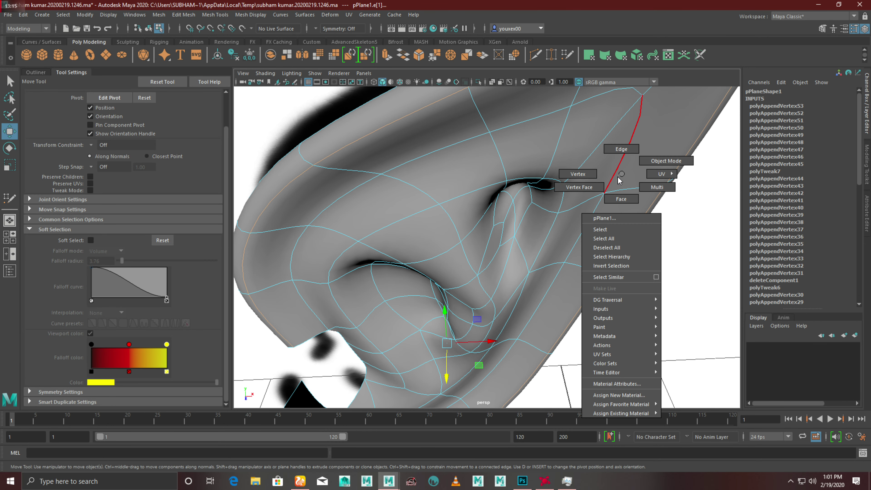
pyautogui.click(578, 174)
pyautogui.click(609, 194)
pyautogui.keyDown('alt'); pyautogui.moveTo(608, 195); pyautogui.dragTo(598, 195); pyautogui.keyUp('alt')
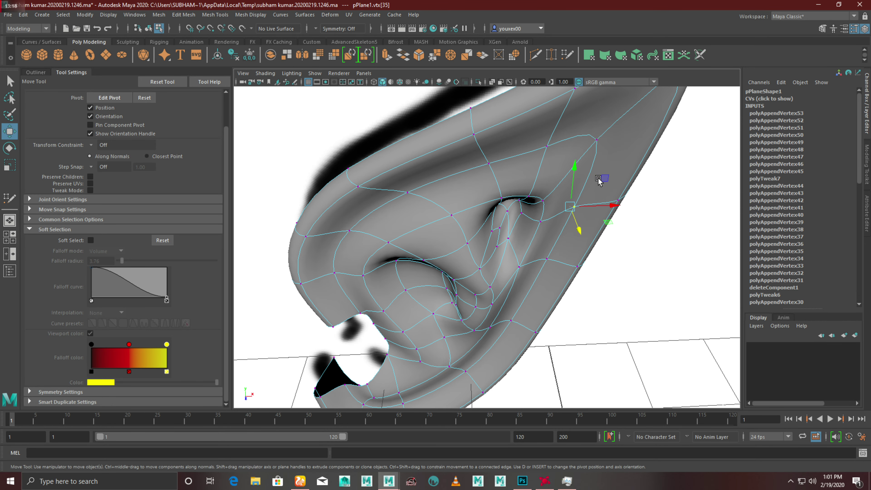
pyautogui.keyDown('shift'); pyautogui.click(549, 267); pyautogui.keyUp('shift')
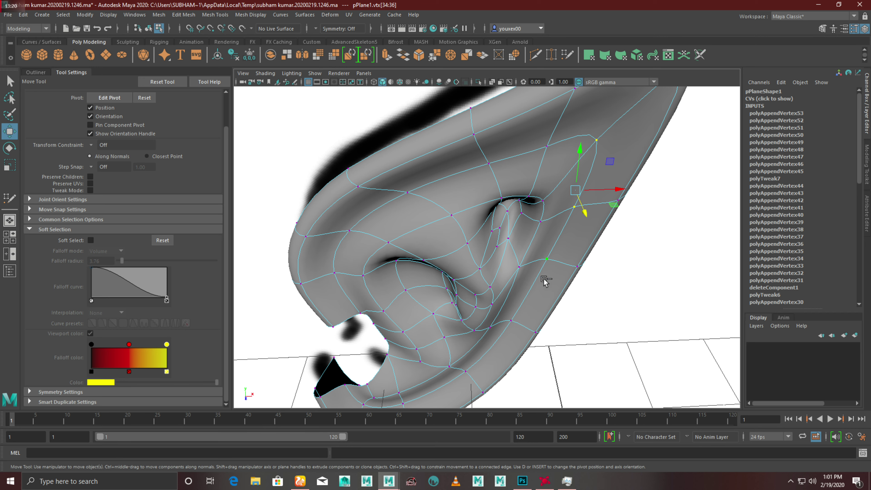
pyautogui.keyDown('shift'); pyautogui.click(524, 322); pyautogui.keyUp('shift')
pyautogui.moveTo(477, 376)
pyautogui.keyDown('alt'); pyautogui.mouseDown()
pyautogui.moveTo(472, 364)
pyautogui.moveTo(437, 347)
pyautogui.mouseUp(); pyautogui.keyUp('alt')
pyautogui.moveTo(434, 316)
pyautogui.mouseDown()
pyautogui.moveTo(451, 308)
pyautogui.moveTo(500, 355)
pyautogui.moveTo(547, 288)
pyautogui.moveTo(566, 290)
pyautogui.moveTo(574, 306)
pyautogui.moveTo(545, 326)
pyautogui.moveTo(486, 321)
pyautogui.moveTo(458, 380)
pyautogui.moveTo(428, 360)
pyautogui.moveTo(449, 354)
pyautogui.moveTo(480, 364)
pyautogui.moveTo(486, 381)
pyautogui.moveTo(445, 275)
pyautogui.moveTo(513, 358)
pyautogui.mouseUp()
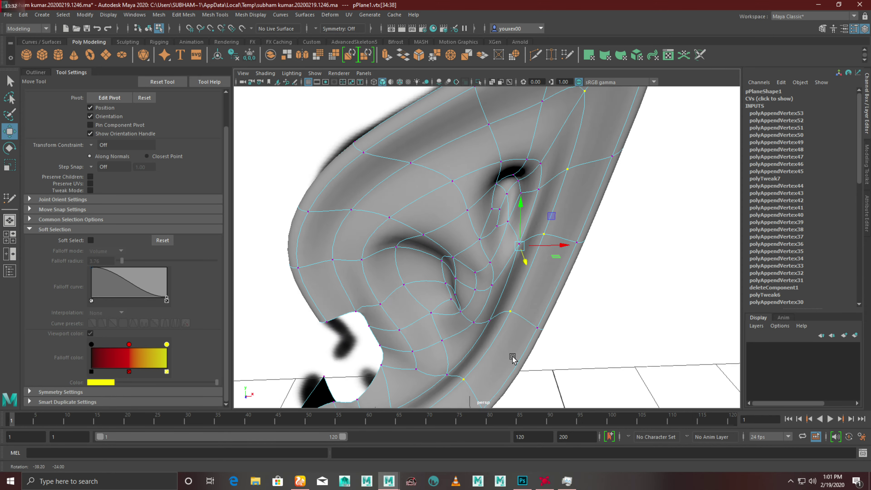
# Step: Move two concha vertices individually, pushing each along its depth axis
pyautogui.scroll(3, 504, 342)
pyautogui.scroll(3, 463, 273)
pyautogui.moveTo(463, 273)
pyautogui.keyDown('alt'); pyautogui.mouseDown()
pyautogui.moveTo(501, 328)
pyautogui.moveTo(568, 327)
pyautogui.moveTo(519, 346)
pyautogui.moveTo(510, 280)
pyautogui.mouseUp(); pyautogui.keyUp('alt')
pyautogui.click(511, 281)
pyautogui.moveTo(501, 331)
pyautogui.keyDown('alt'); pyautogui.mouseDown()
pyautogui.moveTo(567, 328)
pyautogui.moveTo(558, 317)
pyautogui.moveTo(509, 335)
pyautogui.moveTo(506, 297)
pyautogui.moveTo(447, 282)
pyautogui.moveTo(496, 272)
pyautogui.moveTo(472, 271)
pyautogui.mouseUp(); pyautogui.keyUp('alt')
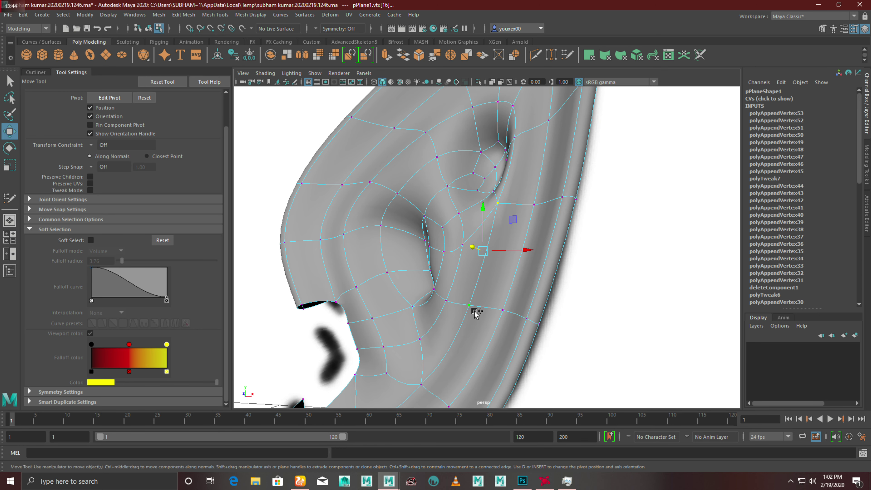
pyautogui.keyDown('alt'); pyautogui.moveTo(459, 365); pyautogui.dragTo(494, 304); pyautogui.keyUp('alt')
pyautogui.moveTo(509, 280); pyautogui.dragTo(530, 288, button='middle')
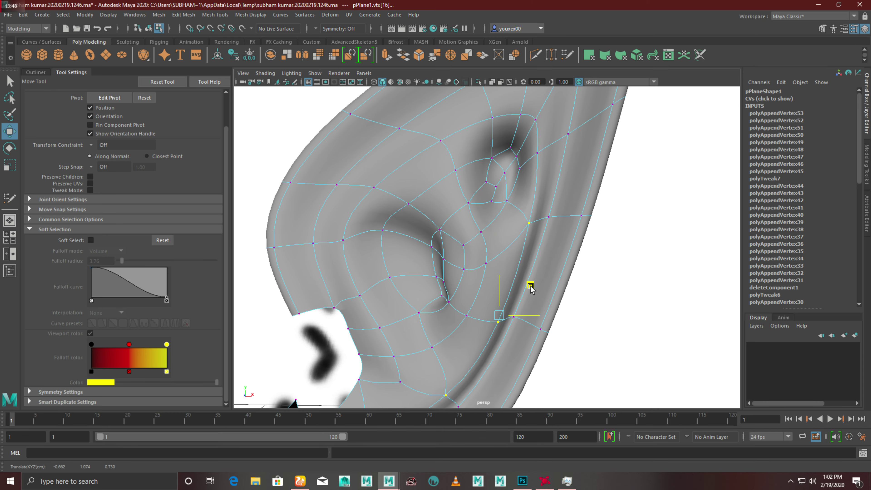
pyautogui.moveTo(530, 288)
pyautogui.keyDown('alt'); pyautogui.mouseDown()
pyautogui.moveTo(529, 263)
pyautogui.moveTo(419, 253)
pyautogui.mouseUp(); pyautogui.keyUp('alt')
pyautogui.moveTo(419, 252)
pyautogui.keyDown('alt'); pyautogui.mouseDown(button='right')
pyautogui.moveTo(447, 272)
pyautogui.moveTo(534, 379)
pyautogui.mouseUp(button='right'); pyautogui.keyUp('alt')
pyautogui.click(403, 330)
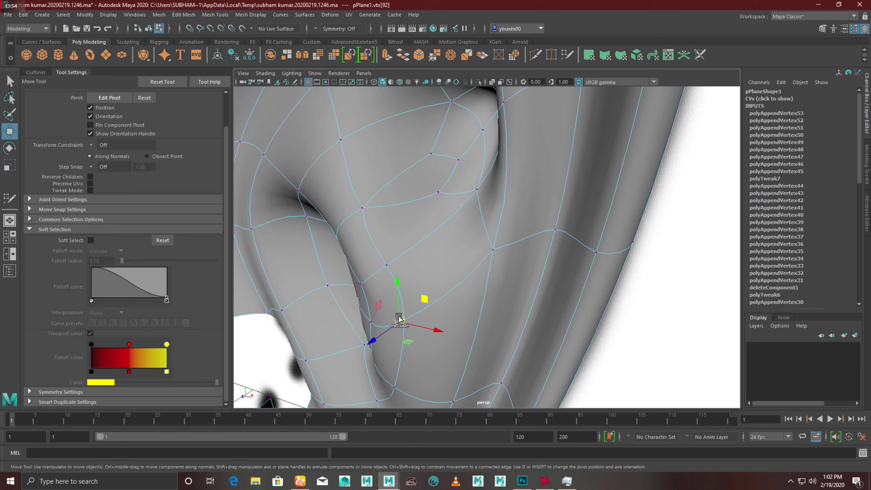
pyautogui.moveTo(436, 340)
pyautogui.keyDown('alt'); pyautogui.mouseDown()
pyautogui.moveTo(451, 313)
pyautogui.moveTo(409, 342)
pyautogui.moveTo(453, 325)
pyautogui.moveTo(408, 340)
pyautogui.mouseUp(); pyautogui.keyUp('alt')
pyautogui.moveTo(290, 331)
pyautogui.mouseDown()
pyautogui.moveTo(317, 330)
pyautogui.moveTo(380, 298)
pyautogui.moveTo(398, 301)
pyautogui.moveTo(379, 321)
pyautogui.moveTo(441, 311)
pyautogui.moveTo(409, 267)
pyautogui.moveTo(391, 297)
pyautogui.moveTo(392, 325)
pyautogui.mouseUp()
# Step: Nudge a vertex near the upper gap and another ear vertex up and to the left
pyautogui.click(504, 164)
pyautogui.moveTo(438, 236)
pyautogui.keyDown('alt'); pyautogui.mouseDown()
pyautogui.moveTo(467, 233)
pyautogui.moveTo(492, 175)
pyautogui.moveTo(393, 267)
pyautogui.moveTo(403, 297)
pyautogui.mouseUp(); pyautogui.keyUp('alt')
pyautogui.moveTo(403, 298); pyautogui.dragTo(411, 302, button='middle')
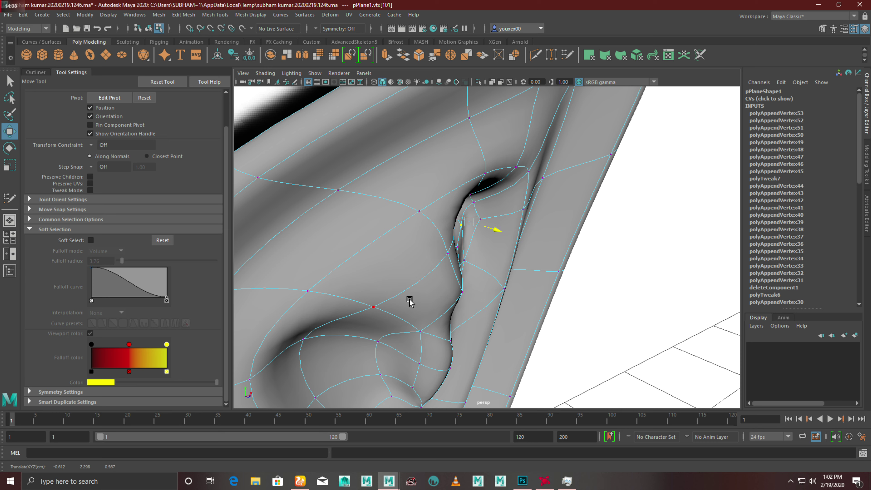
pyautogui.moveTo(398, 293)
pyautogui.keyDown('alt'); pyautogui.mouseDown()
pyautogui.moveTo(525, 250)
pyautogui.moveTo(477, 224)
pyautogui.mouseUp(); pyautogui.keyUp('alt')
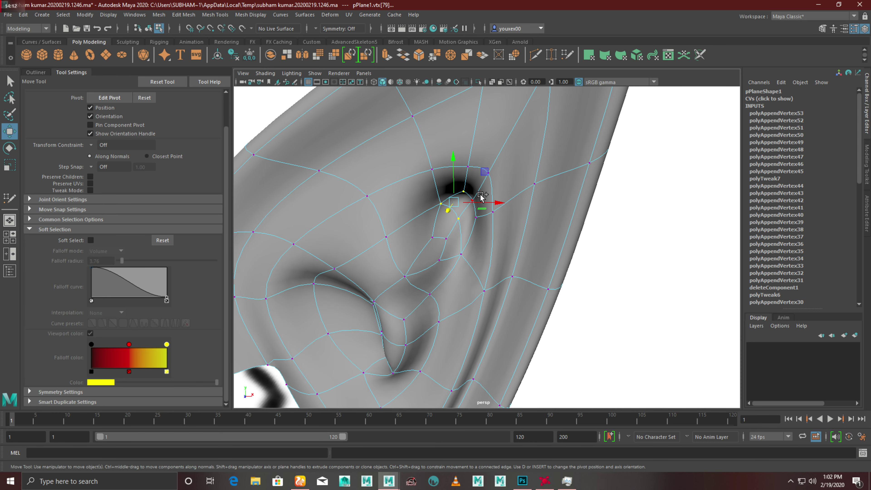
pyautogui.moveTo(350, 331)
pyautogui.keyDown('alt'); pyautogui.mouseDown()
pyautogui.moveTo(411, 356)
pyautogui.moveTo(461, 342)
pyautogui.moveTo(409, 259)
pyautogui.moveTo(438, 323)
pyautogui.moveTo(493, 287)
pyautogui.moveTo(487, 282)
pyautogui.mouseUp(); pyautogui.keyUp('alt')
pyautogui.keyDown('alt'); pyautogui.moveTo(453, 206); pyautogui.dragTo(459, 326); pyautogui.keyUp('alt')
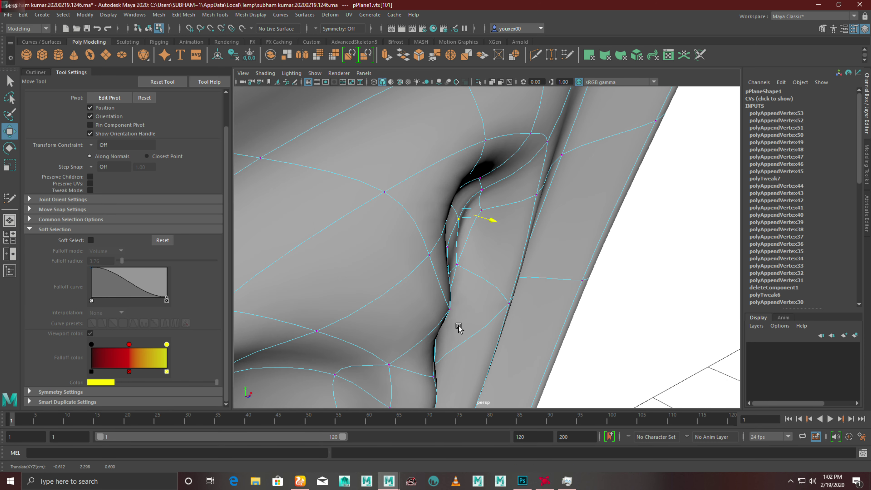
pyautogui.moveTo(532, 357)
pyautogui.keyDown('alt'); pyautogui.mouseDown()
pyautogui.moveTo(426, 316)
pyautogui.moveTo(436, 337)
pyautogui.moveTo(475, 344)
pyautogui.moveTo(410, 341)
pyautogui.moveTo(467, 297)
pyautogui.moveTo(503, 395)
pyautogui.moveTo(495, 383)
pyautogui.moveTo(455, 384)
pyautogui.mouseUp(); pyautogui.keyUp('alt')
pyautogui.moveTo(534, 323); pyautogui.dragTo(522, 313)
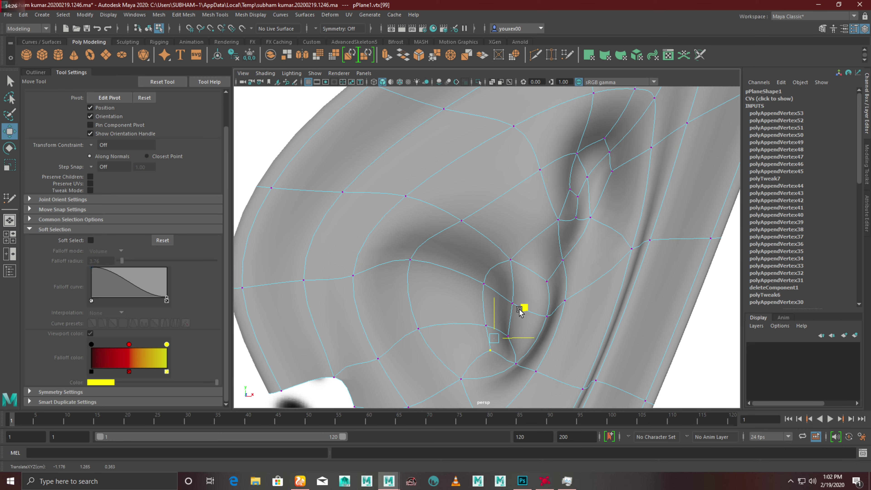
pyautogui.moveTo(572, 362)
pyautogui.keyDown('alt'); pyautogui.mouseDown()
pyautogui.moveTo(519, 332)
pyautogui.moveTo(511, 312)
pyautogui.moveTo(469, 323)
pyautogui.moveTo(521, 346)
pyautogui.moveTo(505, 381)
pyautogui.moveTo(464, 419)
pyautogui.moveTo(496, 288)
pyautogui.moveTo(572, 247)
pyautogui.moveTo(566, 291)
pyautogui.moveTo(650, 284)
pyautogui.moveTo(579, 295)
pyautogui.mouseUp(); pyautogui.keyUp('alt')
# Step: Frame the tragus sketch closely in the front view
pyautogui.press('space')
pyautogui.press('space')
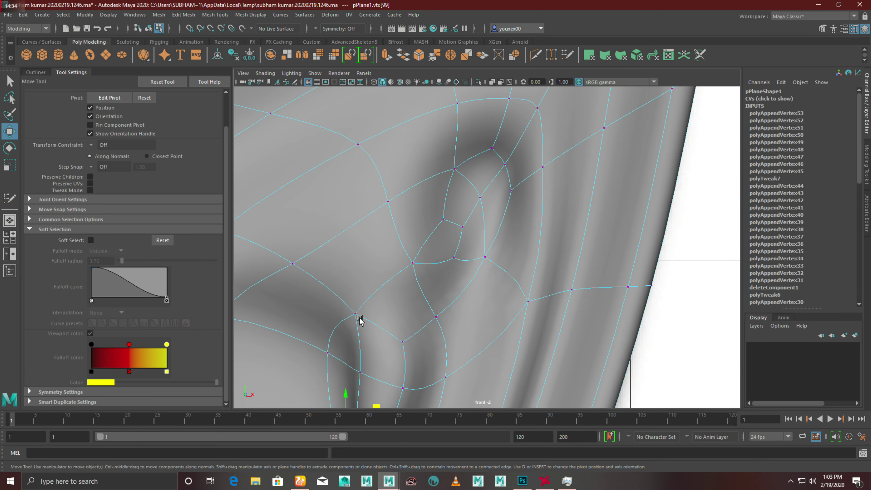
pyautogui.scroll(-5, 387, 277)
pyautogui.moveTo(387, 277)
pyautogui.keyDown('alt'); pyautogui.mouseDown(button='right')
pyautogui.moveTo(404, 278)
pyautogui.moveTo(439, 218)
pyautogui.moveTo(634, 326)
pyautogui.moveTo(630, 290)
pyautogui.moveTo(560, 278)
pyautogui.moveTo(589, 310)
pyautogui.mouseUp(button='right'); pyautogui.keyUp('alt')
pyautogui.keyDown('alt'); pyautogui.moveTo(589, 310); pyautogui.dragTo(521, 267, button='middle'); pyautogui.keyUp('alt')
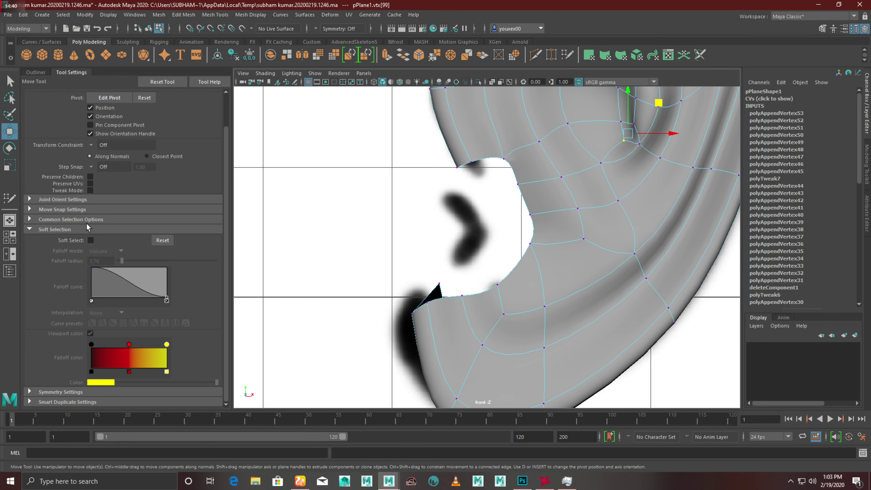
pyautogui.click(10, 198)
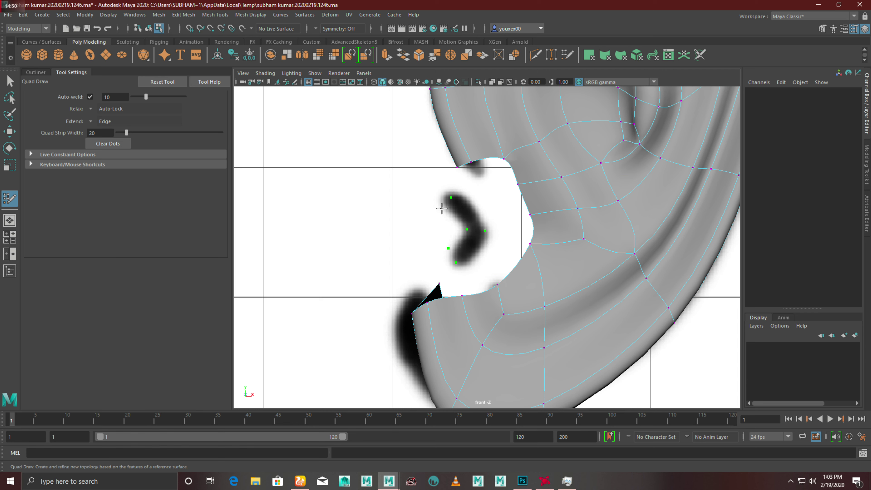
# Step: Create three quads between the placed dots over the tragus, then undo the bad last face
pyautogui.keyDown('shift'); pyautogui.click(464, 215); pyautogui.keyUp('shift')
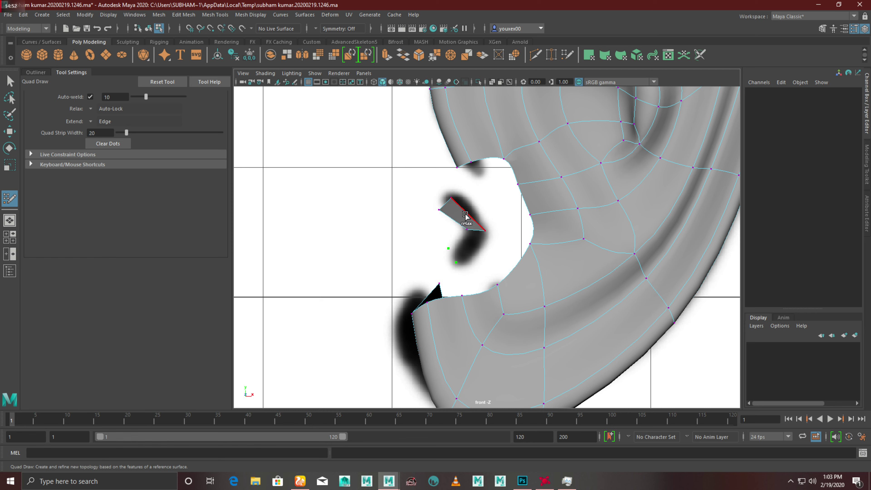
pyautogui.keyDown('shift'); pyautogui.click(466, 243); pyautogui.keyUp('shift')
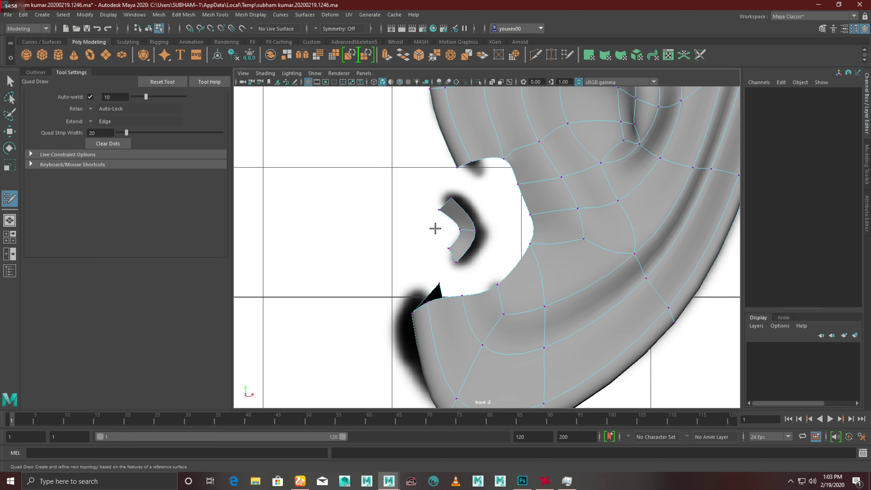
pyautogui.keyDown('shift'); pyautogui.click(439, 230); pyautogui.keyUp('shift')
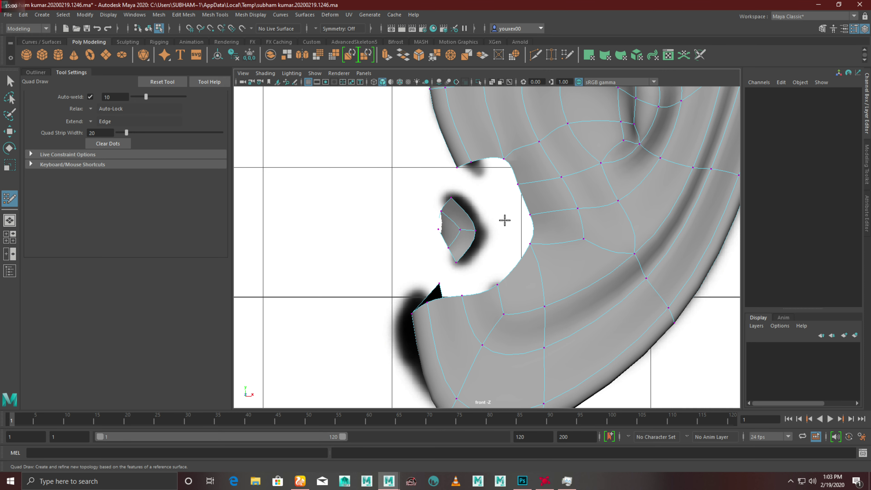
pyautogui.press('space')
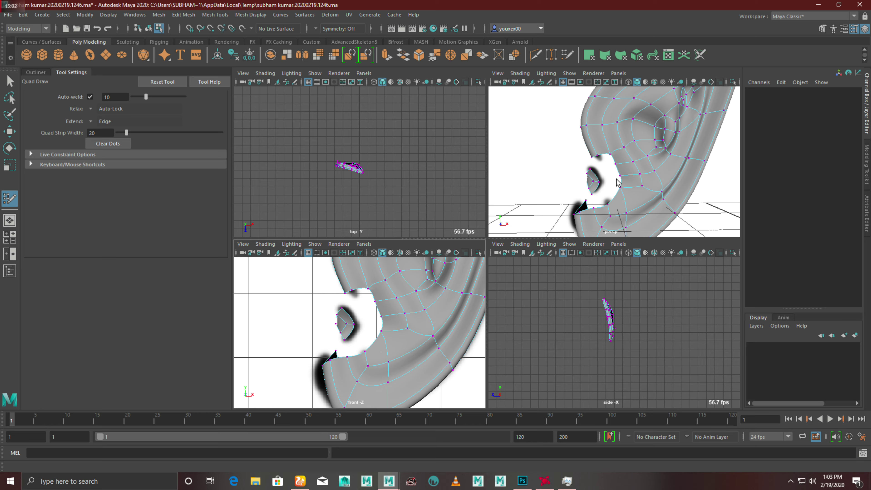
pyautogui.press('space')
pyautogui.moveTo(502, 229)
pyautogui.keyDown('alt'); pyautogui.mouseDown()
pyautogui.moveTo(566, 204)
pyautogui.moveTo(695, 204)
pyautogui.moveTo(667, 227)
pyautogui.moveTo(654, 218)
pyautogui.moveTo(548, 267)
pyautogui.moveTo(525, 268)
pyautogui.moveTo(453, 236)
pyautogui.moveTo(480, 234)
pyautogui.mouseUp(); pyautogui.keyUp('alt')
pyautogui.hotkey('ctrl', 'z')
# Step: Redraw the missing quads to complete the tragus patch, then select a patch vertex with Move
pyautogui.press('space')
pyautogui.press('space')
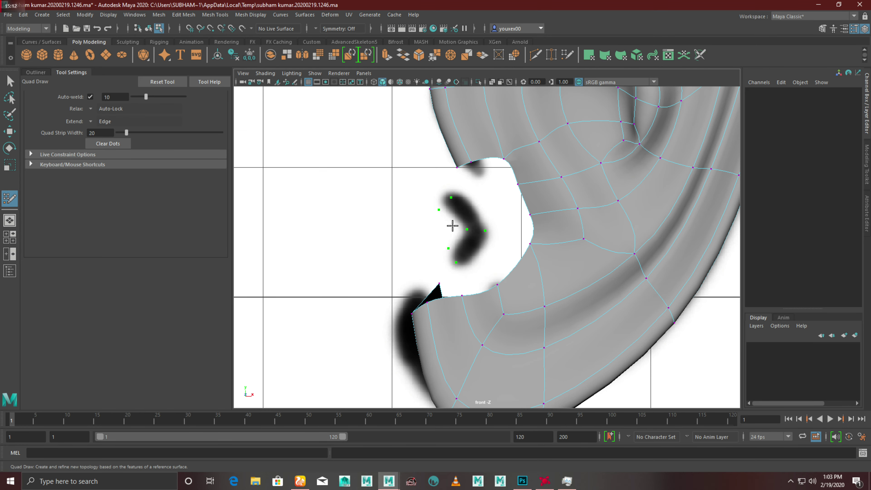
pyautogui.keyDown('shift'); pyautogui.click(457, 215); pyautogui.keyUp('shift')
pyautogui.keyDown('shift'); pyautogui.click(461, 245); pyautogui.keyUp('shift')
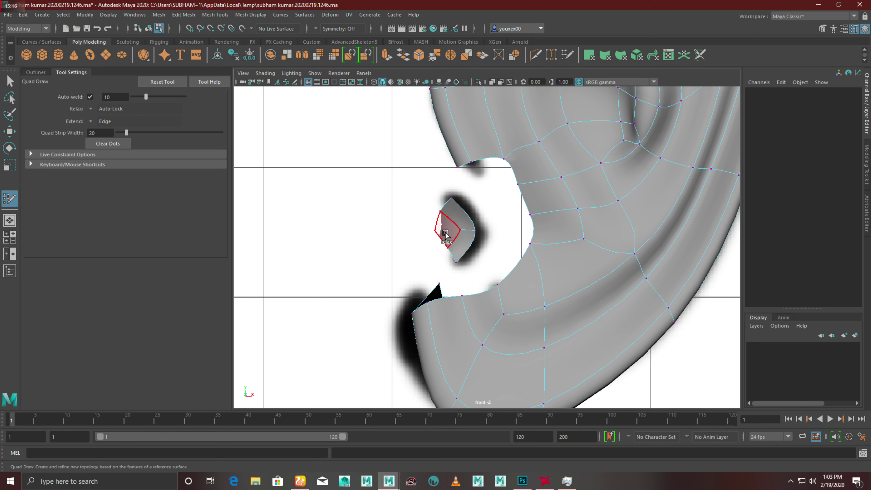
pyautogui.scroll(2, 512, 266)
pyautogui.scroll(2, 435, 261)
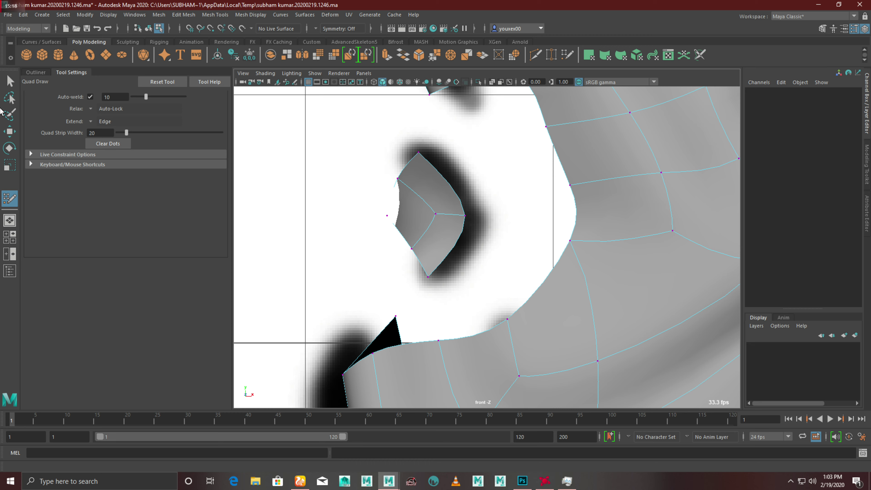
pyautogui.click(9, 132)
pyautogui.moveTo(368, 195); pyautogui.dragTo(393, 239)
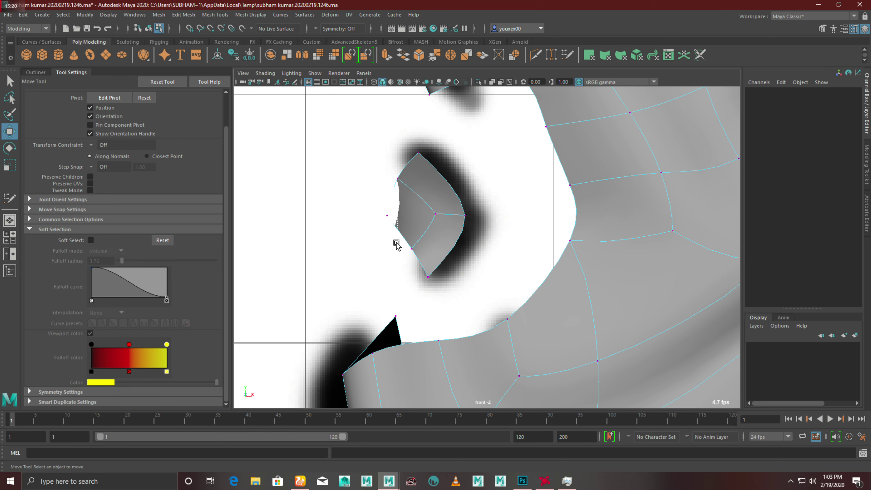
# Step: Slide a tragus vertex along X in perspective and scale the patch's edge vertices
pyautogui.press('space')
pyautogui.press('space')
pyautogui.moveTo(554, 205)
pyautogui.keyDown('alt'); pyautogui.mouseDown()
pyautogui.moveTo(560, 245)
pyautogui.moveTo(584, 282)
pyautogui.mouseUp(); pyautogui.keyUp('alt')
pyautogui.moveTo(338, 315)
pyautogui.mouseDown()
pyautogui.moveTo(363, 343)
pyautogui.moveTo(413, 306)
pyautogui.moveTo(372, 306)
pyautogui.mouseUp()
pyautogui.moveTo(372, 307)
pyautogui.keyDown('alt'); pyautogui.mouseDown(button='right')
pyautogui.moveTo(319, 295)
pyautogui.moveTo(360, 322)
pyautogui.mouseUp(button='right'); pyautogui.keyUp('alt')
pyautogui.keyDown('alt'); pyautogui.moveTo(360, 323); pyautogui.dragTo(303, 250); pyautogui.keyUp('alt')
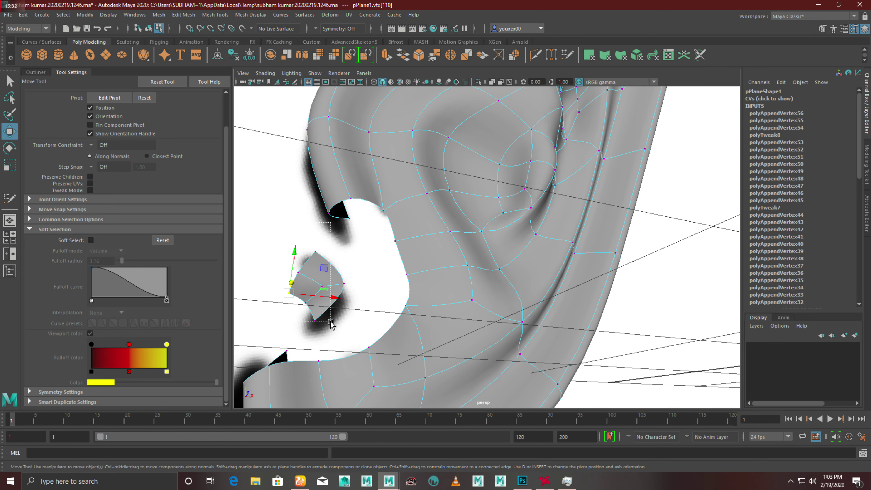
pyautogui.moveTo(354, 336); pyautogui.dragTo(288, 268)
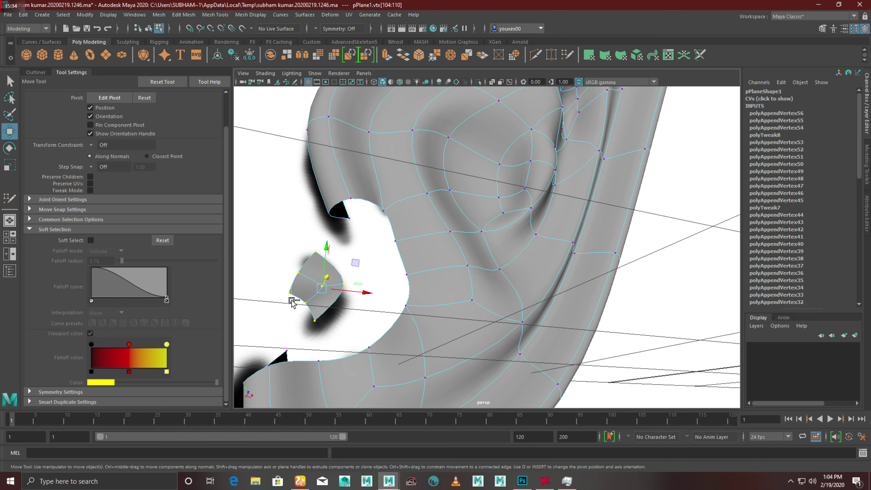
pyautogui.click(10, 165)
pyautogui.moveTo(413, 253)
pyautogui.keyDown('alt'); pyautogui.mouseDown()
pyautogui.moveTo(511, 268)
pyautogui.moveTo(449, 278)
pyautogui.moveTo(519, 268)
pyautogui.mouseUp(); pyautogui.keyUp('alt')
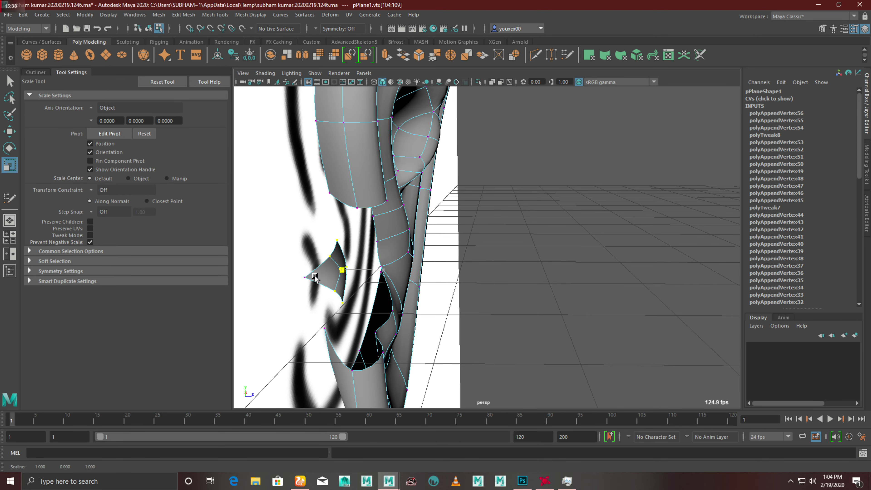
pyautogui.press('space')
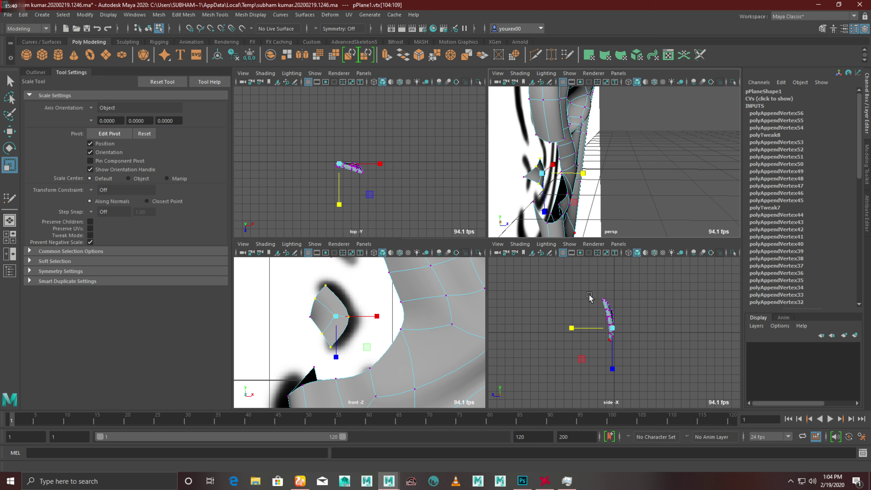
pyautogui.click(348, 325)
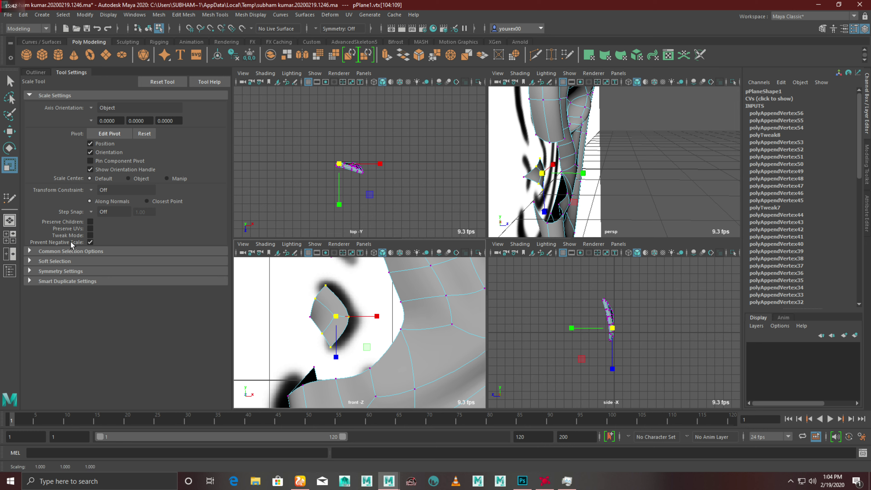
# Step: Reselect individual tragus patch vertices and push them outward along X
pyautogui.click(9, 131)
pyautogui.click(345, 334)
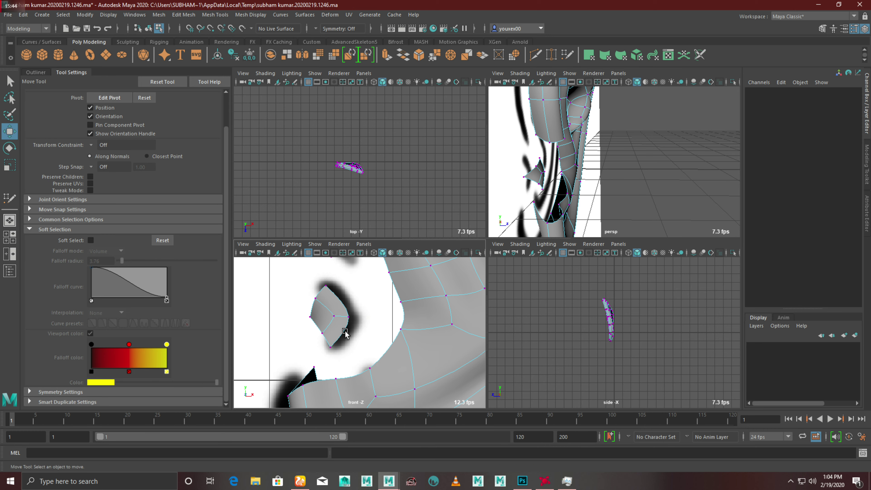
pyautogui.click(346, 317)
pyautogui.press('space')
pyautogui.scroll(2, 361, 286)
pyautogui.scroll(2, 362, 287)
pyautogui.moveTo(360, 271)
pyautogui.mouseDown()
pyautogui.moveTo(383, 273)
pyautogui.moveTo(337, 272)
pyautogui.moveTo(434, 269)
pyautogui.mouseUp()
pyautogui.click(257, 266)
pyautogui.moveTo(274, 271); pyautogui.dragTo(325, 268, button='middle')
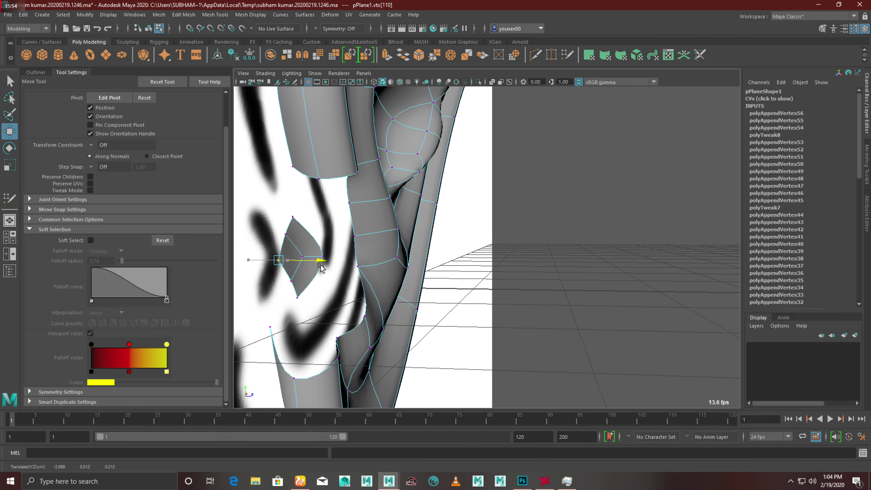
# Step: Nudge more patch vertices along X, then recentre the patch in the front view
pyautogui.keyDown('alt'); pyautogui.moveTo(325, 267); pyautogui.dragTo(356, 240); pyautogui.keyUp('alt')
pyautogui.moveTo(357, 240); pyautogui.dragTo(362, 241, button='middle')
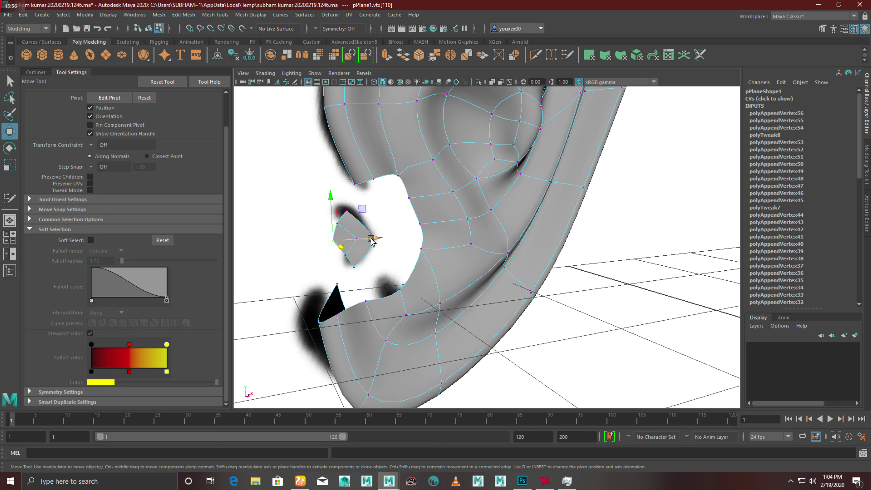
pyautogui.keyDown('alt'); pyautogui.moveTo(362, 240); pyautogui.dragTo(329, 296); pyautogui.keyUp('alt')
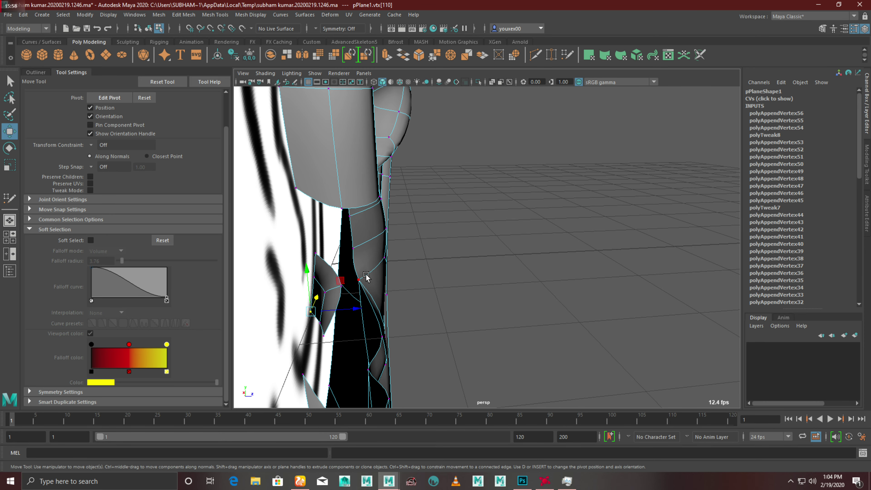
pyautogui.click(329, 296)
pyautogui.moveTo(377, 290); pyautogui.dragTo(358, 271)
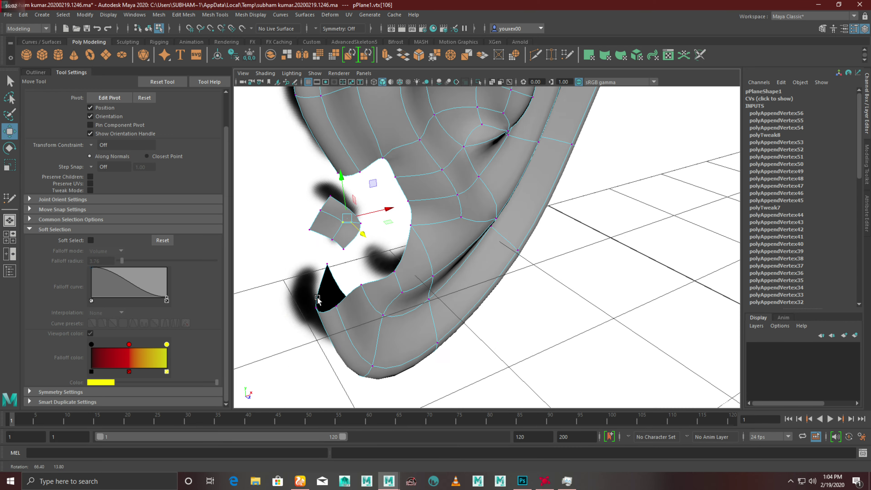
pyautogui.press('space')
pyautogui.press('space')
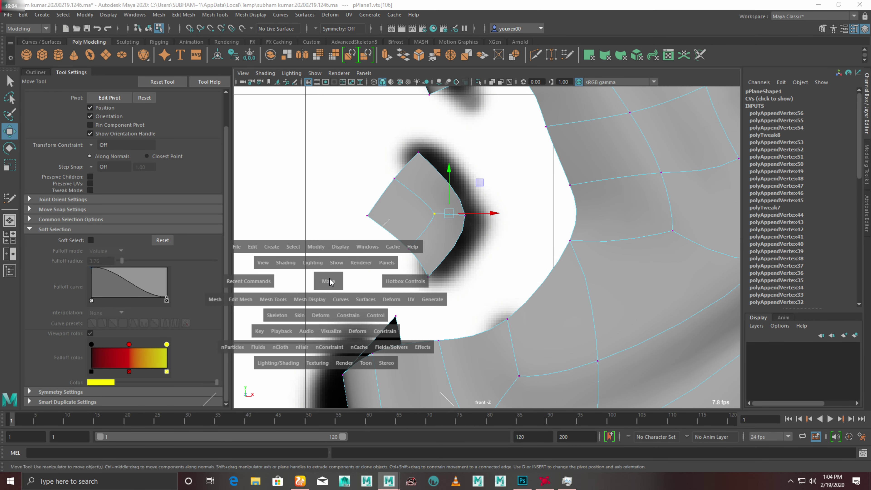
pyautogui.keyDown('alt'); pyautogui.moveTo(459, 175); pyautogui.dragTo(388, 230, button='middle'); pyautogui.keyUp('alt')
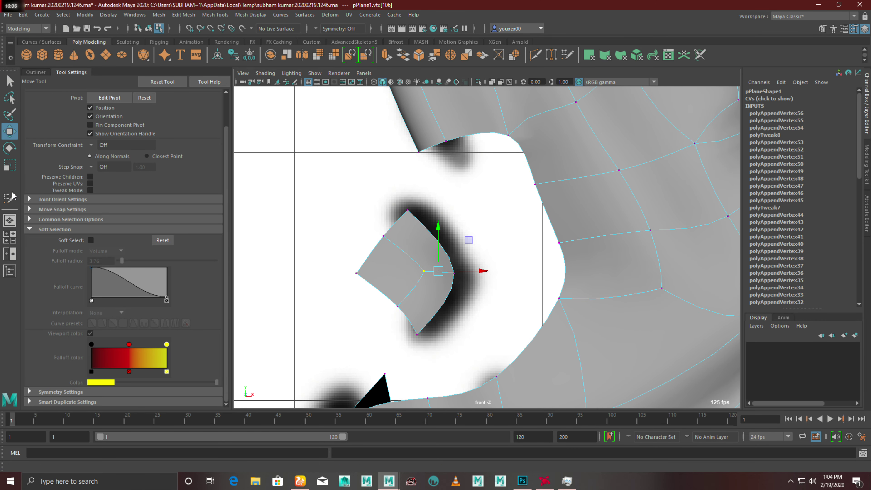
pyautogui.click(9, 197)
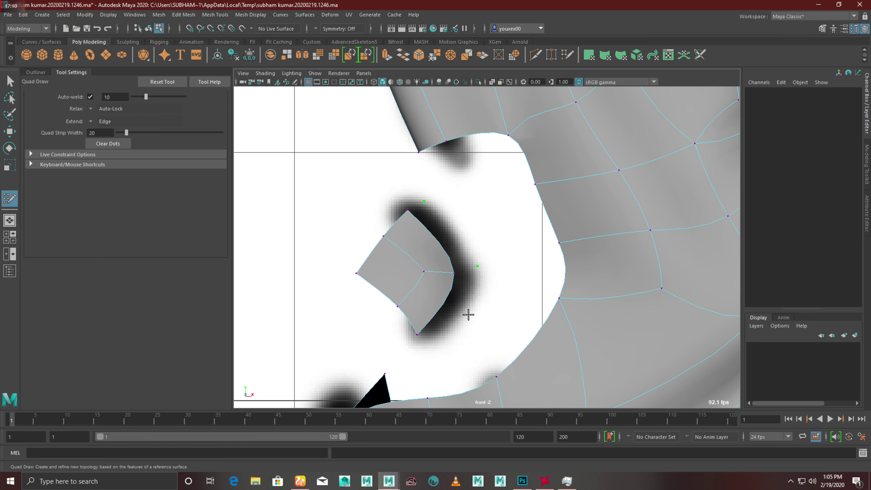
# Step: Place a new Quad Draw point beside the tragus patch's outer edge
pyautogui.click(436, 342)
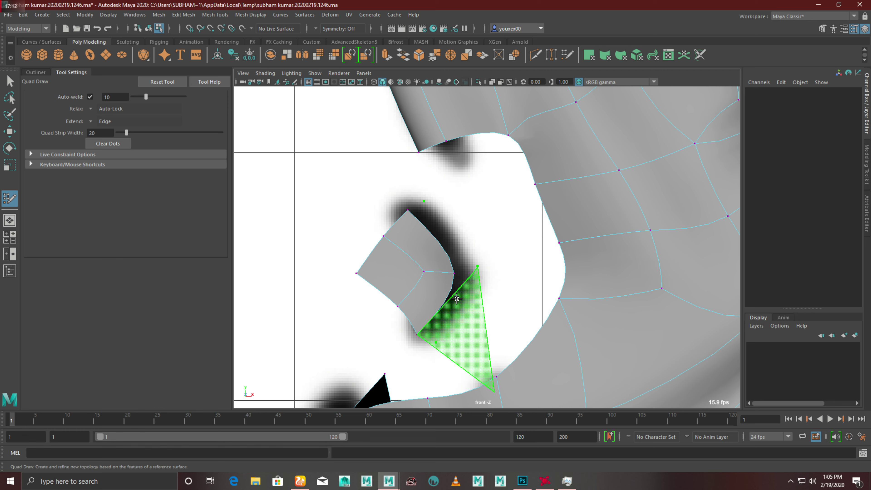
# Step: Relax the quad strip, pull its outer corner down-right, and add a quad along the lower edge
pyautogui.keyDown('shift'); pyautogui.moveTo(456, 291); pyautogui.dragTo(428, 235); pyautogui.keyUp('shift')
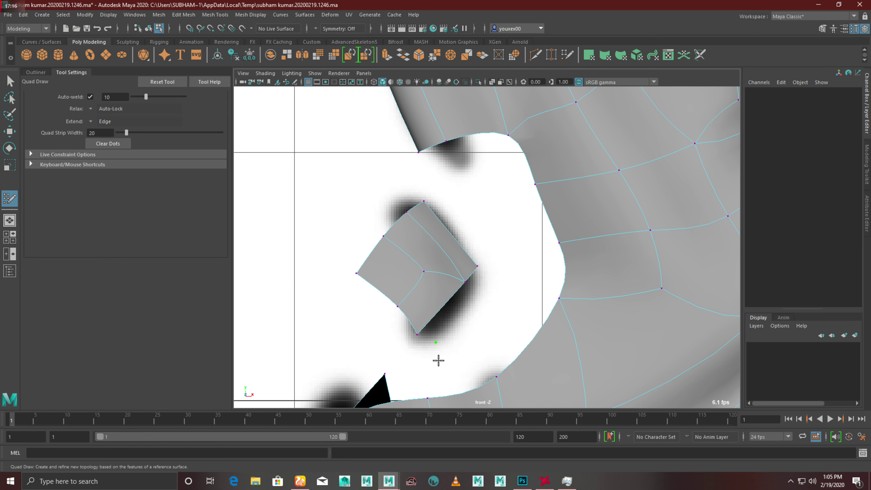
pyautogui.moveTo(477, 267); pyautogui.dragTo(497, 286)
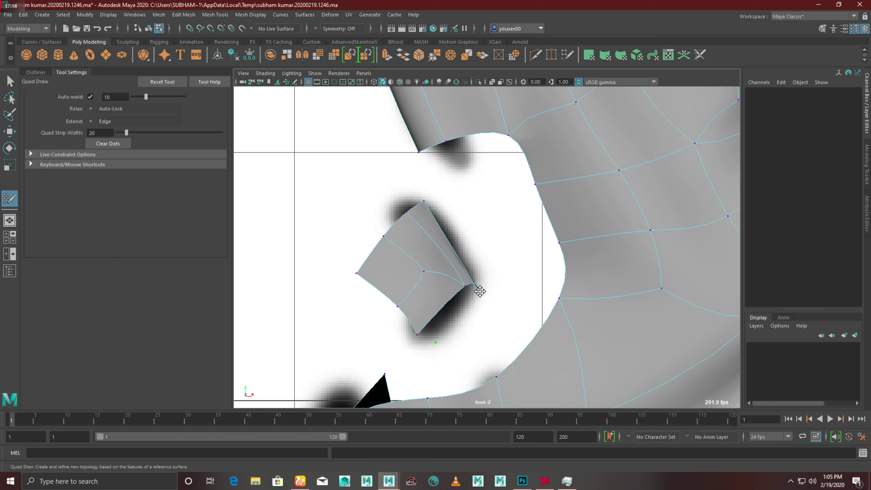
pyautogui.keyDown('shift'); pyautogui.click(467, 307); pyautogui.keyUp('shift')
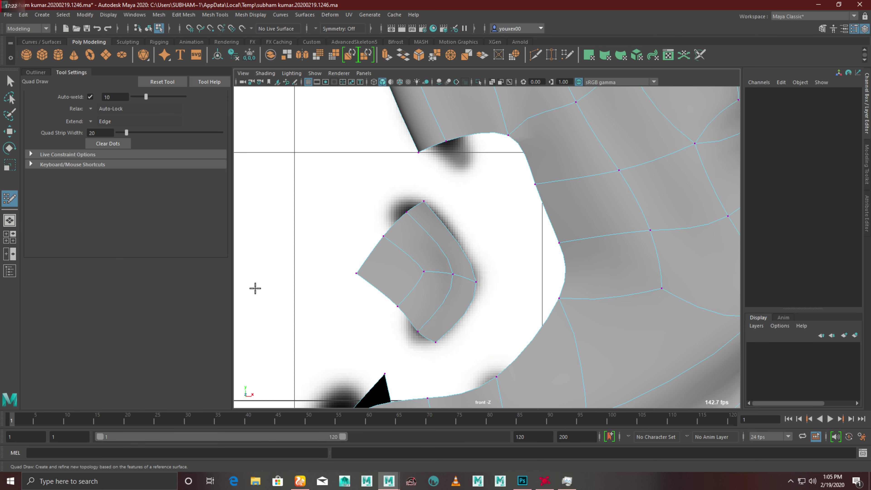
# Step: In perspective, select three outer-edge vertices of the patch and move them left along X
pyautogui.press('space')
pyautogui.press('space')
pyautogui.moveTo(406, 259)
pyautogui.keyDown('alt'); pyautogui.mouseDown()
pyautogui.moveTo(376, 260)
pyautogui.moveTo(381, 230)
pyautogui.moveTo(549, 244)
pyautogui.mouseUp(); pyautogui.keyUp('alt')
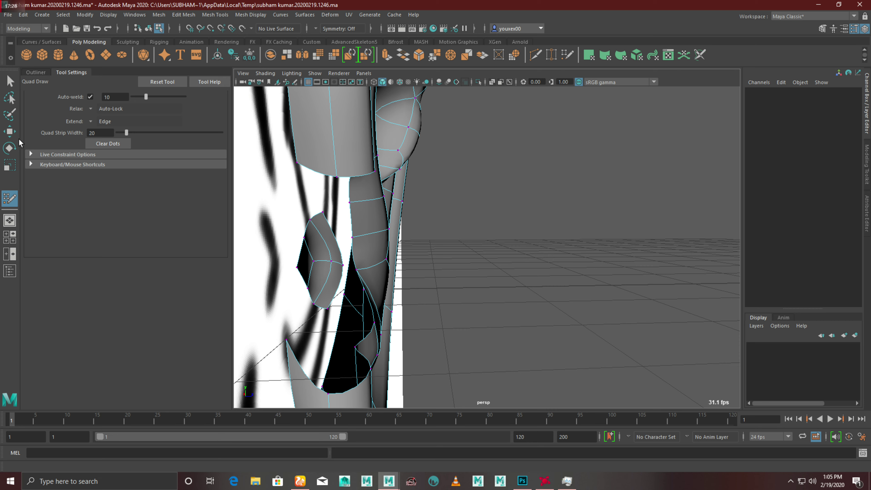
pyautogui.press('w')
pyautogui.keyDown('alt'); pyautogui.moveTo(347, 241); pyautogui.dragTo(327, 241); pyautogui.keyUp('alt')
pyautogui.click(311, 221)
pyautogui.keyDown('shift'); pyautogui.click(334, 264); pyautogui.keyUp('shift')
pyautogui.keyDown('shift'); pyautogui.click(315, 304); pyautogui.keyUp('shift')
pyautogui.moveTo(370, 258); pyautogui.dragTo(351, 258)
pyautogui.moveTo(406, 288)
pyautogui.keyDown('alt'); pyautogui.mouseDown()
pyautogui.moveTo(282, 293)
pyautogui.moveTo(434, 293)
pyautogui.moveTo(291, 287)
pyautogui.moveTo(325, 272)
pyautogui.moveTo(311, 284)
pyautogui.moveTo(266, 288)
pyautogui.moveTo(436, 288)
pyautogui.moveTo(415, 291)
pyautogui.mouseUp(); pyautogui.keyUp('alt')
# Step: Frame and select all vertices of the tragus flap
pyautogui.press('f')
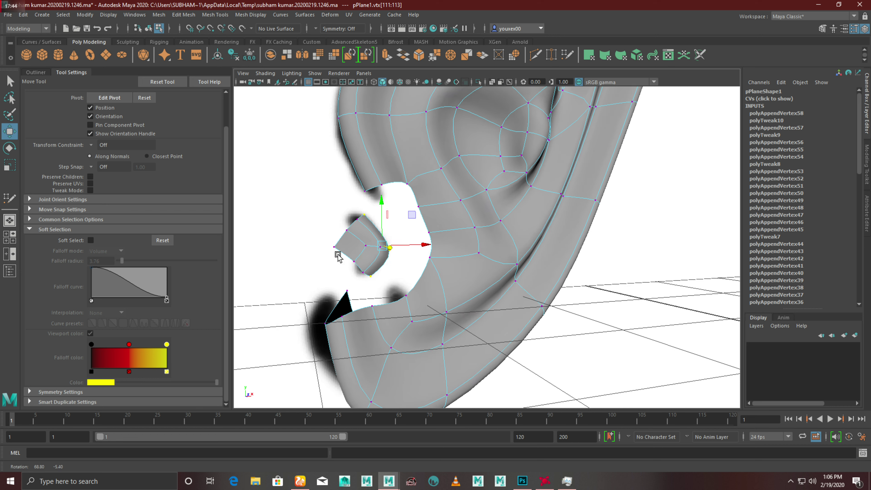
pyautogui.rightClick(361, 241)
pyautogui.click(312, 242)
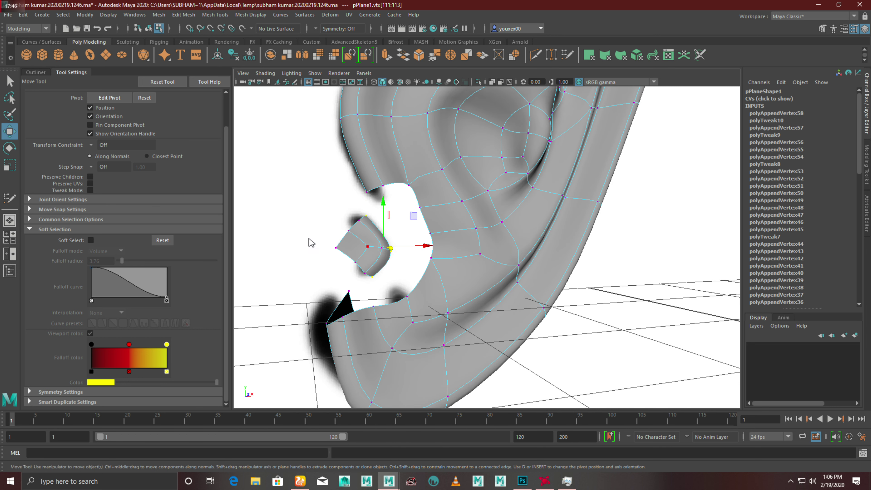
pyautogui.moveTo(394, 276); pyautogui.dragTo(393, 275)
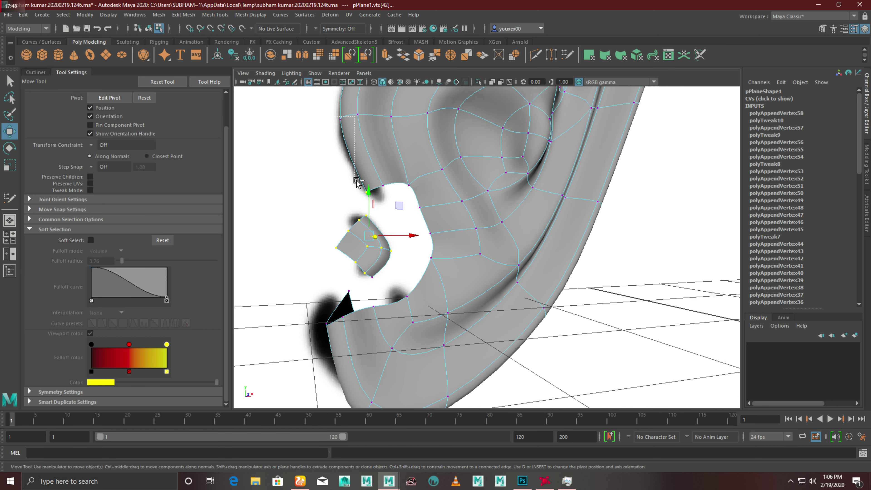
pyautogui.keyDown('shift'); pyautogui.click(372, 277); pyautogui.keyUp('shift')
pyautogui.keyDown('alt'); pyautogui.moveTo(319, 258); pyautogui.dragTo(344, 262); pyautogui.keyUp('alt')
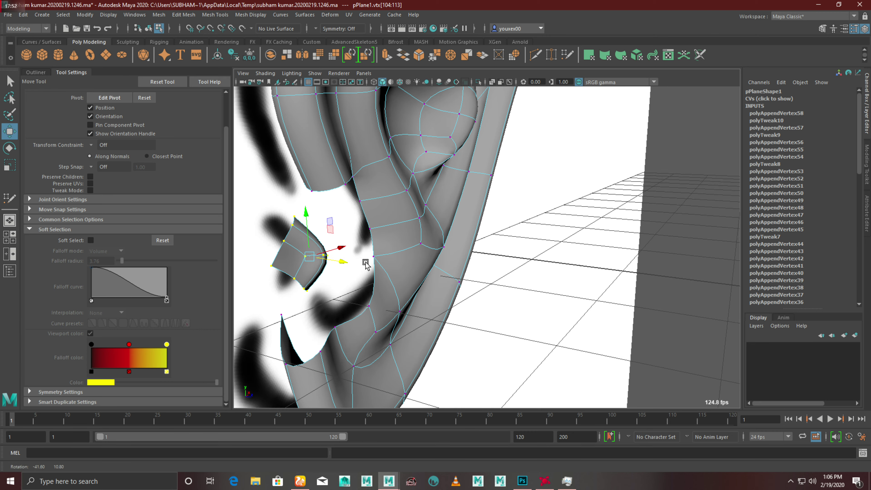
# Step: Turn on X-ray in the enlarged side view to see the wireframe through the mesh
pyautogui.press('space')
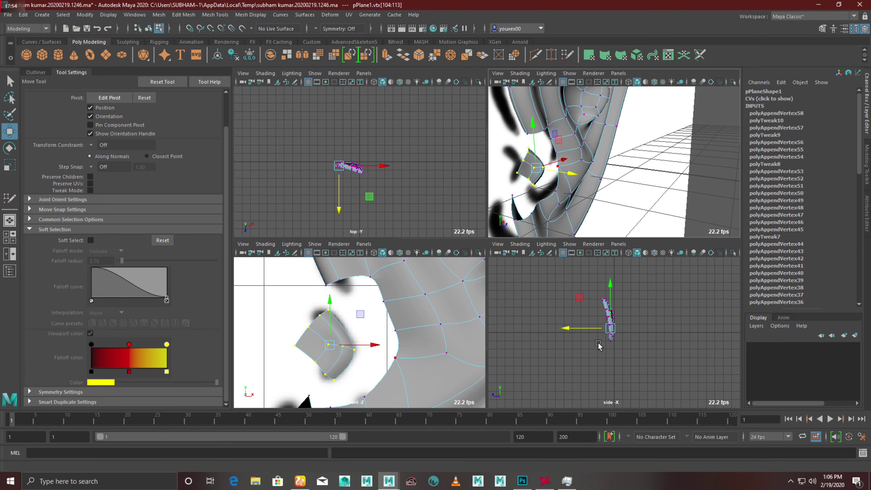
pyautogui.press('space')
pyautogui.scroll(4, 477, 257)
pyautogui.scroll(5, 476, 258)
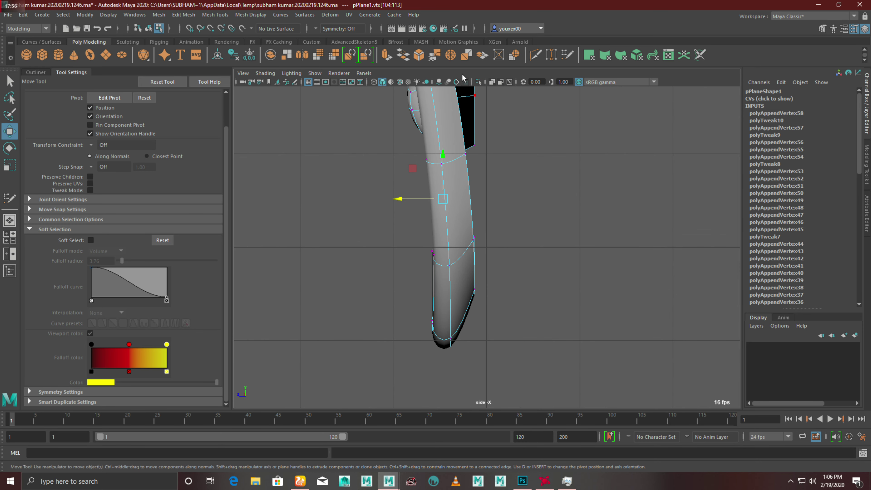
pyautogui.click(492, 82)
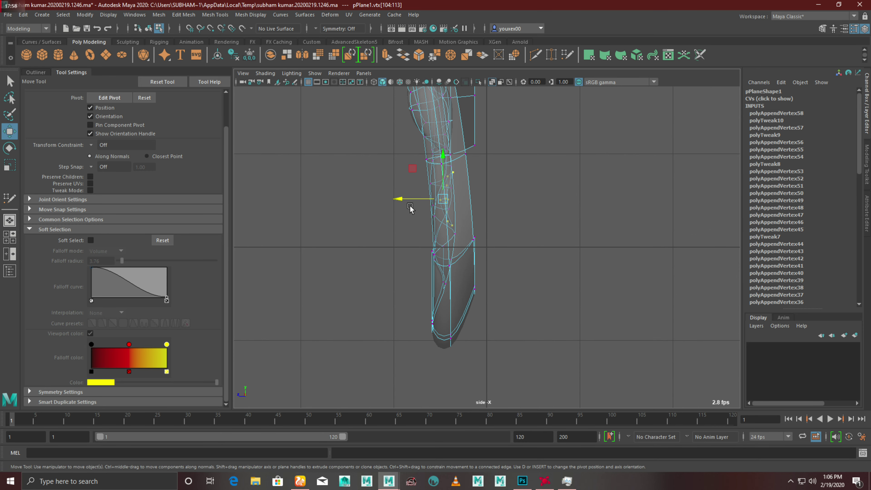
pyautogui.press('space')
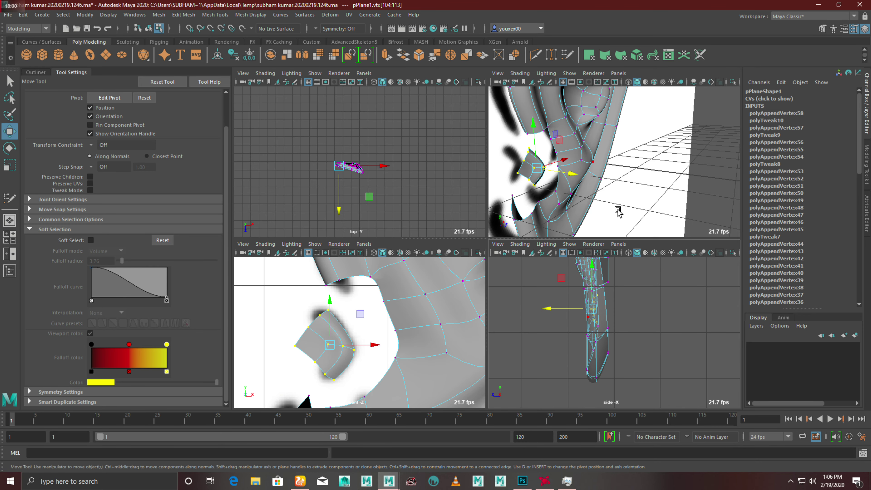
pyautogui.press('space')
# Step: In perspective, shift the selected patch vertices right and down, then back along X
pyautogui.moveTo(608, 189)
pyautogui.keyDown('alt'); pyautogui.mouseDown()
pyautogui.moveTo(480, 241)
pyautogui.moveTo(412, 188)
pyautogui.moveTo(326, 223)
pyautogui.moveTo(296, 224)
pyautogui.moveTo(453, 241)
pyautogui.moveTo(421, 226)
pyautogui.moveTo(516, 239)
pyautogui.moveTo(439, 243)
pyautogui.moveTo(425, 229)
pyautogui.moveTo(492, 260)
pyautogui.moveTo(583, 327)
pyautogui.moveTo(485, 298)
pyautogui.moveTo(558, 305)
pyautogui.moveTo(472, 284)
pyautogui.mouseUp(); pyautogui.keyUp('alt')
pyautogui.scroll(2, 491, 260)
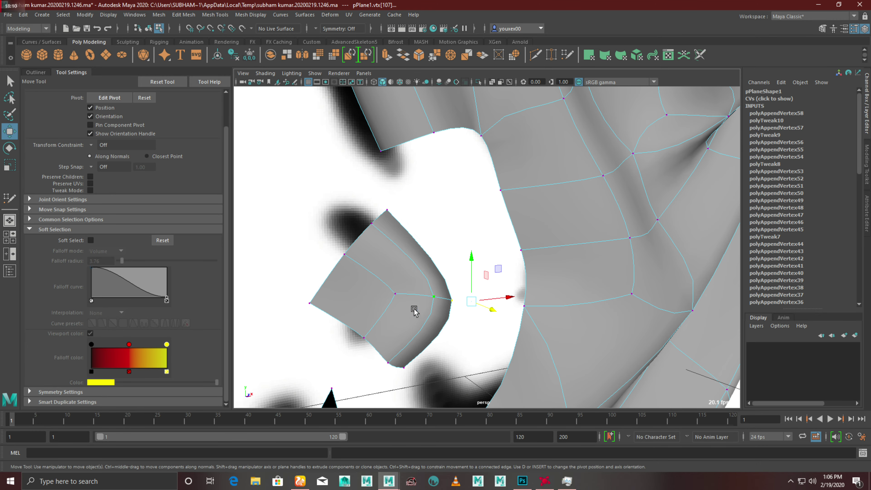
pyautogui.keyDown('alt'); pyautogui.moveTo(414, 311); pyautogui.dragTo(491, 316); pyautogui.keyUp('alt')
pyautogui.moveTo(500, 301); pyautogui.dragTo(522, 310, button='middle')
pyautogui.moveTo(521, 310)
pyautogui.keyDown('alt'); pyautogui.mouseDown()
pyautogui.moveTo(467, 346)
pyautogui.moveTo(408, 341)
pyautogui.moveTo(418, 325)
pyautogui.mouseUp(); pyautogui.keyUp('alt')
pyautogui.moveTo(520, 312)
pyautogui.mouseDown()
pyautogui.moveTo(507, 307)
pyautogui.moveTo(496, 278)
pyautogui.moveTo(564, 259)
pyautogui.moveTo(612, 259)
pyautogui.moveTo(586, 308)
pyautogui.moveTo(562, 320)
pyautogui.moveTo(552, 305)
pyautogui.moveTo(485, 276)
pyautogui.mouseUp()
pyautogui.scroll(3, 490, 275)
pyautogui.scroll(-2, 490, 274)
pyautogui.keyDown('alt'); pyautogui.moveTo(398, 243); pyautogui.dragTo(480, 289); pyautogui.keyUp('alt')
pyautogui.scroll(2, 493, 298)
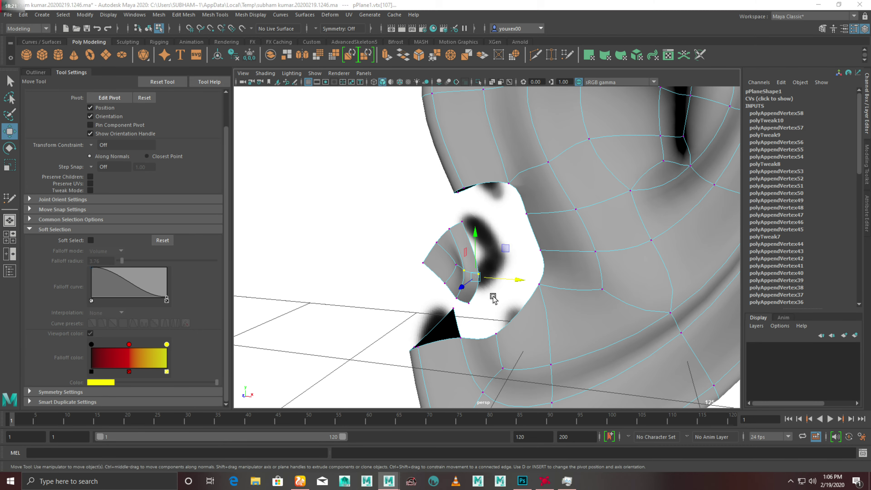
# Step: Centre the tragus patch in the front orthographic view
pyautogui.press('space')
pyautogui.press('space')
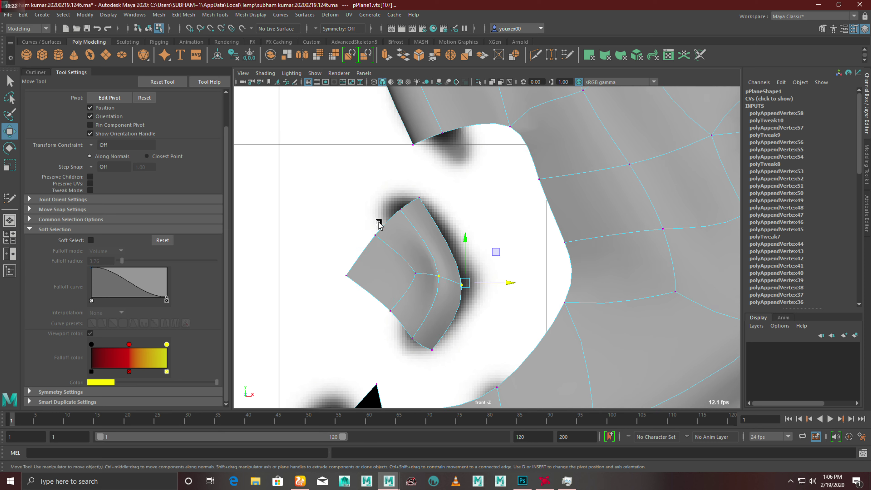
pyautogui.keyDown('alt'); pyautogui.moveTo(387, 238); pyautogui.dragTo(387, 267, button='middle'); pyautogui.keyUp('alt')
pyautogui.keyDown('alt'); pyautogui.moveTo(387, 266); pyautogui.dragTo(402, 259); pyautogui.keyUp('alt')
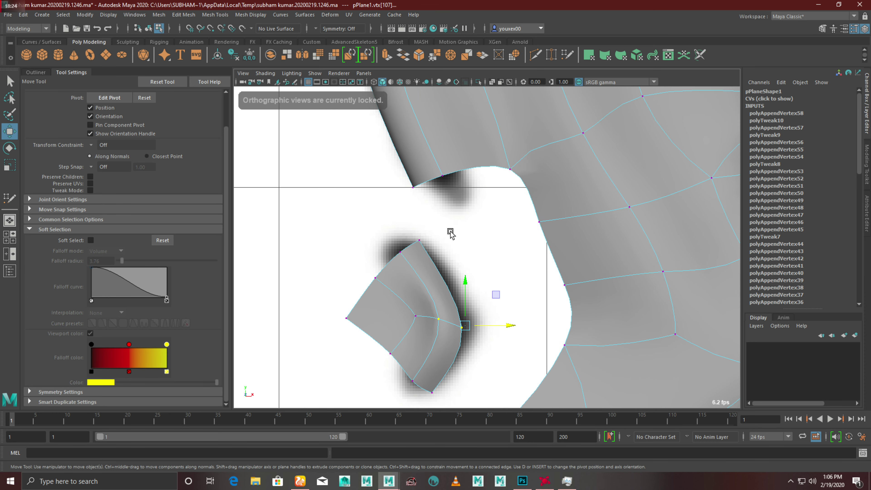
pyautogui.click(10, 198)
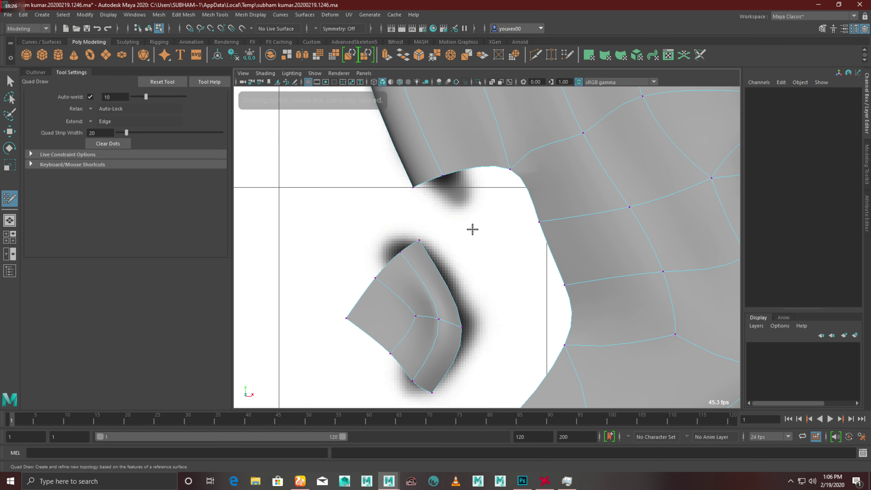
# Step: Place a dot in the ear opening and undo the stray dots
pyautogui.click(470, 221)
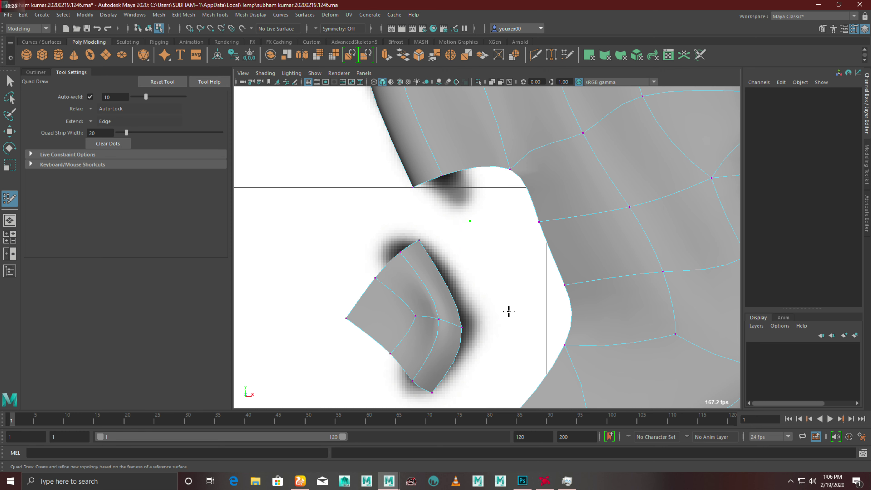
pyautogui.hotkey('ctrl', 'z')
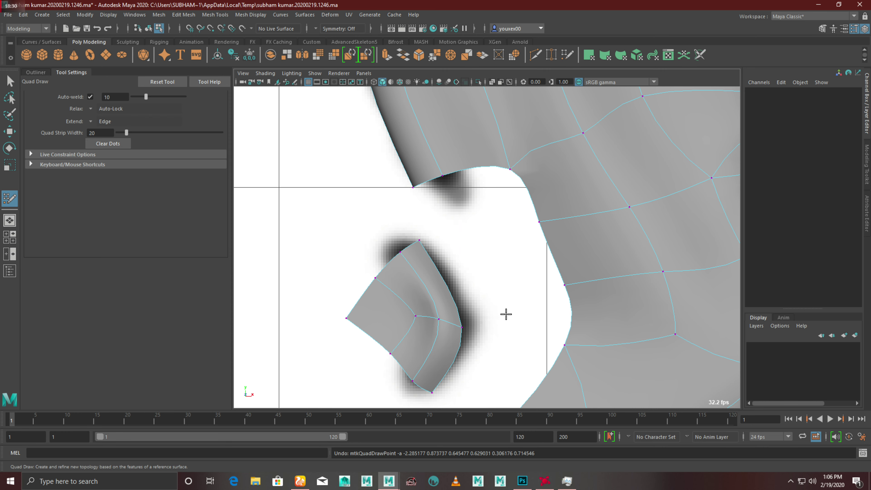
pyautogui.moveTo(494, 326)
pyautogui.keyDown('alt'); pyautogui.mouseDown(button='middle')
pyautogui.moveTo(515, 194)
pyautogui.moveTo(516, 311)
pyautogui.mouseUp(button='middle'); pyautogui.keyUp('alt')
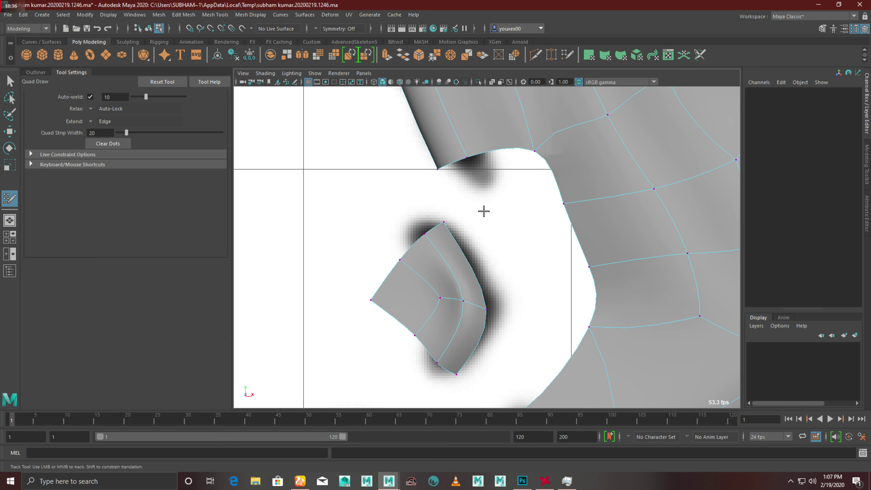
pyautogui.hotkey('ctrl', 'z')
# Step: Fill bridging quads between the tragus patch and the mesh border
pyautogui.keyDown('shift'); pyautogui.click(516, 180); pyautogui.keyUp('shift')
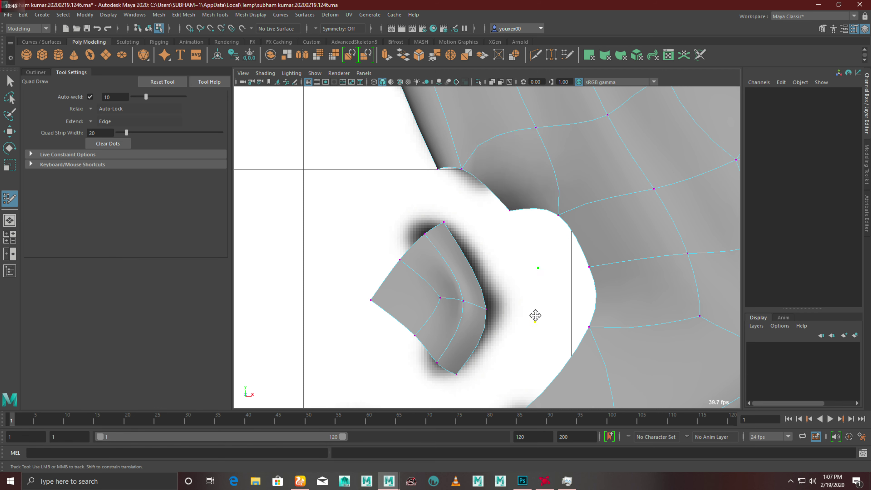
pyautogui.keyDown('shift'); pyautogui.click(538, 247); pyautogui.keyUp('shift')
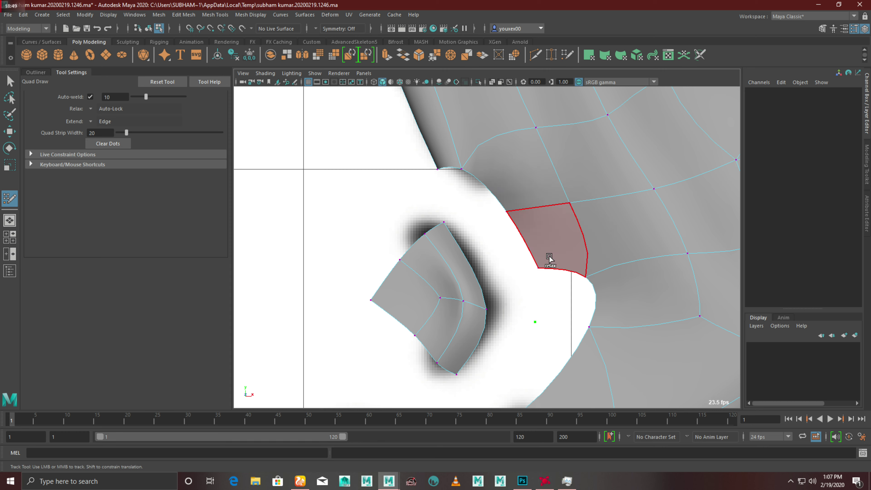
pyautogui.keyDown('shift'); pyautogui.click(571, 301); pyautogui.keyUp('shift')
pyautogui.moveTo(564, 315)
pyautogui.keyDown('alt'); pyautogui.mouseDown(button='middle')
pyautogui.moveTo(550, 255)
pyautogui.moveTo(543, 258)
pyautogui.mouseUp(button='middle'); pyautogui.keyUp('alt')
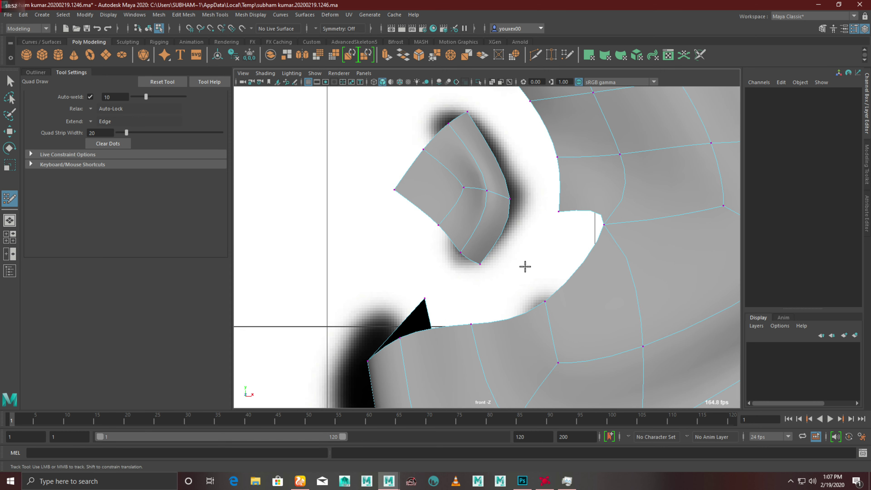
pyautogui.keyDown('shift'); pyautogui.click(558, 251); pyautogui.keyUp('shift')
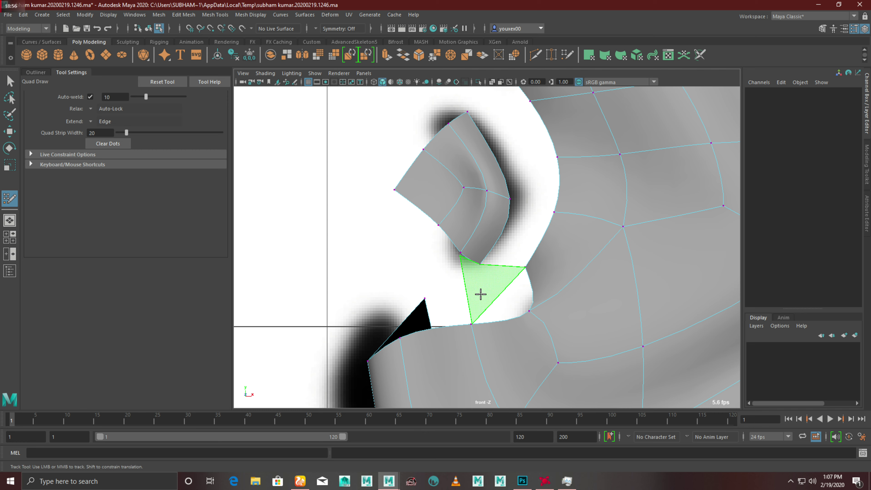
pyautogui.keyDown('shift'); pyautogui.click(497, 301); pyautogui.keyUp('shift')
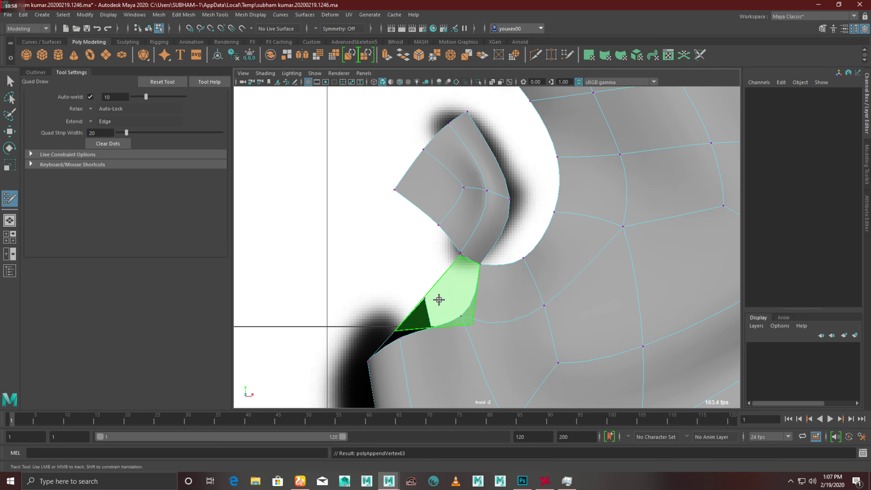
pyautogui.press('space')
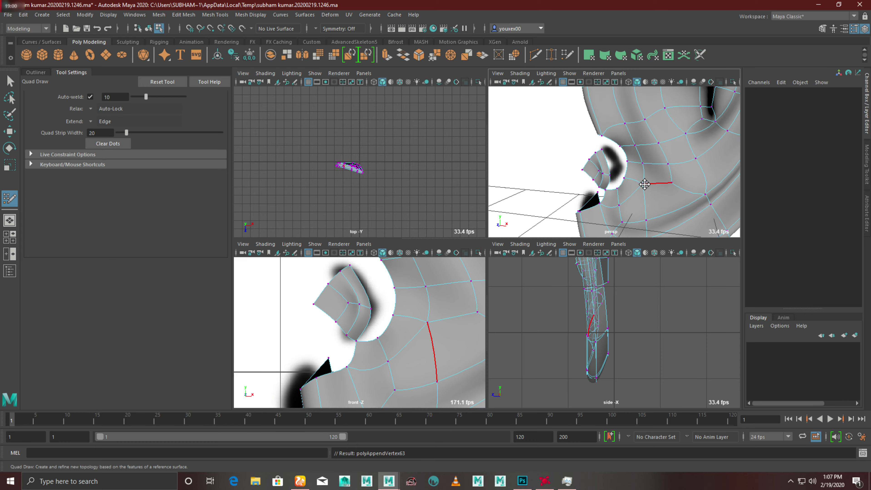
# Step: In perspective, add a face at the patch border, then undo it
pyautogui.press('space')
pyautogui.moveTo(638, 185)
pyautogui.keyDown('alt'); pyautogui.mouseDown()
pyautogui.moveTo(566, 238)
pyautogui.moveTo(625, 238)
pyautogui.moveTo(498, 219)
pyautogui.mouseUp(); pyautogui.keyUp('alt')
pyautogui.keyDown('alt'); pyautogui.moveTo(497, 219); pyautogui.dragTo(447, 243, button='right'); pyautogui.keyUp('alt')
pyautogui.keyDown('shift'); pyautogui.click(453, 234); pyautogui.keyUp('shift')
pyautogui.moveTo(460, 256)
pyautogui.keyDown('alt'); pyautogui.mouseDown()
pyautogui.moveTo(414, 267)
pyautogui.moveTo(467, 282)
pyautogui.moveTo(538, 278)
pyautogui.moveTo(447, 292)
pyautogui.moveTo(459, 278)
pyautogui.moveTo(490, 270)
pyautogui.moveTo(464, 271)
pyautogui.moveTo(500, 255)
pyautogui.moveTo(442, 209)
pyautogui.mouseUp(); pyautogui.keyUp('alt')
pyautogui.hotkey('ctrl', 'z')
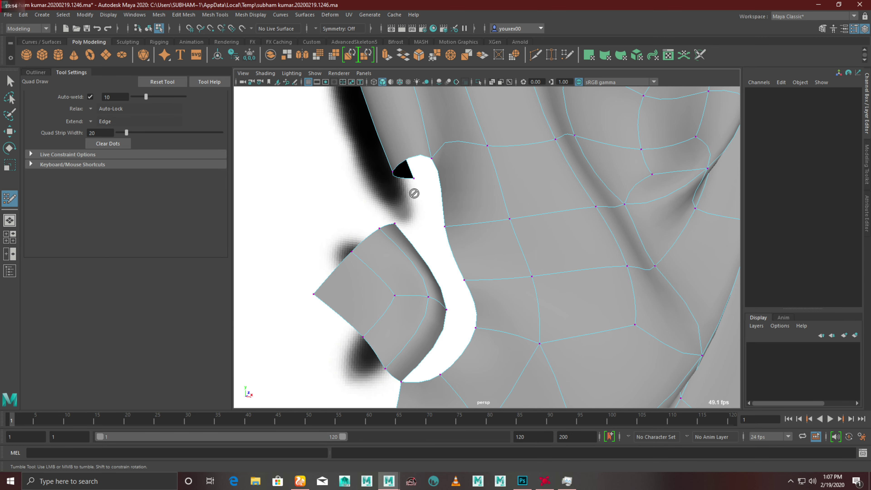
# Step: In the front view, make a triangle joining the patch top to the ear mesh
pyautogui.press('space')
pyautogui.press('space')
pyautogui.keyDown('alt'); pyautogui.moveTo(405, 263); pyautogui.dragTo(463, 259, button='middle'); pyautogui.keyUp('alt')
pyautogui.scroll(5, 502, 204)
pyautogui.keyDown('shift'); pyautogui.click(509, 193); pyautogui.keyUp('shift')
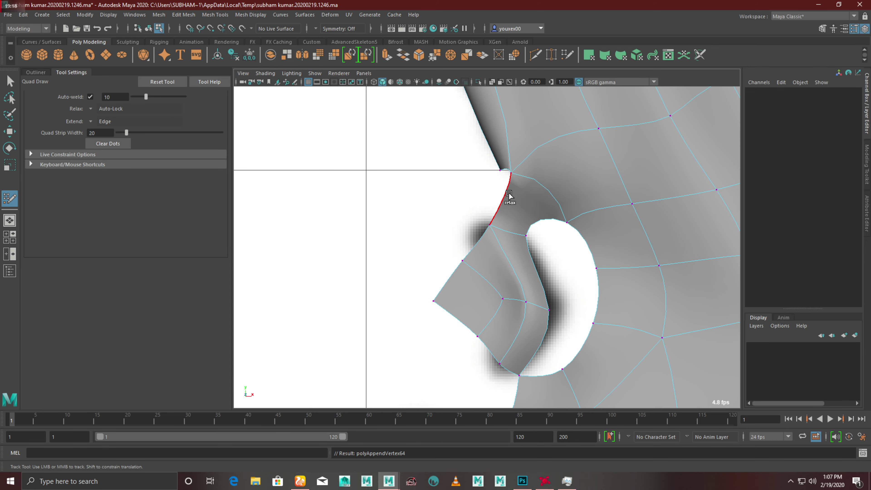
# Step: Tumble around the concha in perspective and add a quad bridging the patch and mesh
pyautogui.press('space')
pyautogui.press('space')
pyautogui.moveTo(602, 171)
pyautogui.keyDown('alt'); pyautogui.mouseDown()
pyautogui.moveTo(484, 195)
pyautogui.moveTo(525, 179)
pyautogui.moveTo(525, 204)
pyautogui.moveTo(547, 218)
pyautogui.mouseUp(); pyautogui.keyUp('alt')
pyautogui.keyDown('alt'); pyautogui.moveTo(547, 218); pyautogui.dragTo(471, 190, button='right'); pyautogui.keyUp('alt')
pyautogui.moveTo(472, 190)
pyautogui.keyDown('alt'); pyautogui.mouseDown()
pyautogui.moveTo(455, 265)
pyautogui.moveTo(436, 292)
pyautogui.moveTo(502, 249)
pyautogui.moveTo(472, 250)
pyautogui.moveTo(559, 215)
pyautogui.moveTo(422, 259)
pyautogui.mouseUp(); pyautogui.keyUp('alt')
pyautogui.keyDown('shift'); pyautogui.click(441, 277); pyautogui.keyUp('shift')
pyautogui.moveTo(422, 259)
pyautogui.keyDown('alt'); pyautogui.mouseDown(button='right')
pyautogui.moveTo(488, 202)
pyautogui.moveTo(507, 242)
pyautogui.mouseUp(button='right'); pyautogui.keyUp('alt')
pyautogui.moveTo(508, 242)
pyautogui.keyDown('alt'); pyautogui.mouseDown()
pyautogui.moveTo(469, 243)
pyautogui.moveTo(479, 245)
pyautogui.mouseUp(); pyautogui.keyUp('alt')
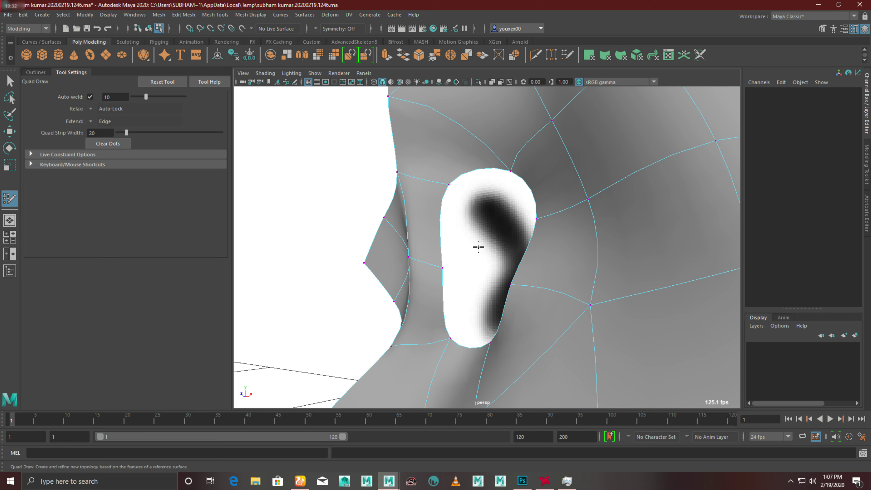
# Step: Place dots in the concha opening and fill quads, splitting it into two smaller holes
pyautogui.press('space')
pyautogui.press('space')
pyautogui.scroll(2, 468, 308)
pyautogui.keyDown('alt'); pyautogui.moveTo(472, 315); pyautogui.dragTo(381, 259, button='middle'); pyautogui.keyUp('alt')
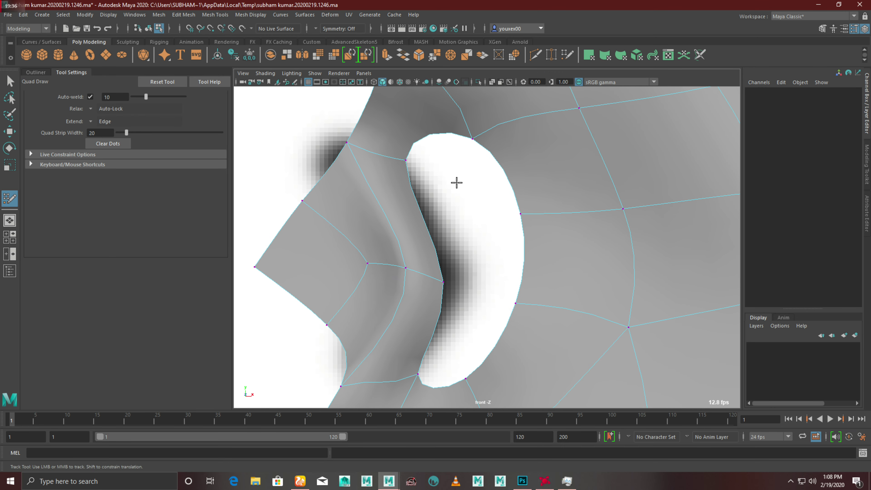
pyautogui.click(469, 174)
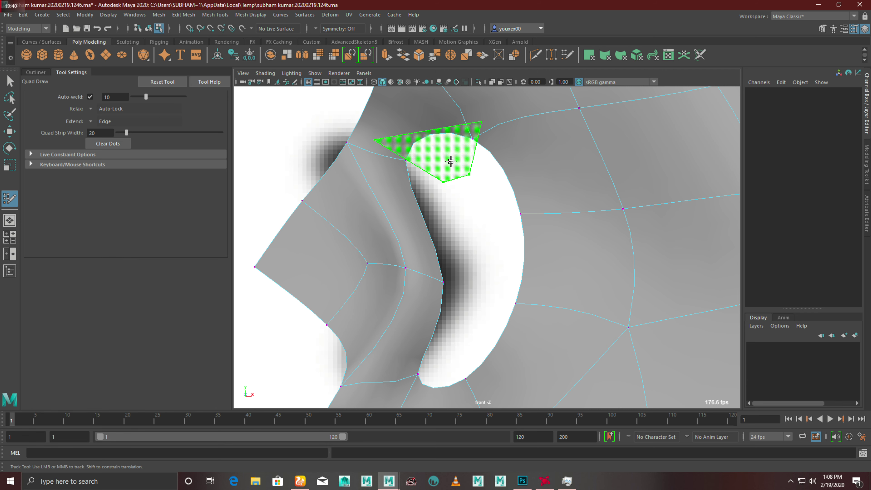
pyautogui.keyDown('shift'); pyautogui.click(451, 159); pyautogui.keyUp('shift')
pyautogui.click(494, 220)
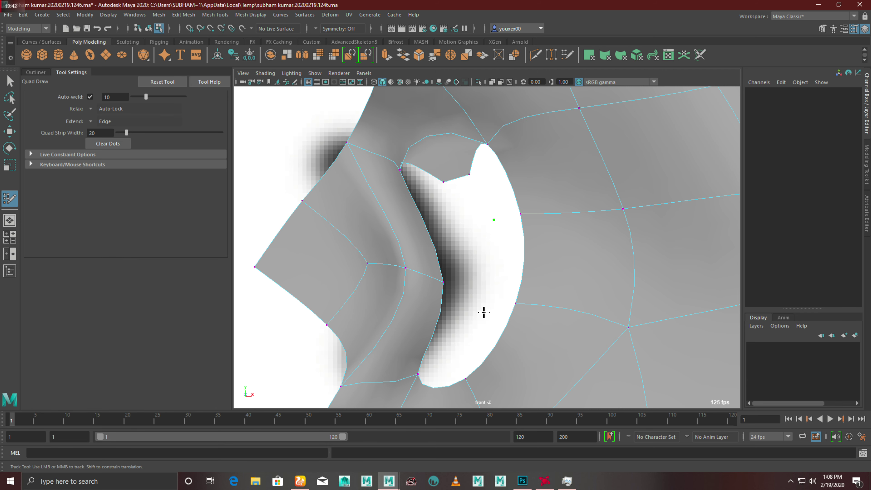
pyautogui.click(487, 307)
pyautogui.keyDown('shift'); pyautogui.click(511, 256); pyautogui.keyUp('shift')
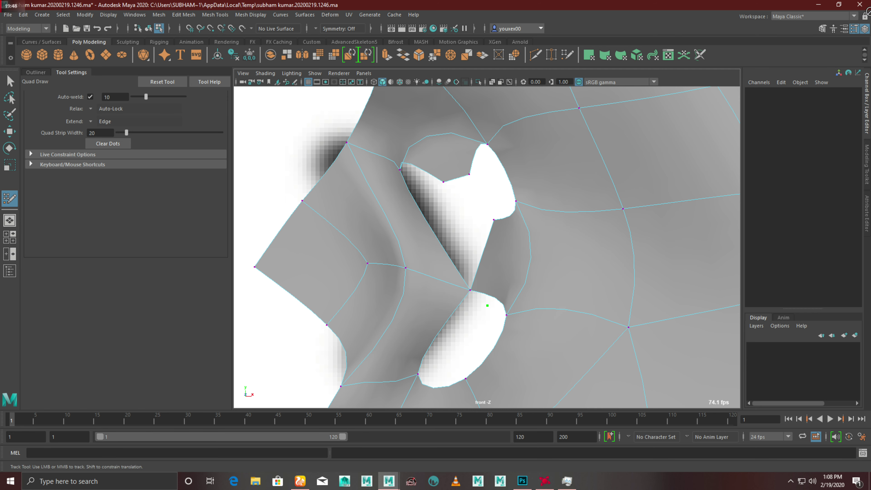
pyautogui.click(566, 480)
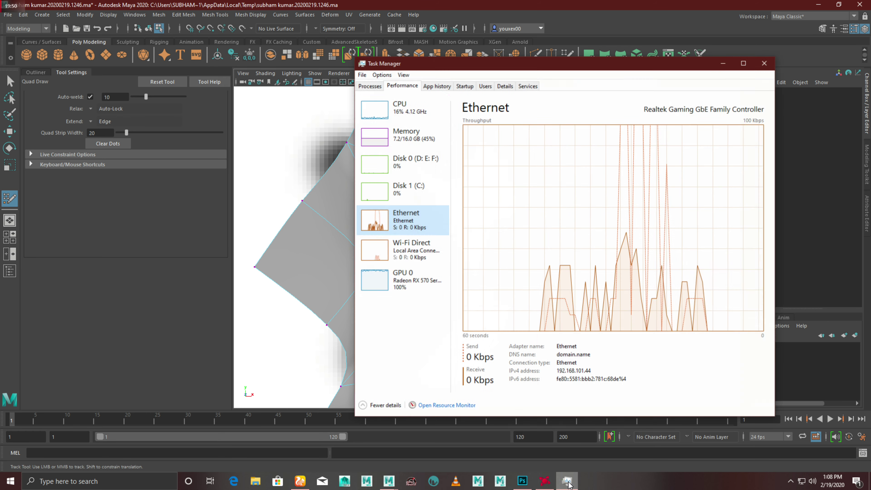
pyautogui.click(379, 88)
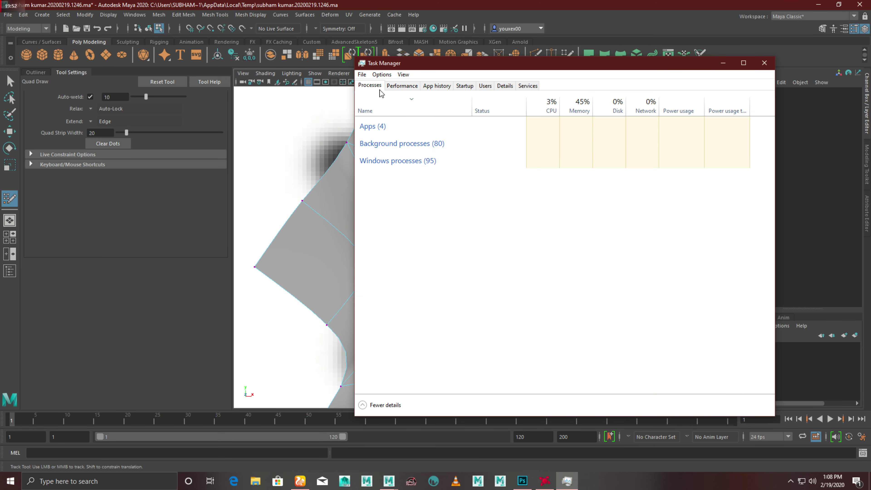
pyautogui.click(367, 179)
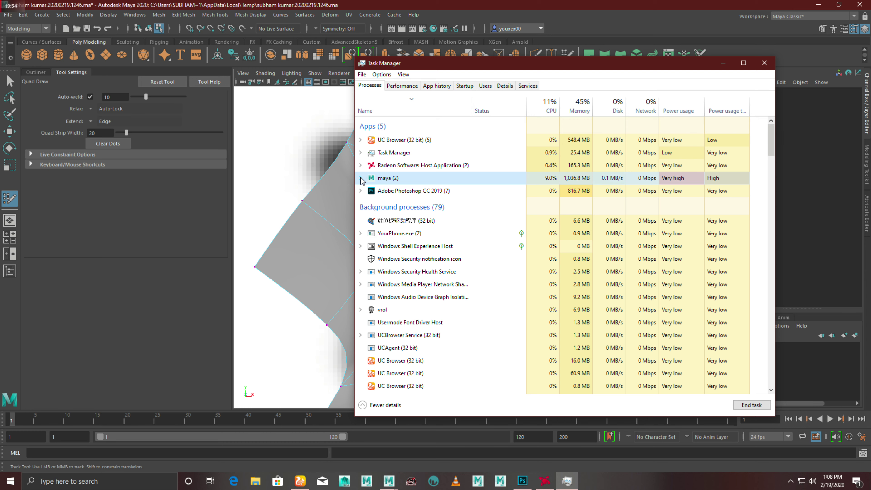
pyautogui.click(360, 178)
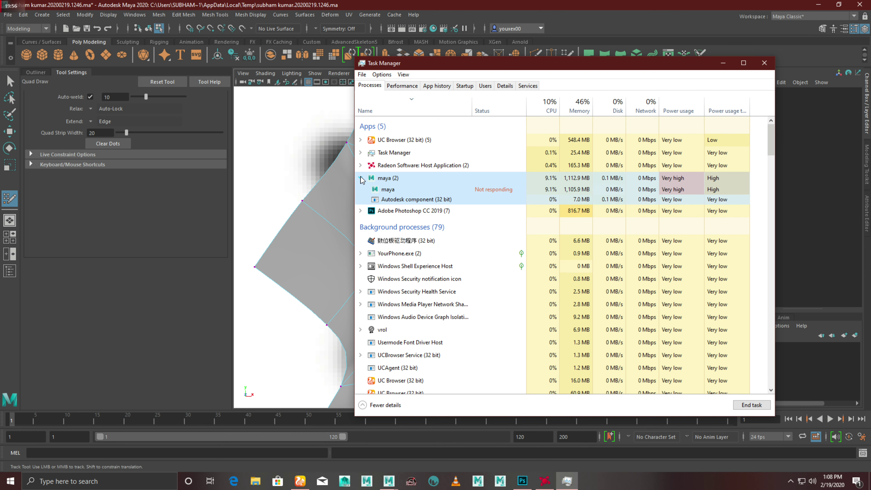
pyautogui.click(721, 63)
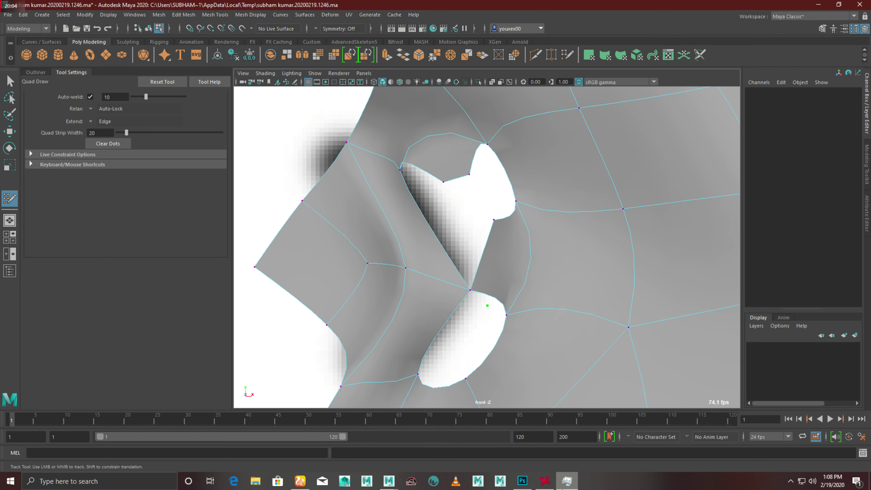